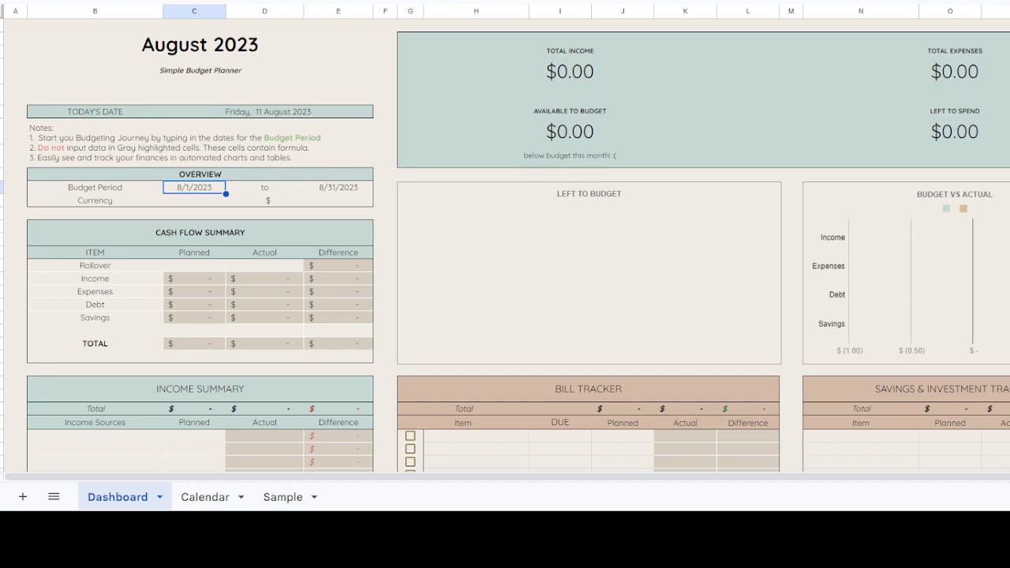
Step: Look through the budget Dashboard, the filled-in Sample sheet and the Calendar sheet
scroll(992, 184, "down", 3)
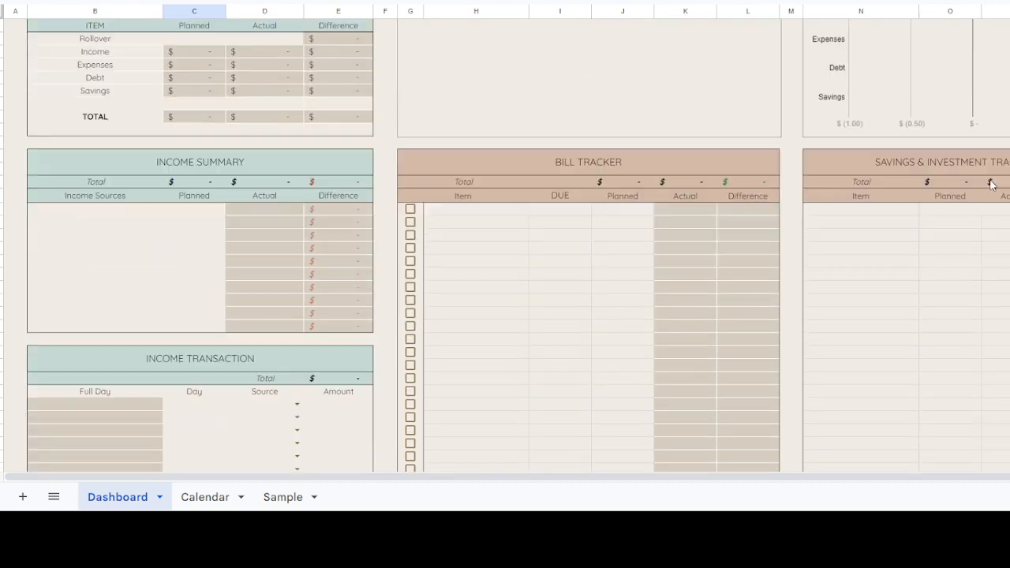
scroll(992, 184, "down", 4)
scroll(993, 184, "up", 7)
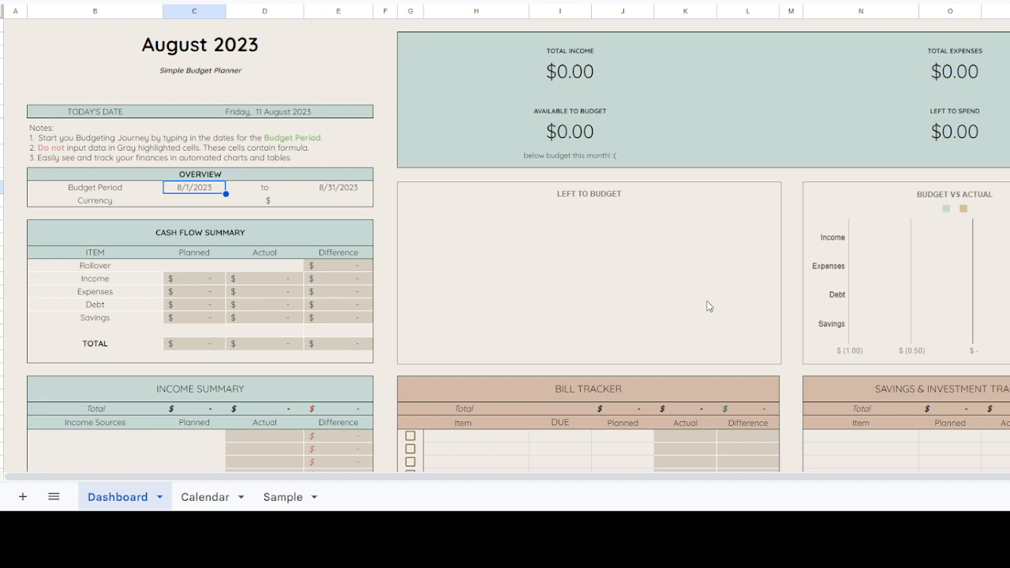
left_click(280, 499)
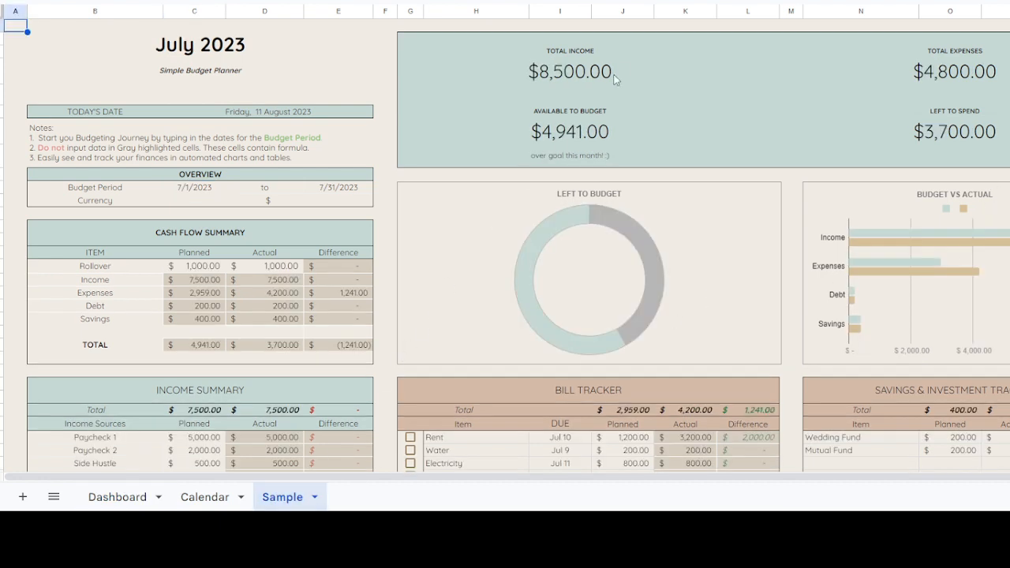
scroll(349, 187, "down", 10)
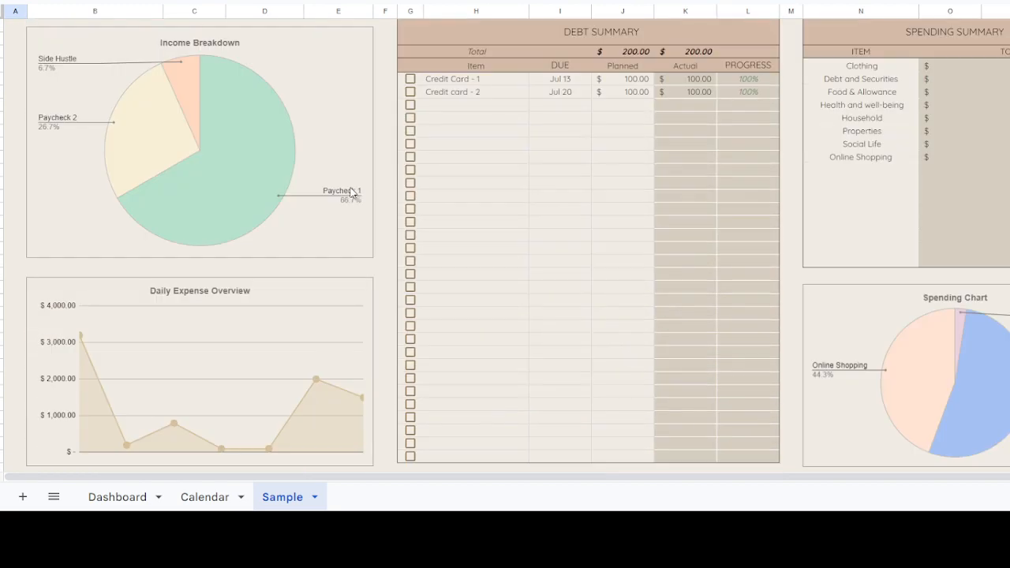
scroll(352, 191, "down", 3)
scroll(351, 191, "up", 15)
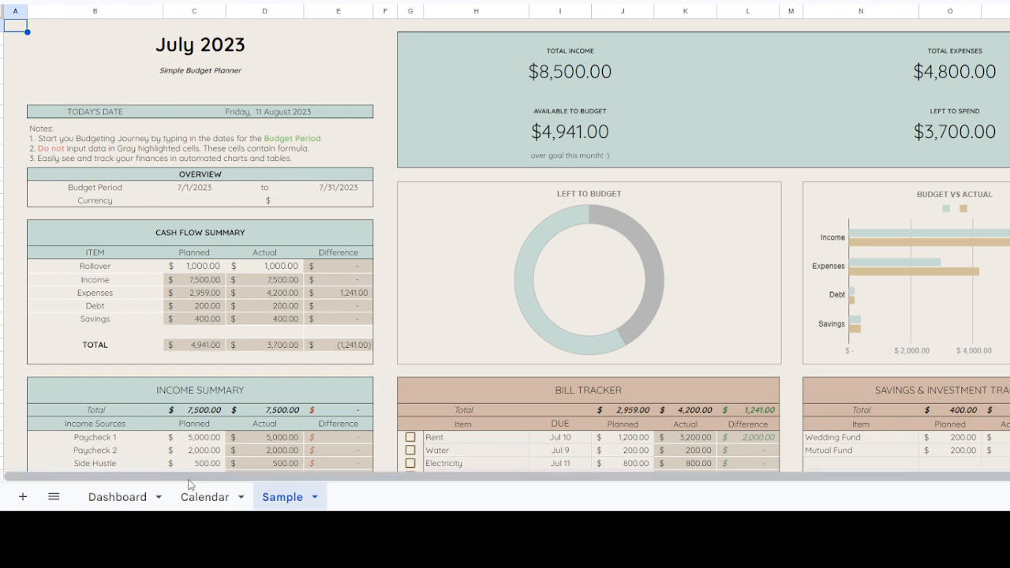
left_click(202, 505)
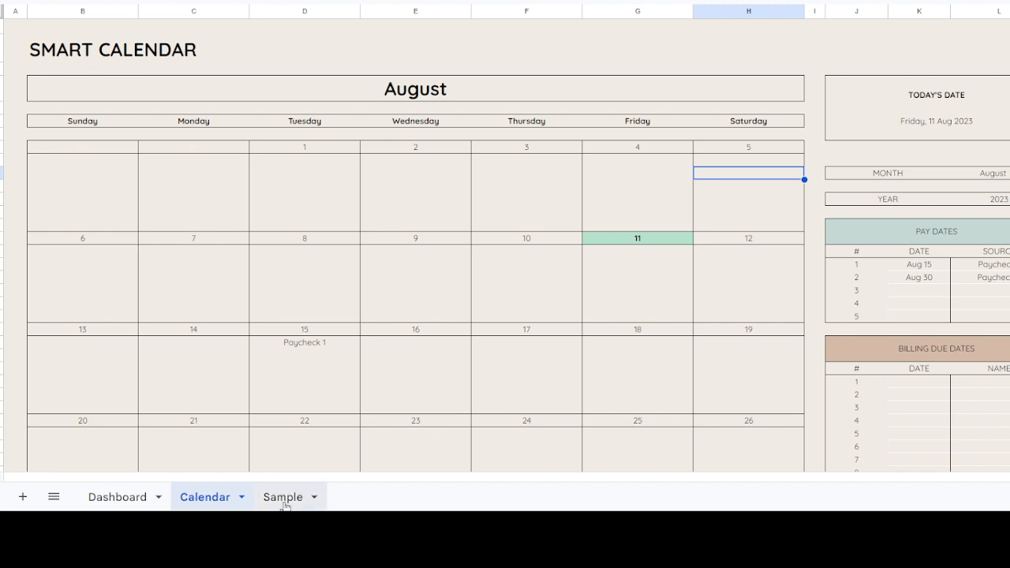
Step: On the Dashboard, pick August 1, 2023 as the start date of the budget period
left_click(118, 497)
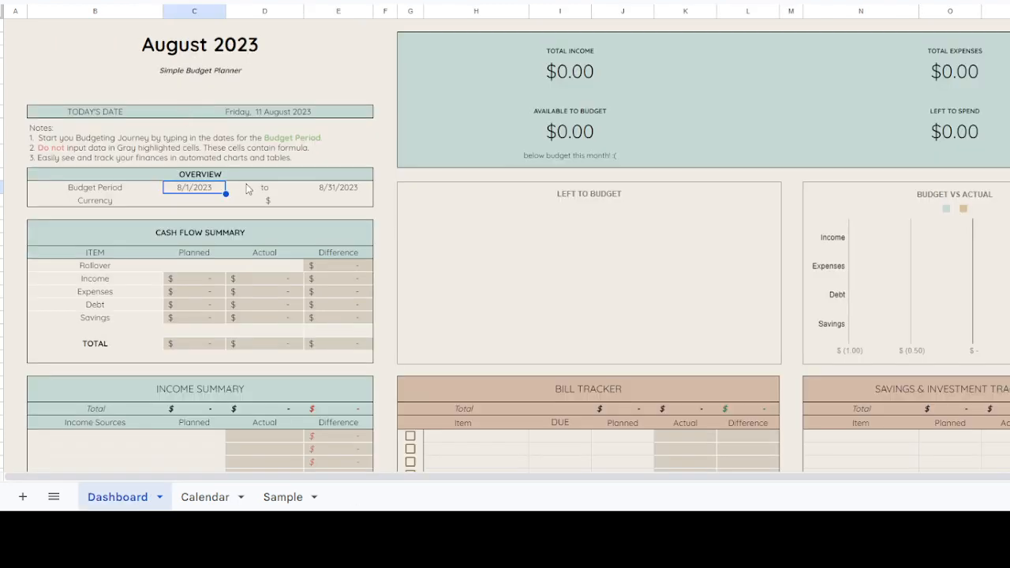
double_click(206, 193)
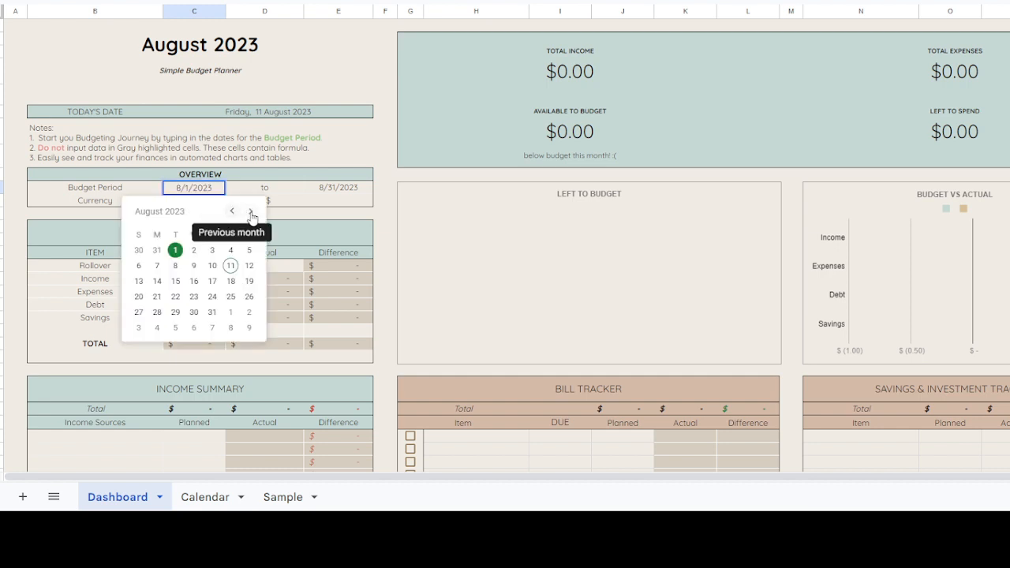
left_click(248, 178)
double_click(204, 191)
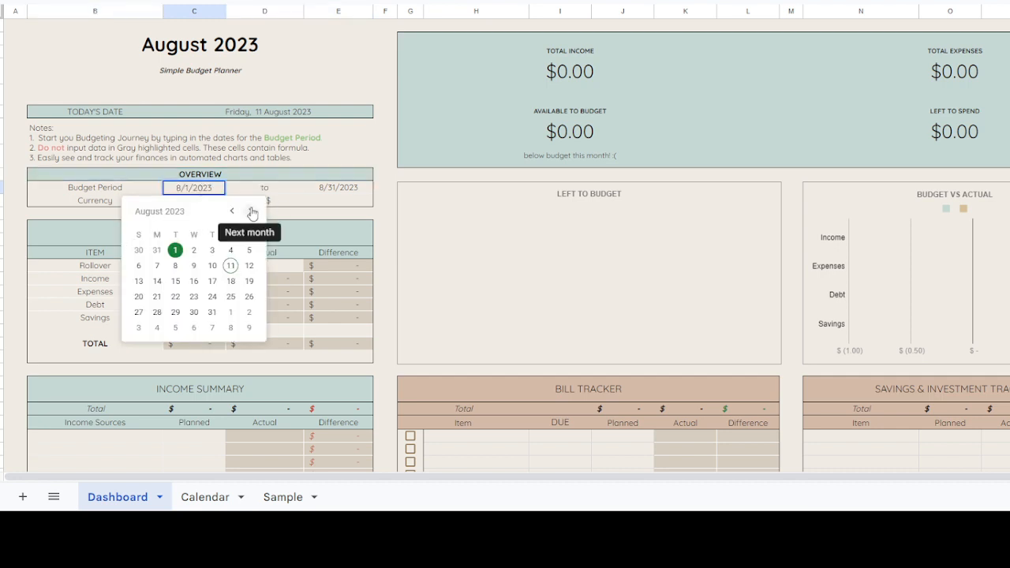
left_click(250, 212)
left_click(232, 212)
left_click(250, 212)
left_click(250, 211)
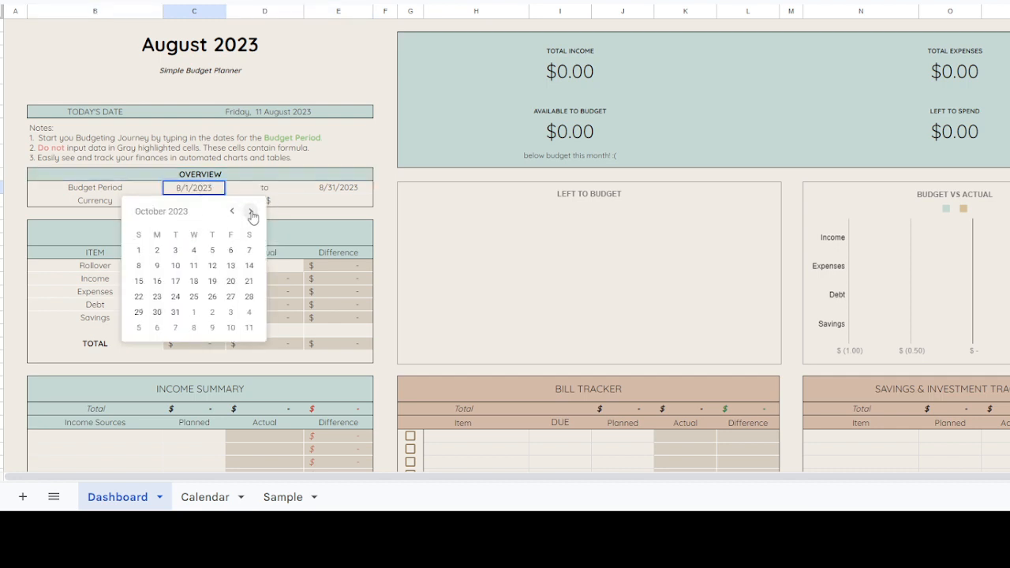
left_click(250, 212)
left_click(230, 212)
left_click(230, 211)
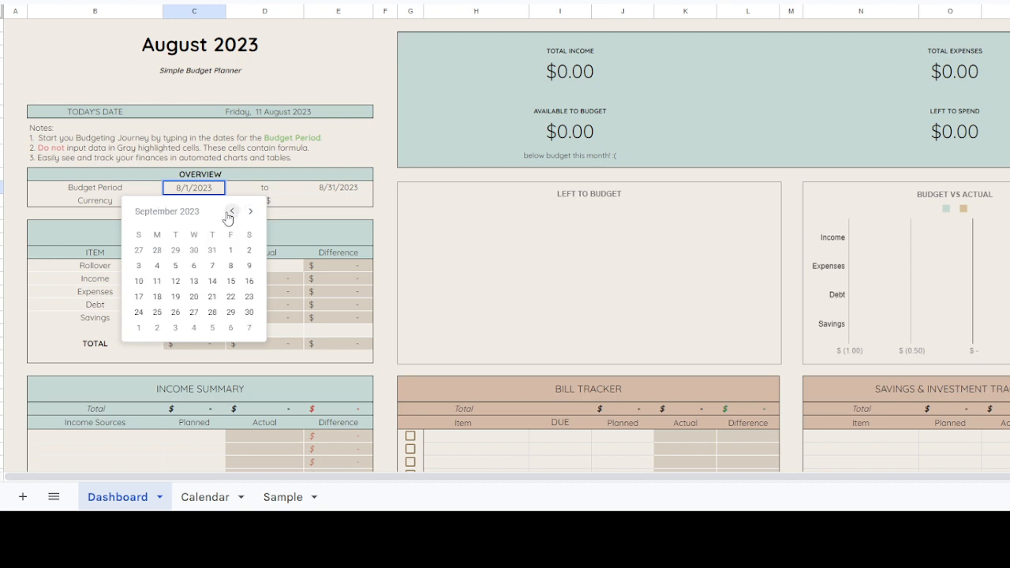
left_click(231, 211)
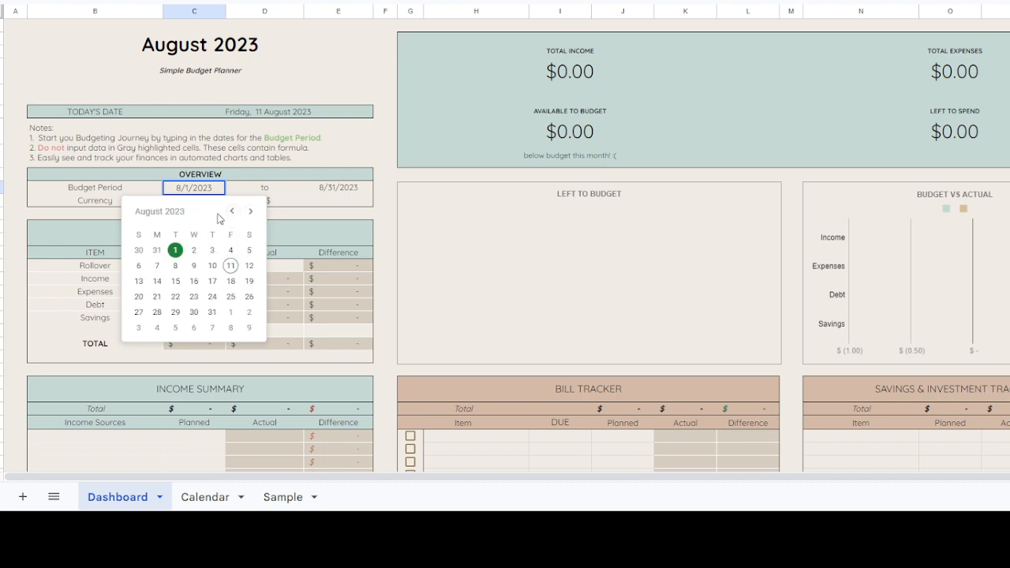
left_click(175, 251)
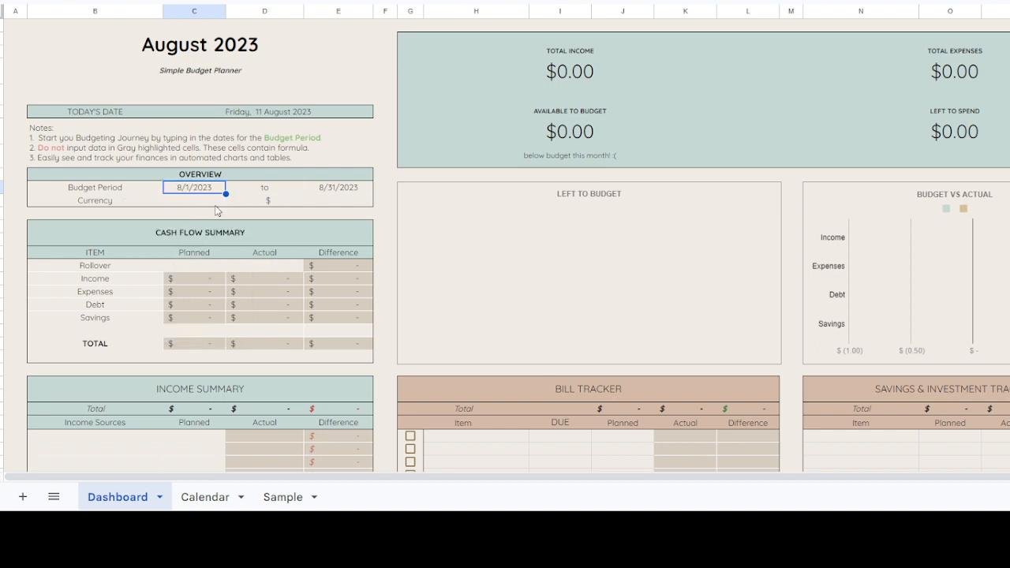
Step: Open the date picker of the budget period's end date, close it unchanged, and select the currency cell
left_click(336, 194)
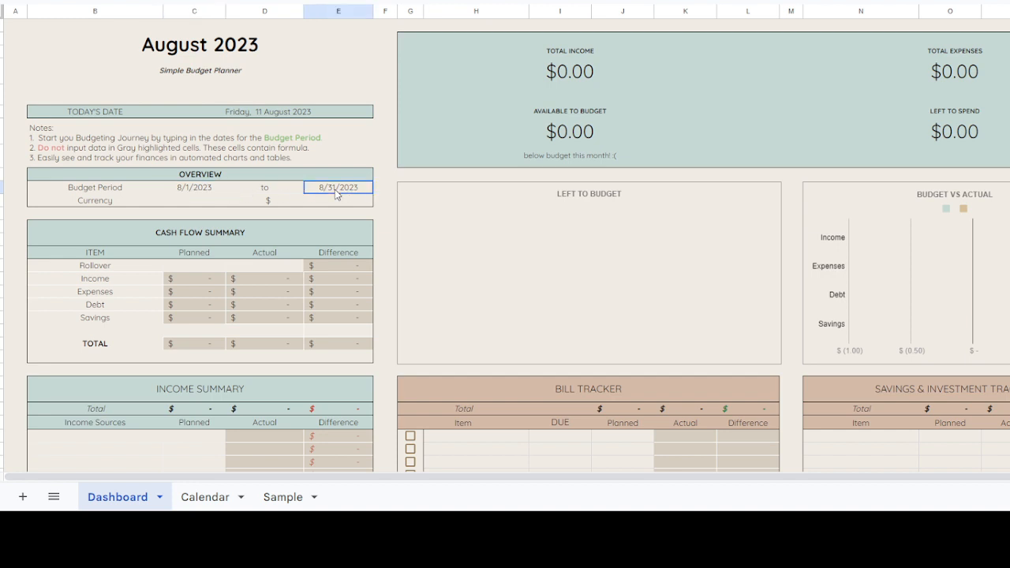
double_click(336, 190)
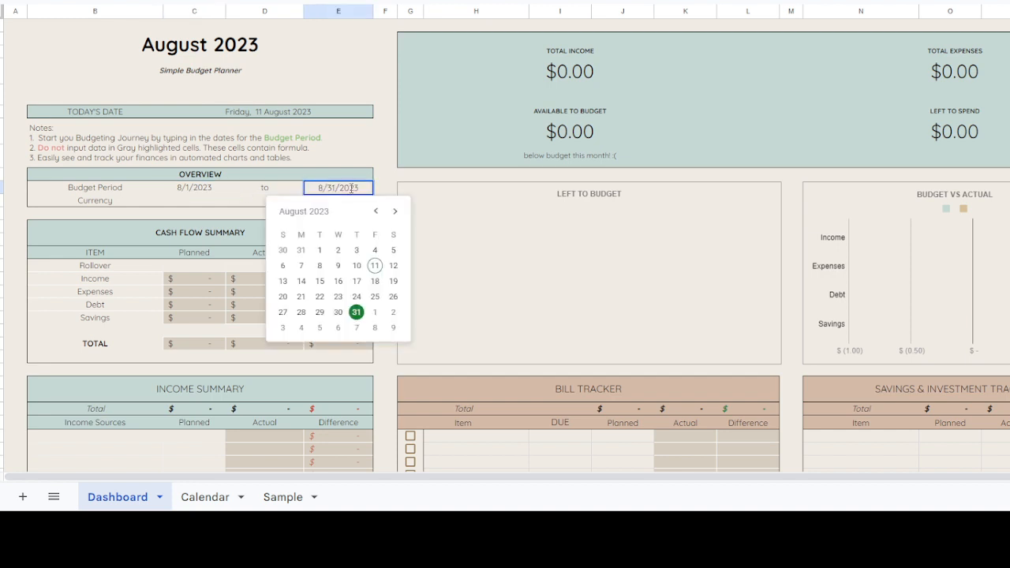
left_click(627, 255)
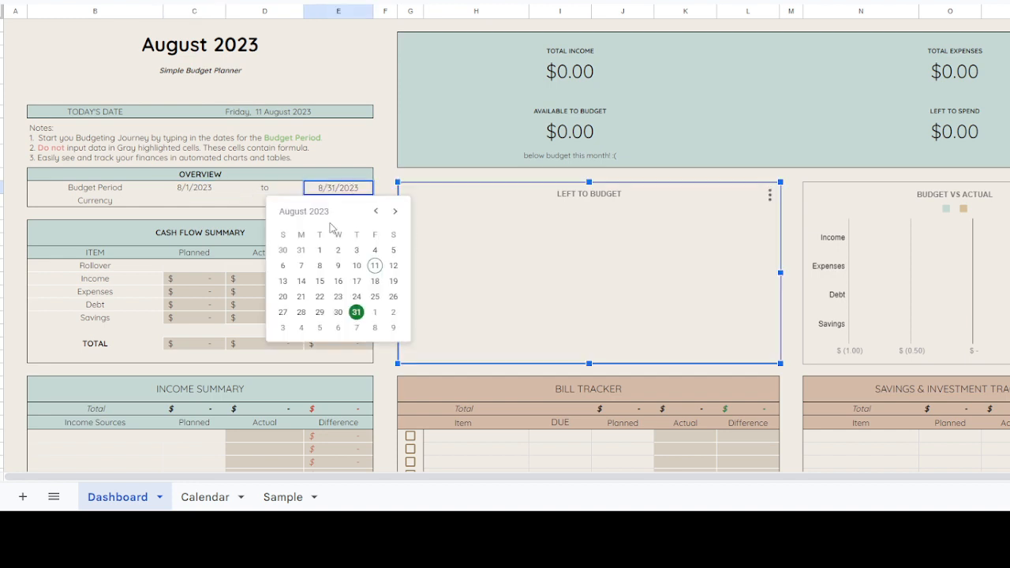
left_click(357, 82)
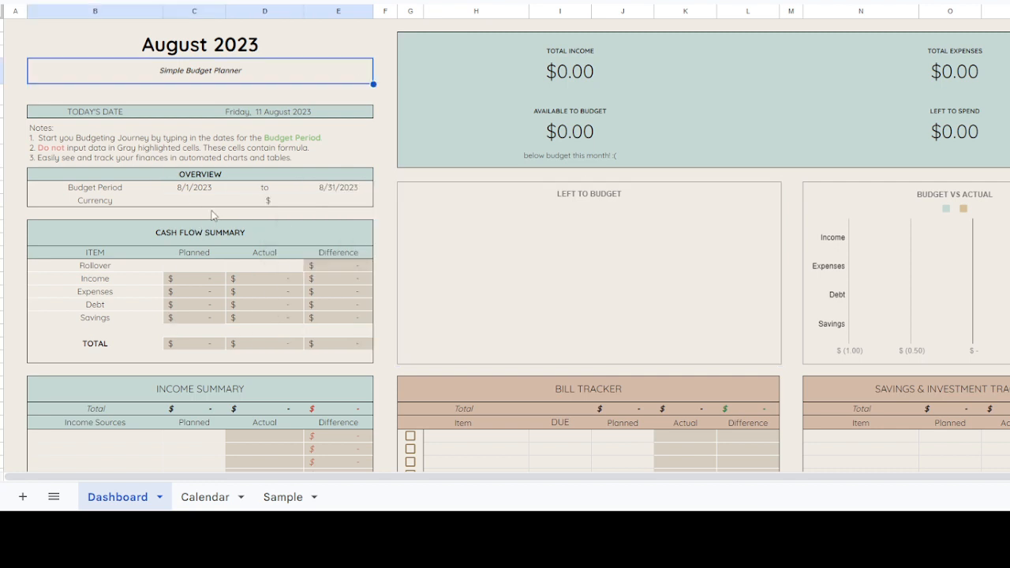
left_click(243, 193)
left_click(248, 204)
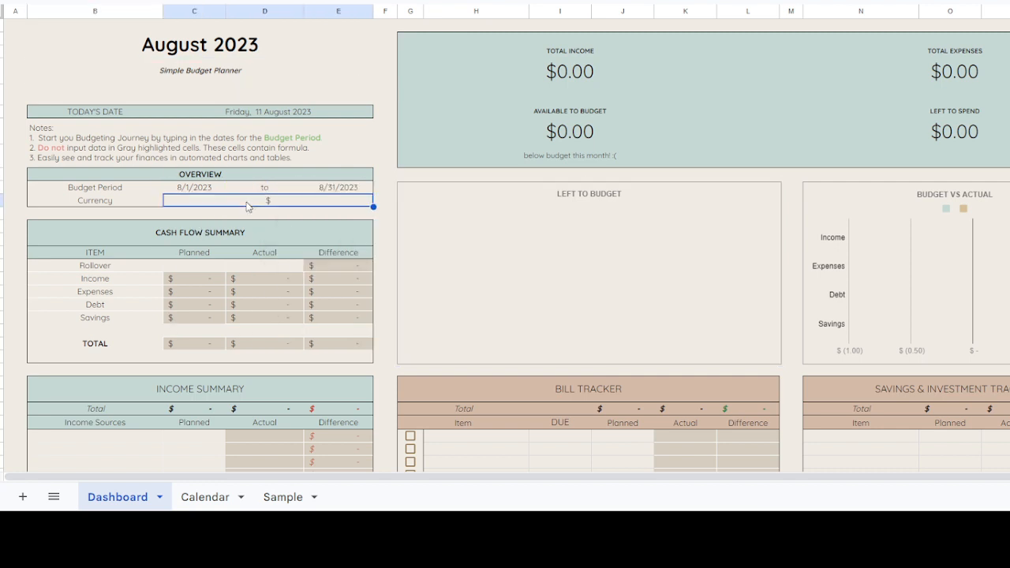
Step: Enter 1000 as both the planned and the actual Rollover amount in the Cash Flow Summary
left_click(211, 268)
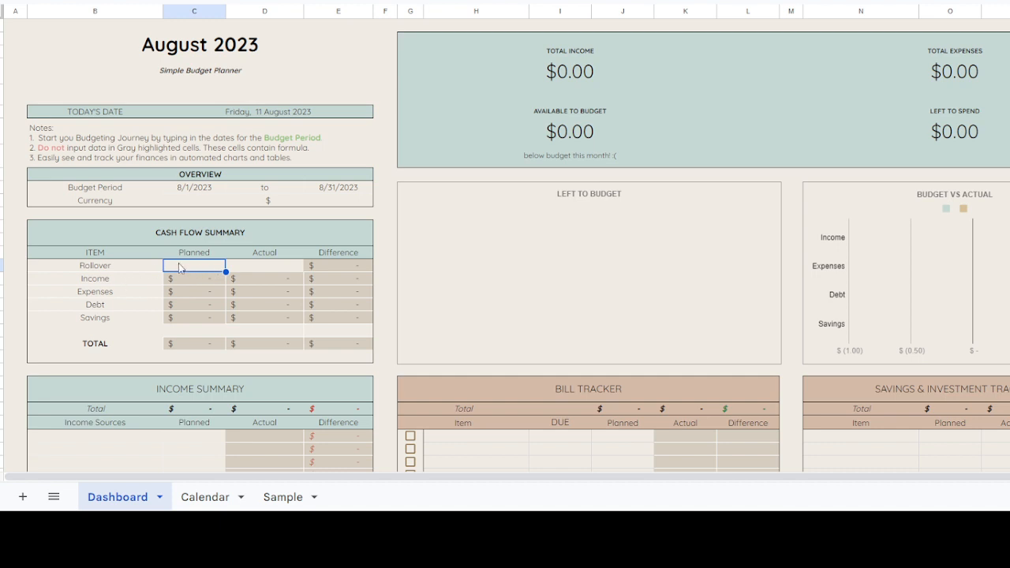
left_click(204, 307)
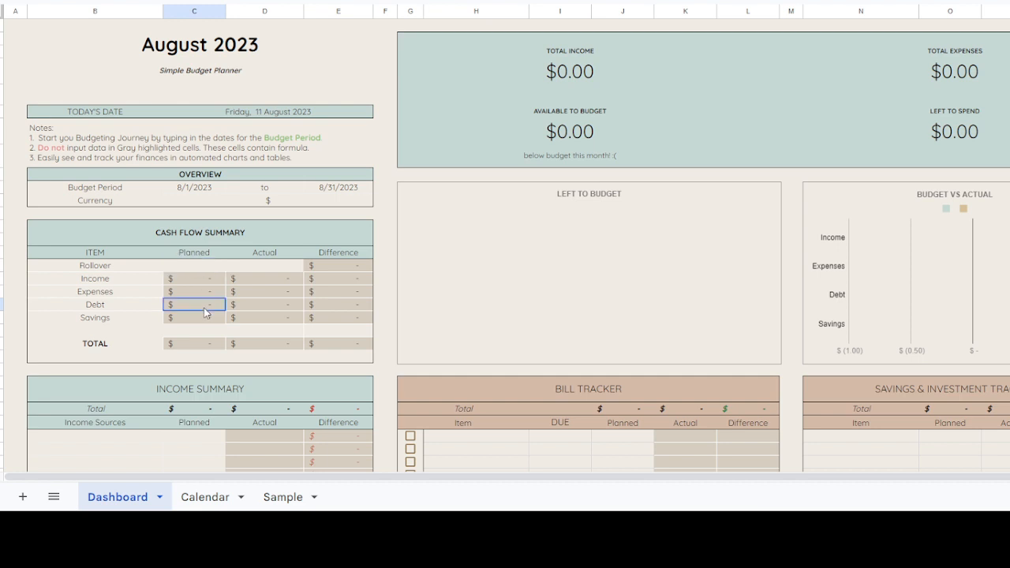
left_click(215, 267)
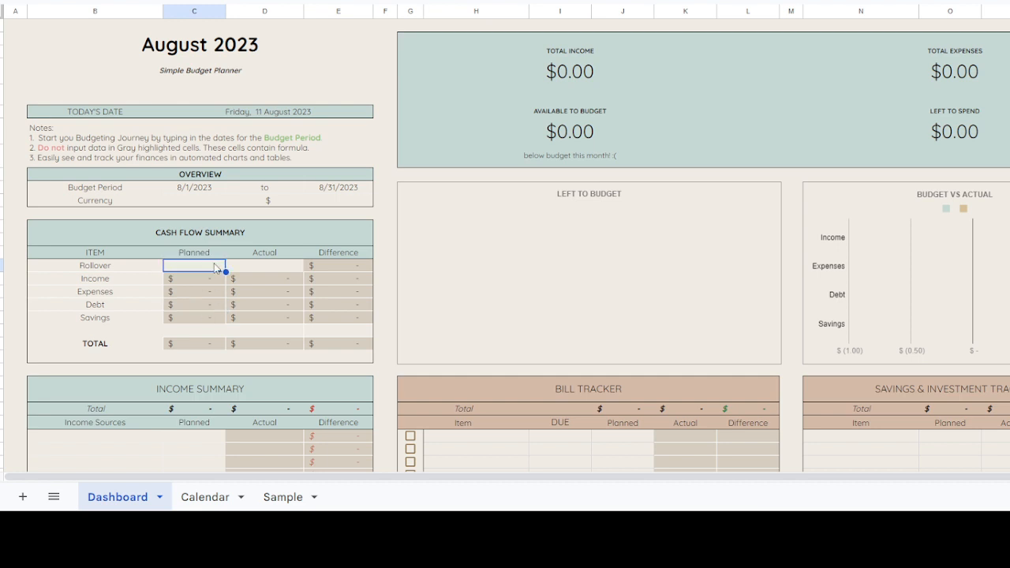
type("1000")
key("Return")
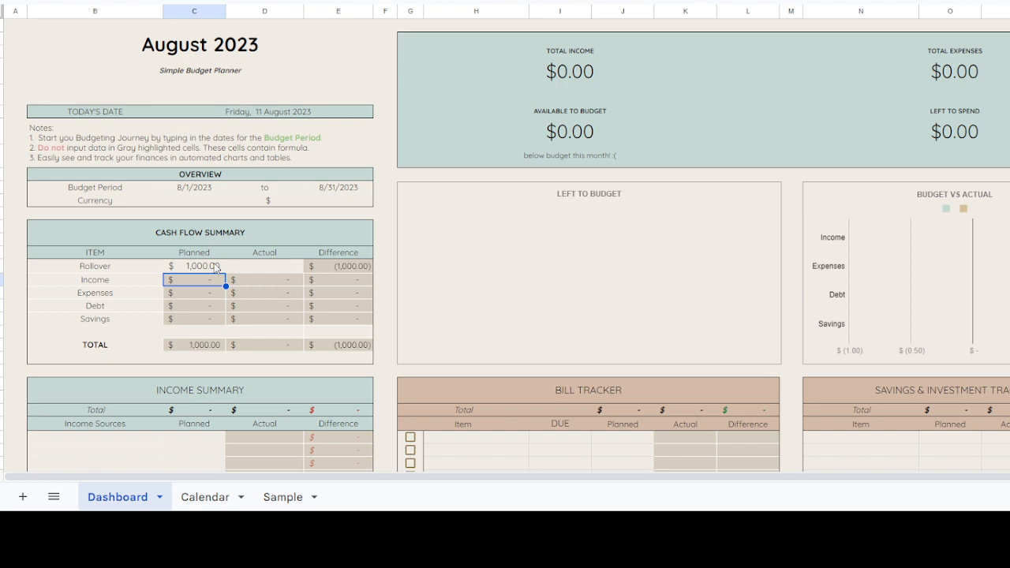
left_click(289, 264)
type("11")
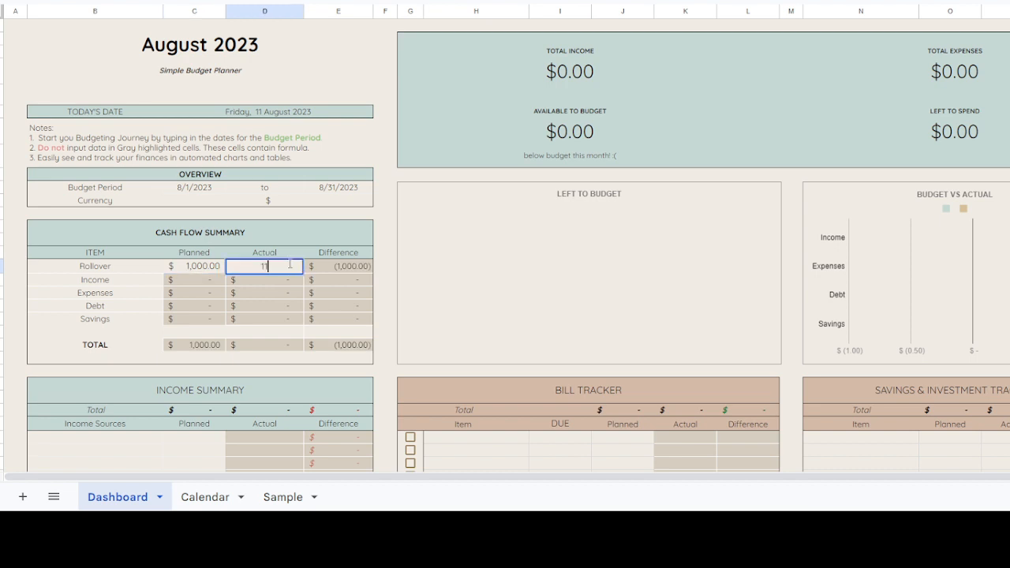
type("000")
key("Return")
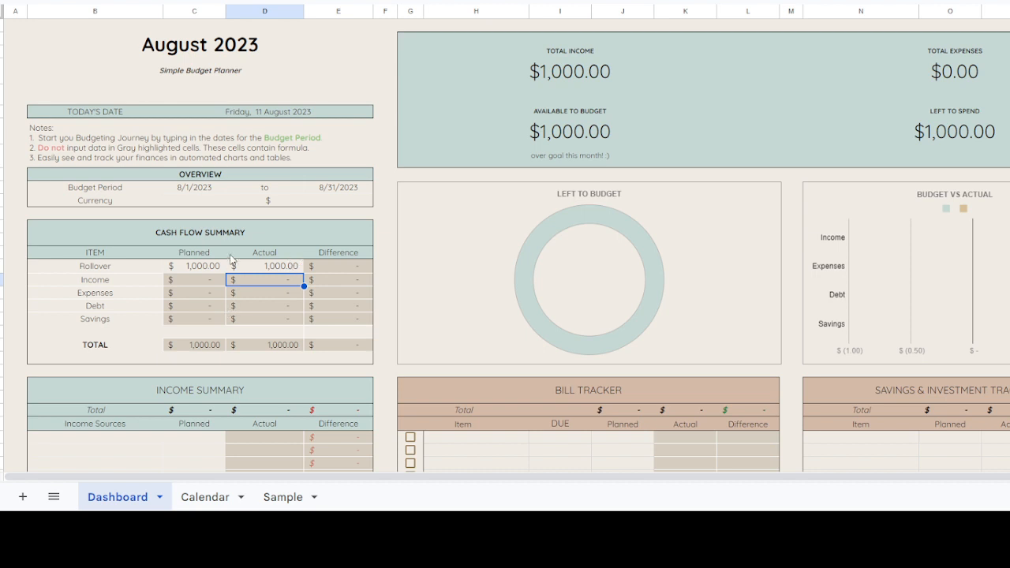
Step: Examine the Income Summary and Income Transaction tables, including the Planned, Day, Source and Amount entry columns
scroll(232, 259, "down", 3)
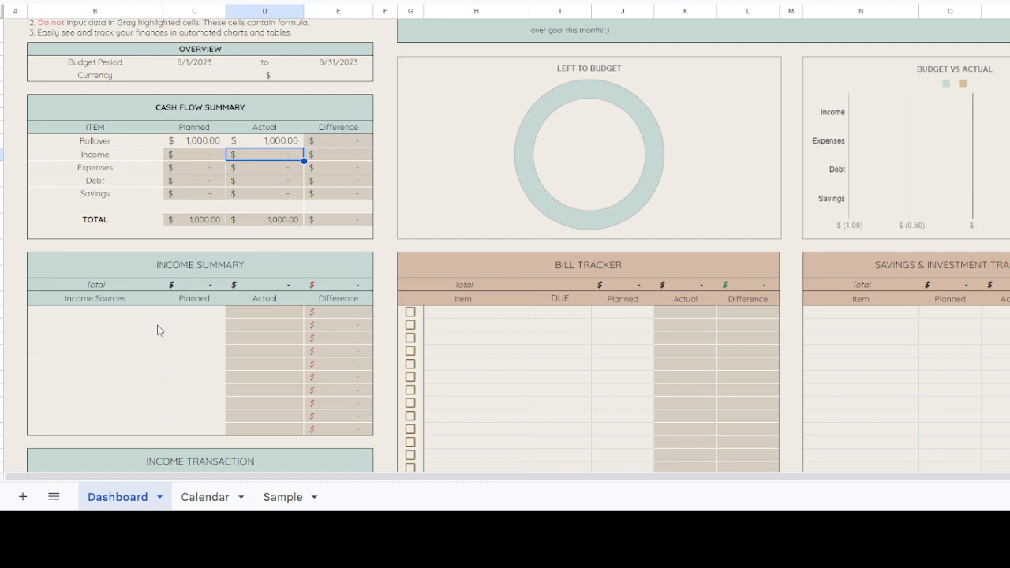
scroll(166, 316, "down", 3)
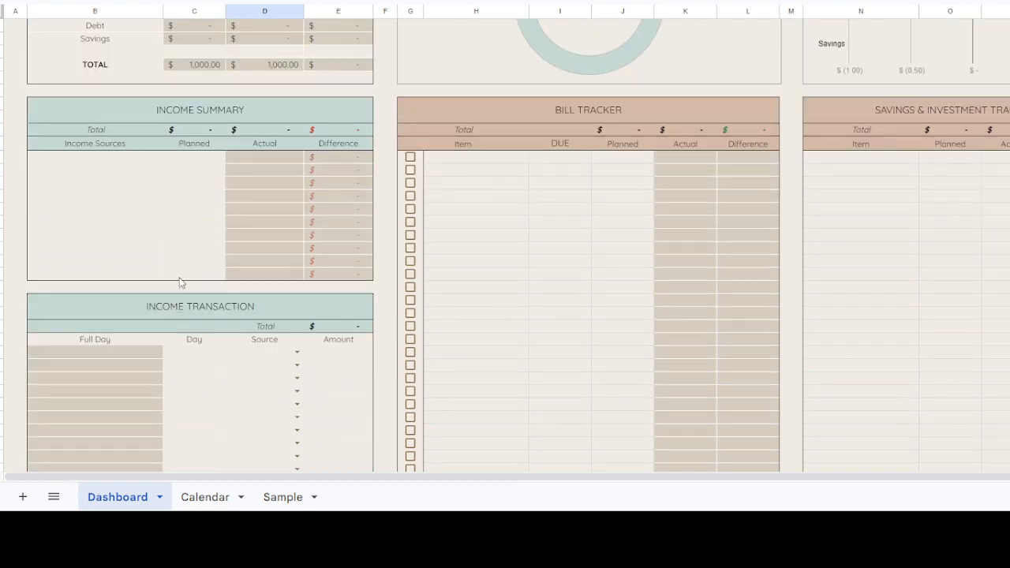
scroll(201, 182, "down", 4)
scroll(190, 291, "up", 5)
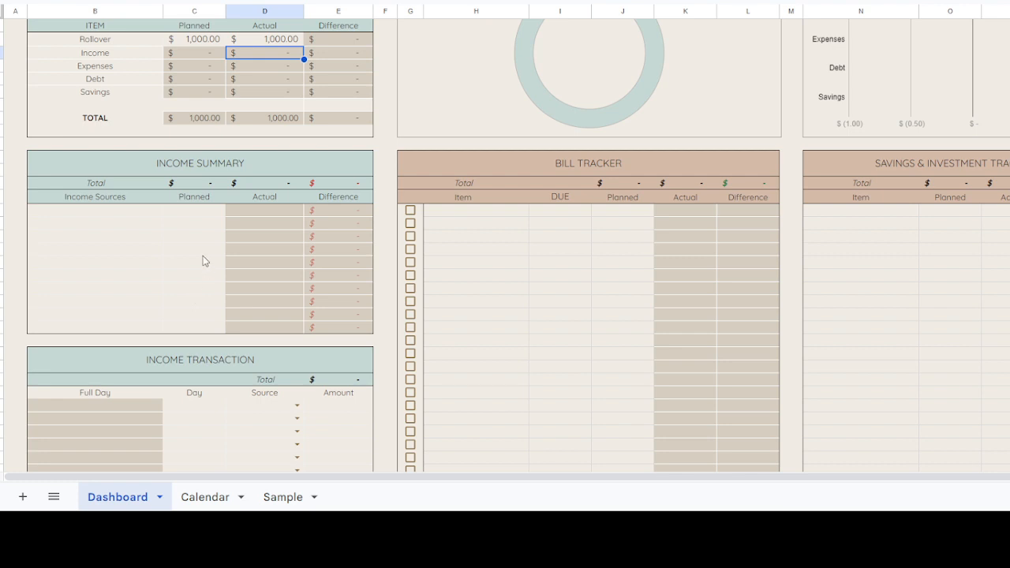
scroll(203, 261, "up", 2)
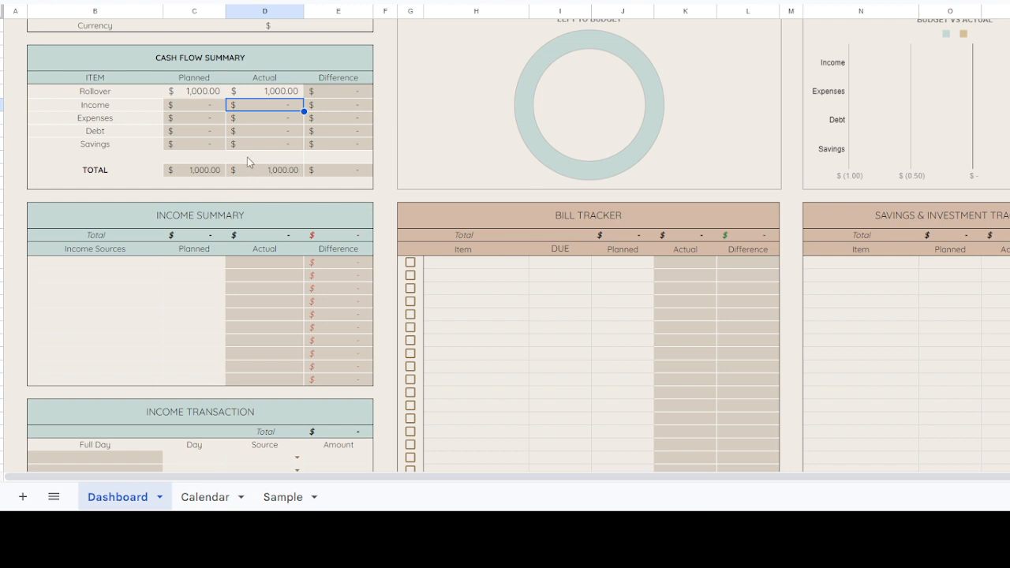
left_click_drag(222, 262, 194, 383)
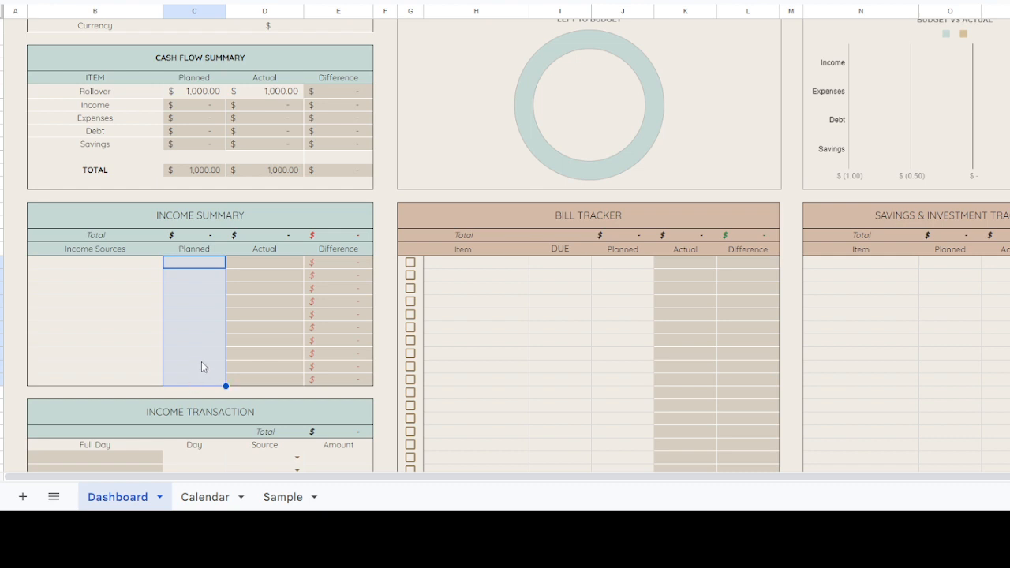
scroll(234, 351, "down", 5)
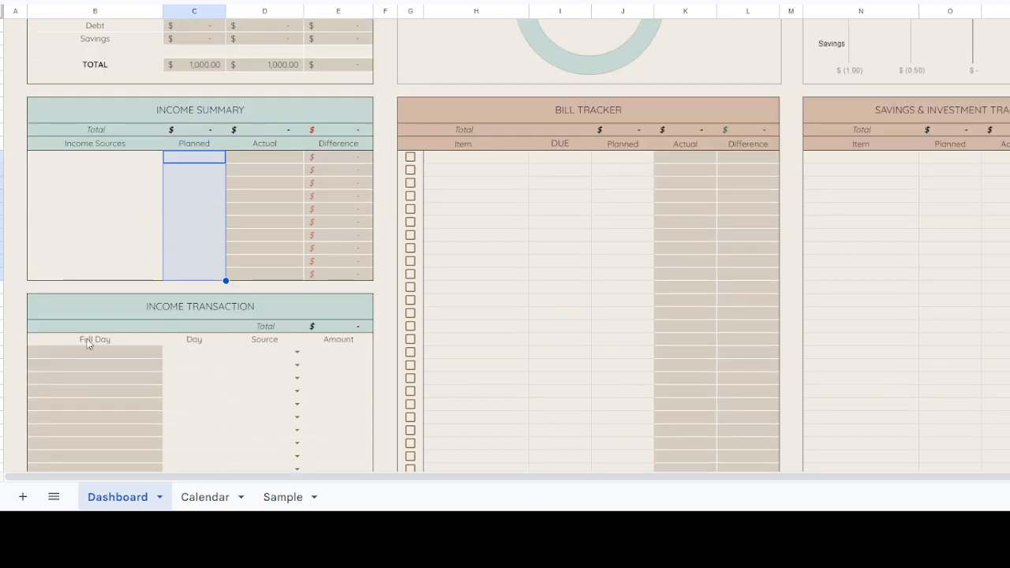
left_click_drag(303, 249, 319, 277)
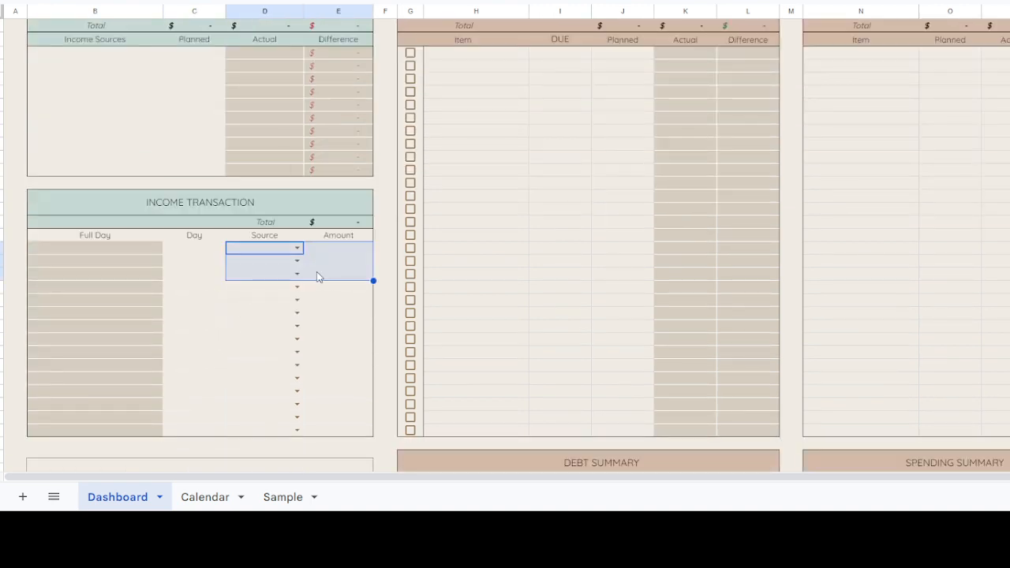
left_click(198, 249)
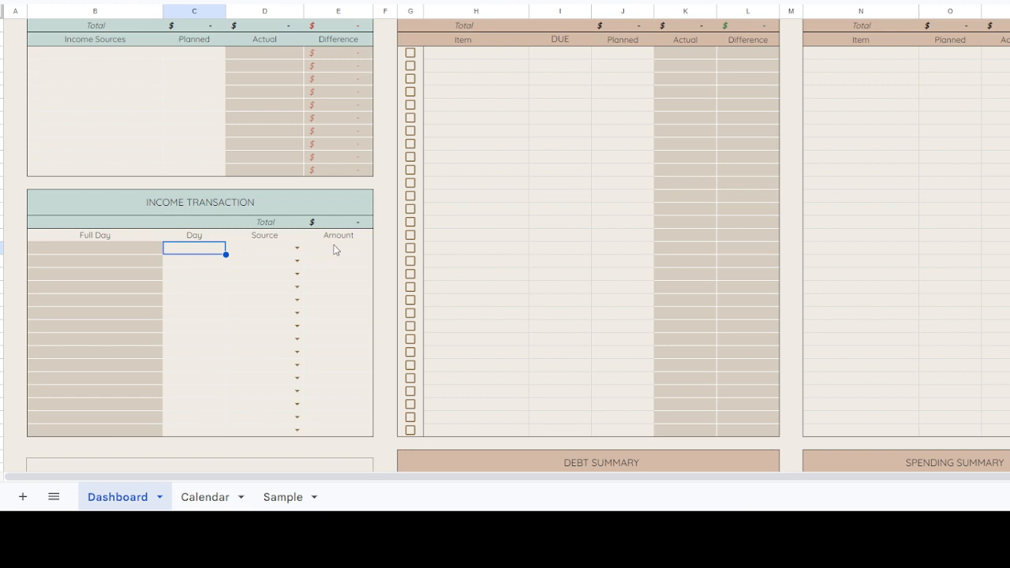
Step: List Paycheck 1, Paycheck 2 and Sidehustle as the income sources in the Income Summary
scroll(220, 190, "up", 2)
left_click(78, 164)
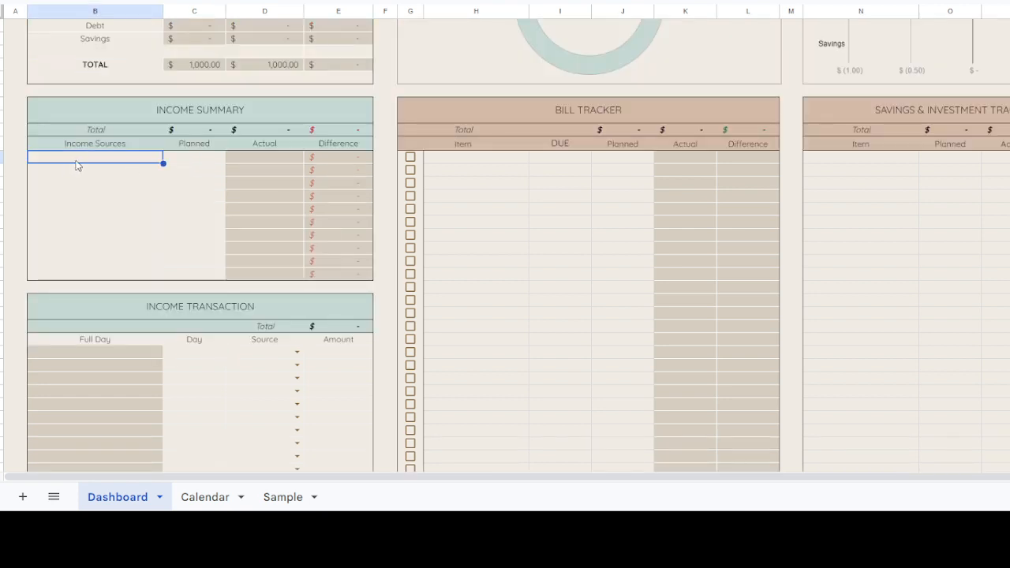
type("PA")
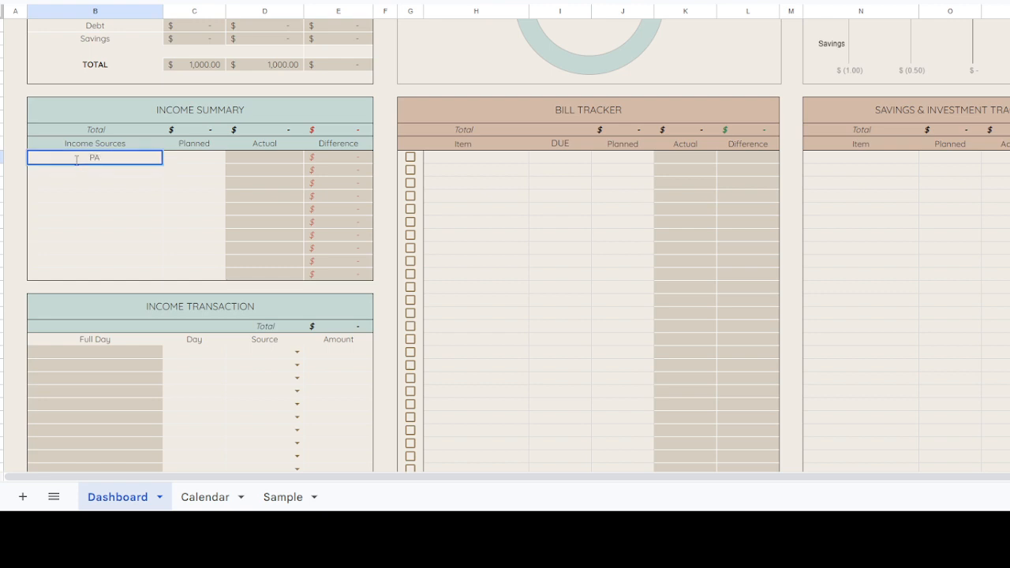
key("BackSpace")
type("aycheck 1")
key("Return")
type("Paycheck 2")
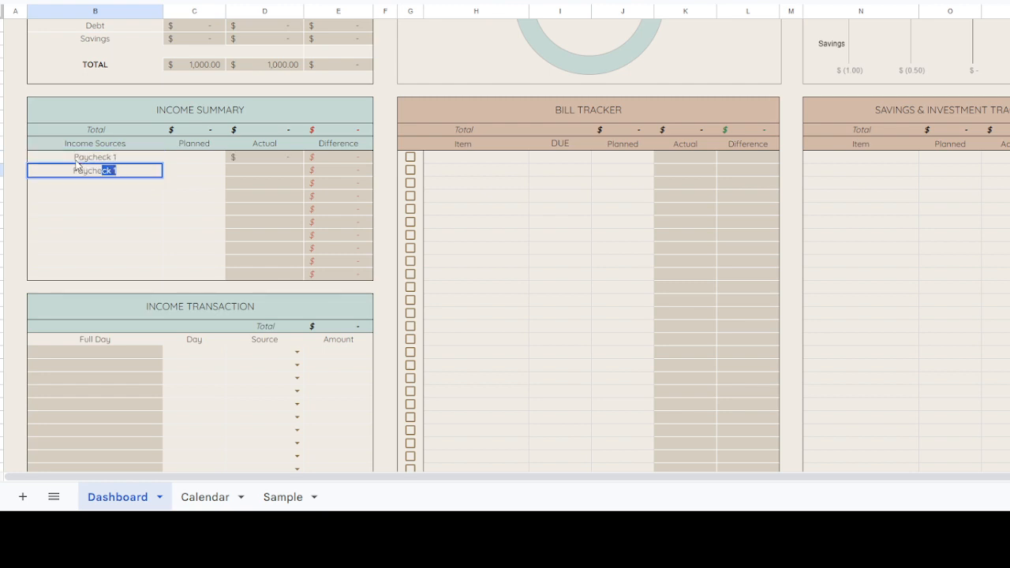
key("Return")
type("S")
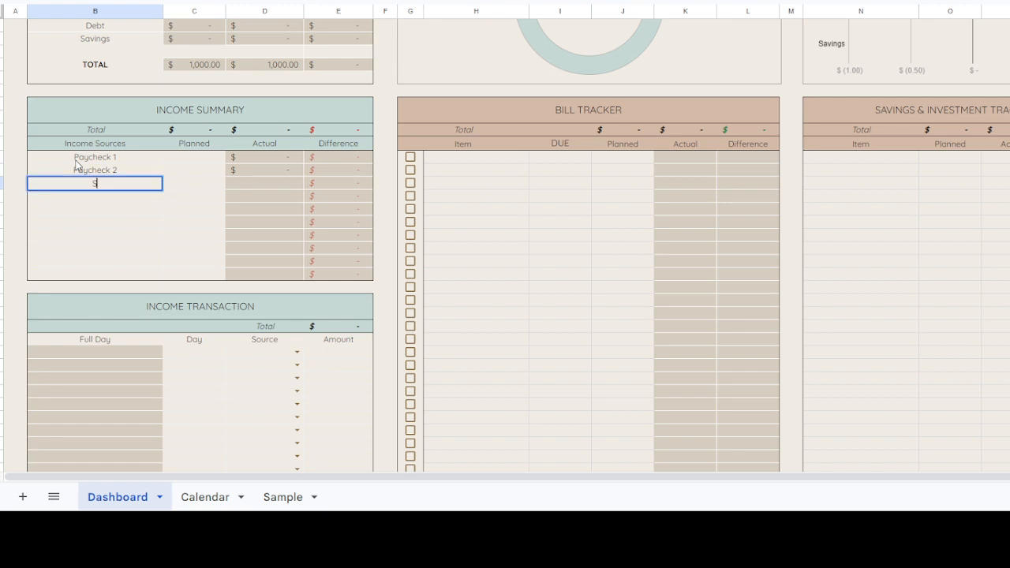
type("igehustle")
key("Return")
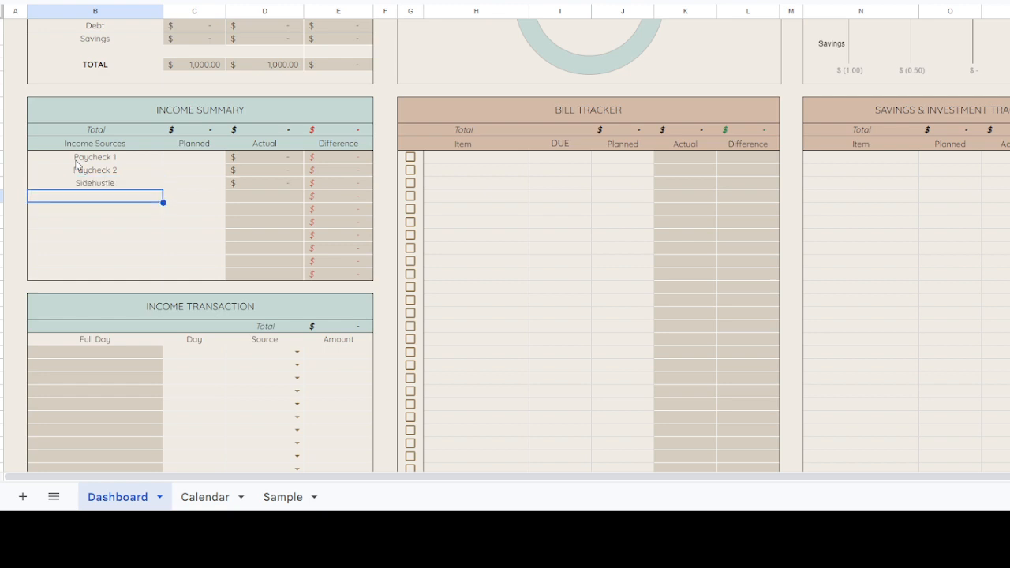
Step: Enter planned income of 2000 for Paycheck 1, 2000 for Paycheck 2 and 500 for Sidehustle in the Income Summary
left_click(182, 161)
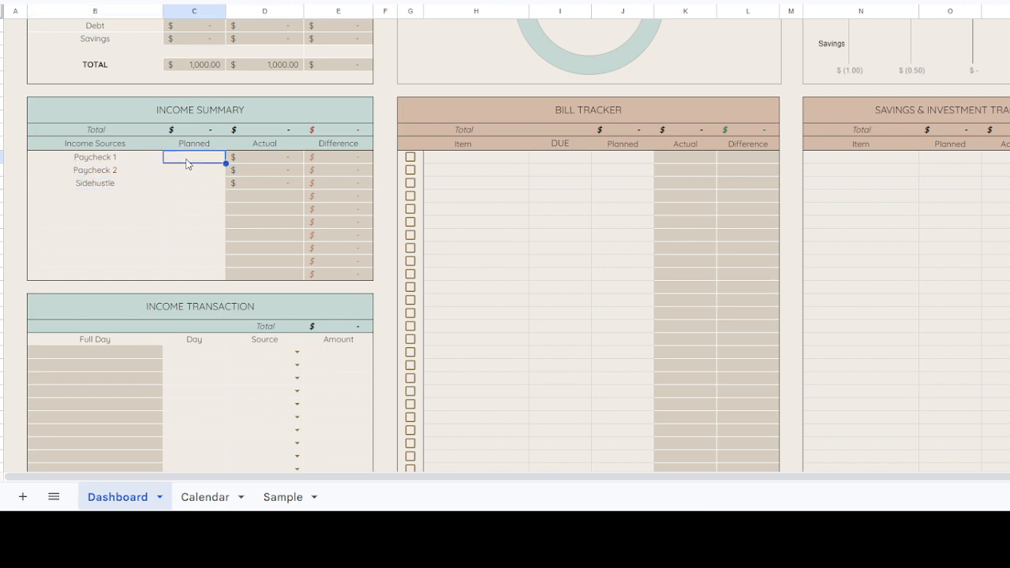
left_click(105, 161)
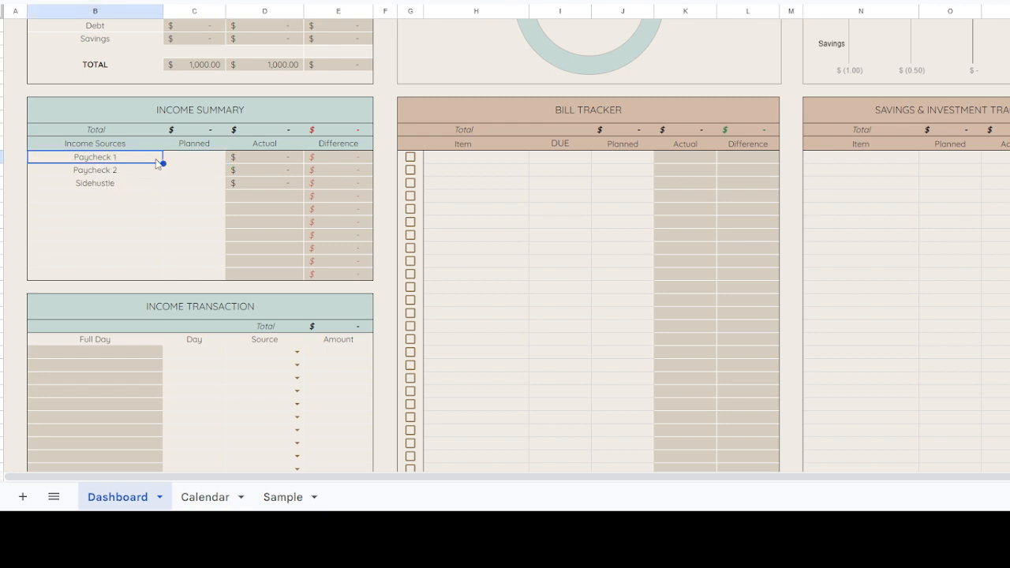
left_click(198, 162)
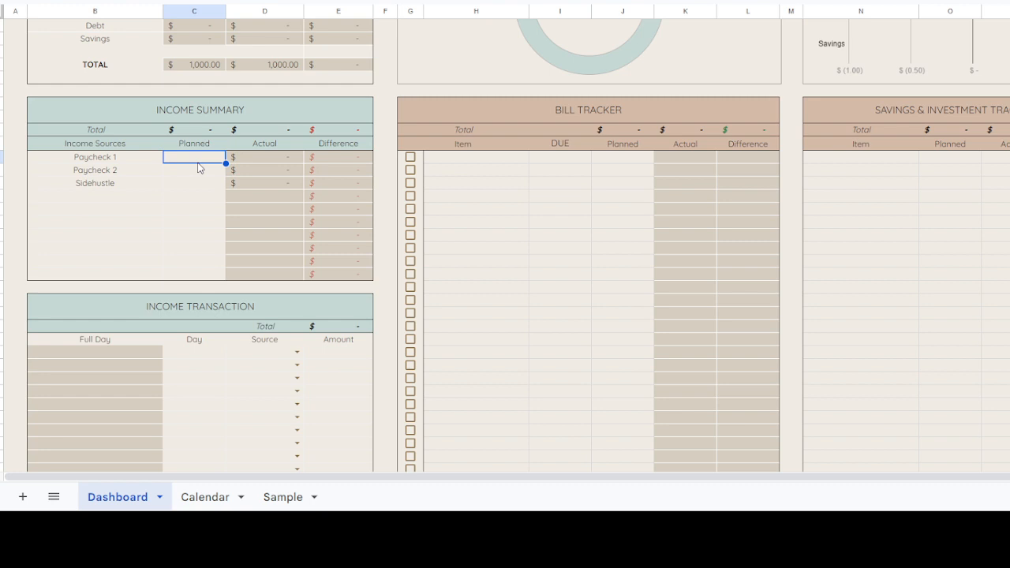
type("2000")
key("Return")
type("2,0")
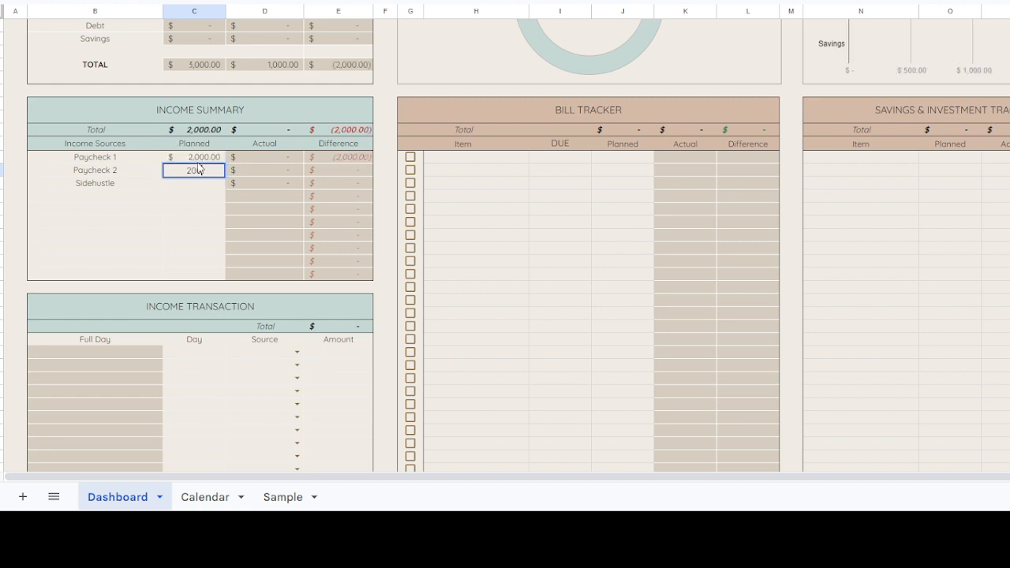
type("00")
key("Return")
type("500")
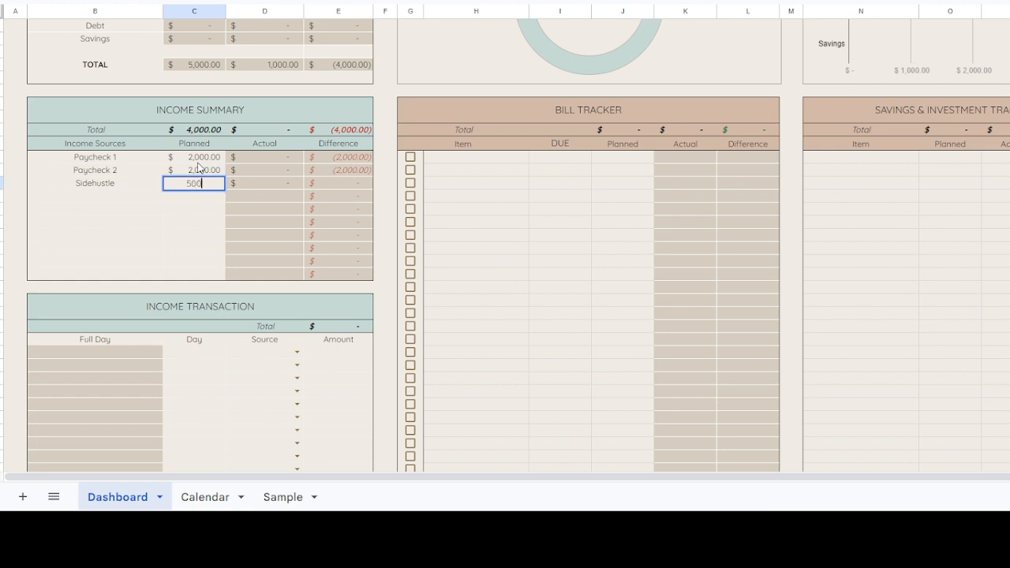
key("Return")
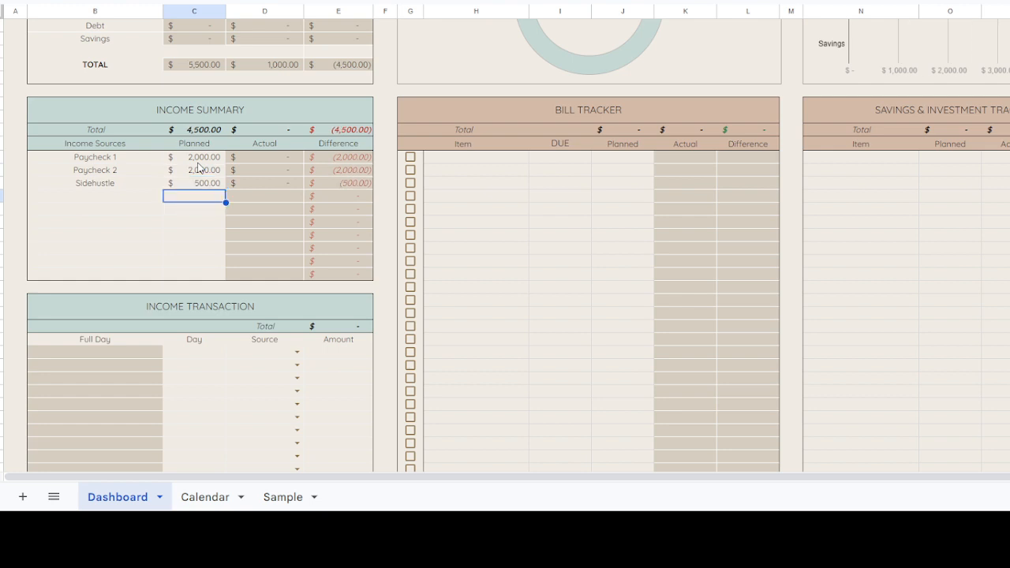
Step: Enter 15, 30 and 31 as the days of the first three rows in the Income Transaction table
left_click(195, 357)
scroll(195, 358, "down", 2)
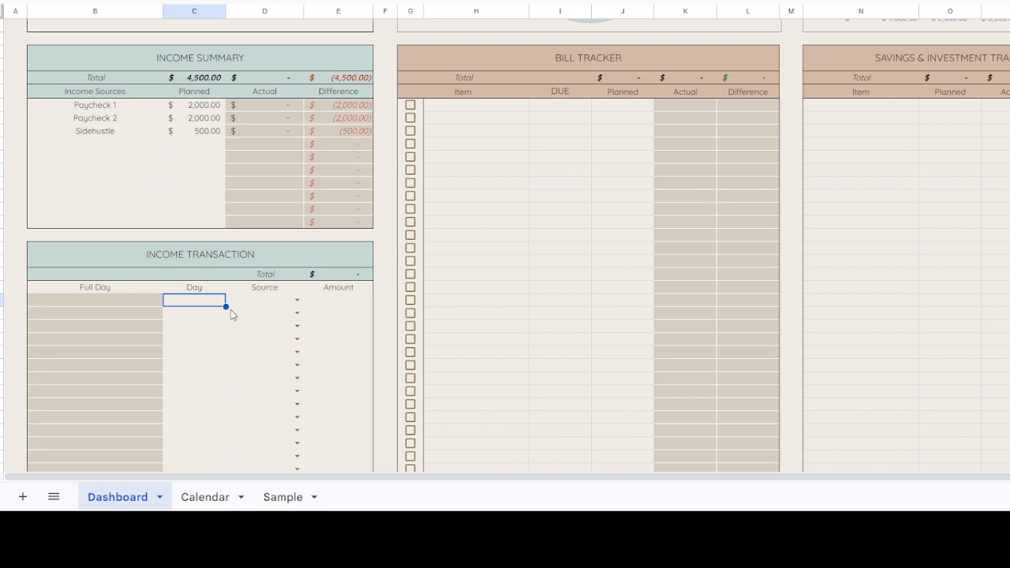
type("15")
key("Return")
type("3")
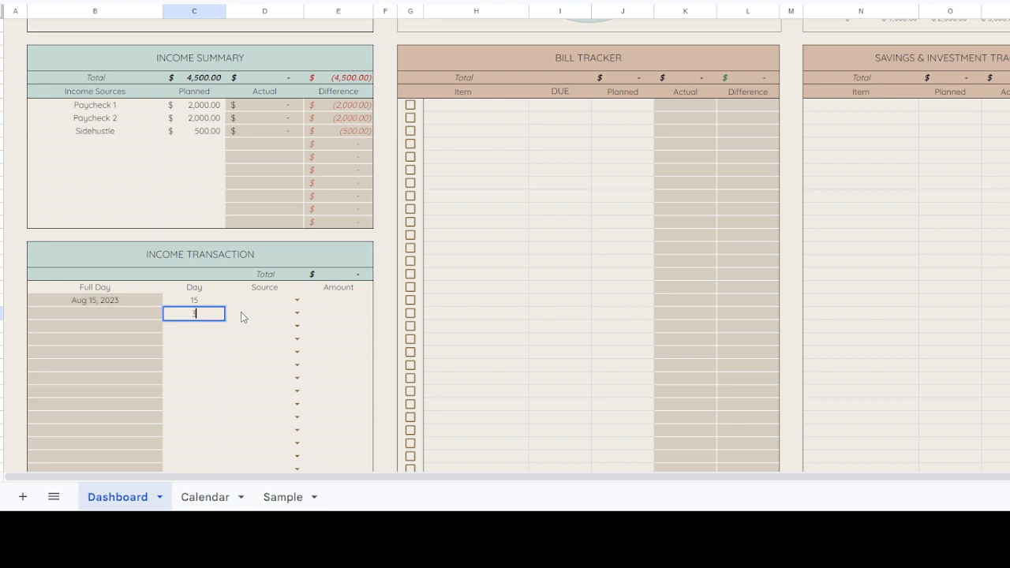
type("0")
left_click(241, 316)
left_click(209, 318)
left_click(210, 327)
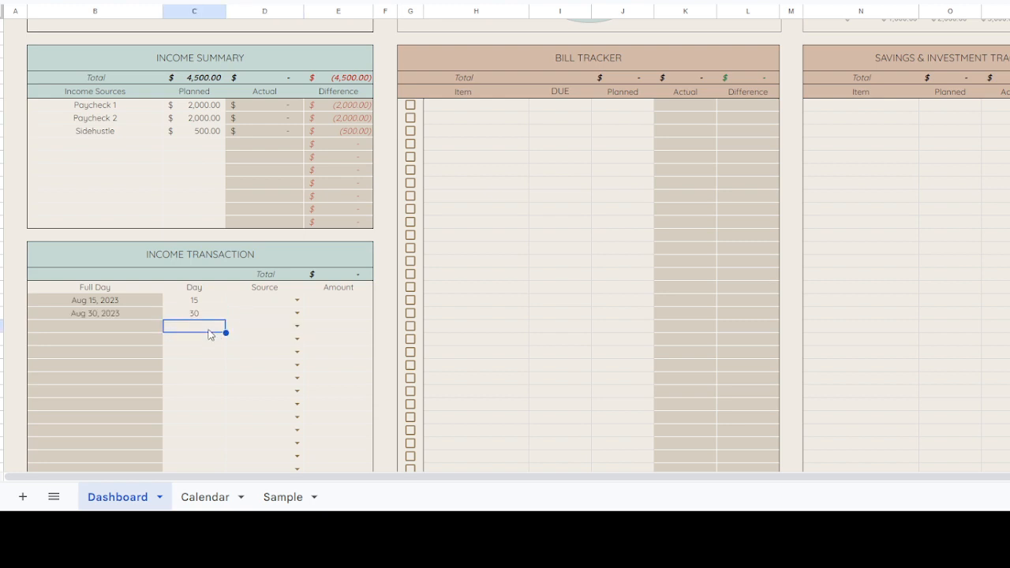
type("31")
key("Return")
left_click(208, 329)
Step: Assign the sources Paycheck 1, Paycheck 2 and Sidehustle to the day 15, 30 and 31 income transactions
left_click(270, 303)
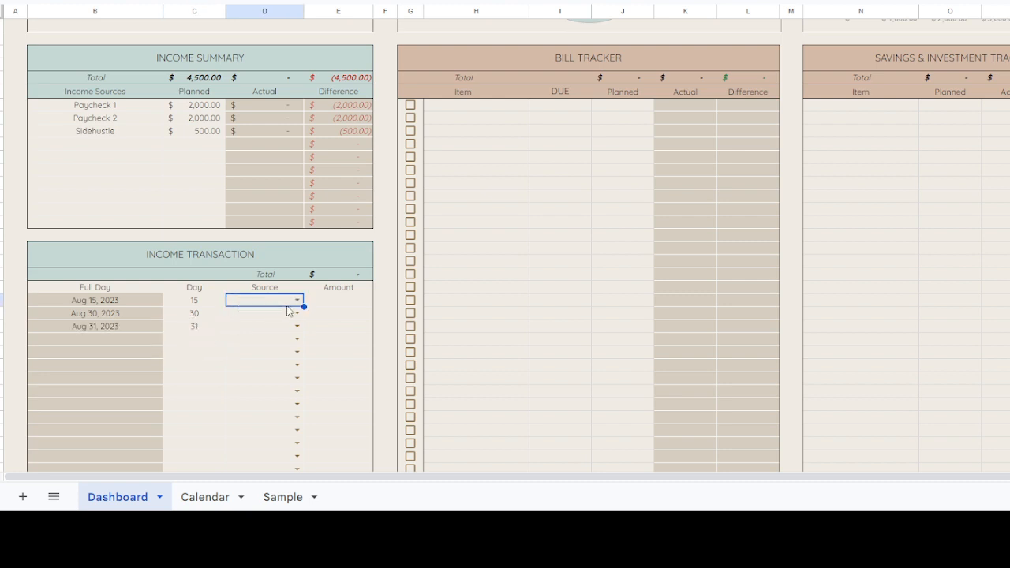
left_click(297, 301)
left_click(278, 321)
left_click(297, 314)
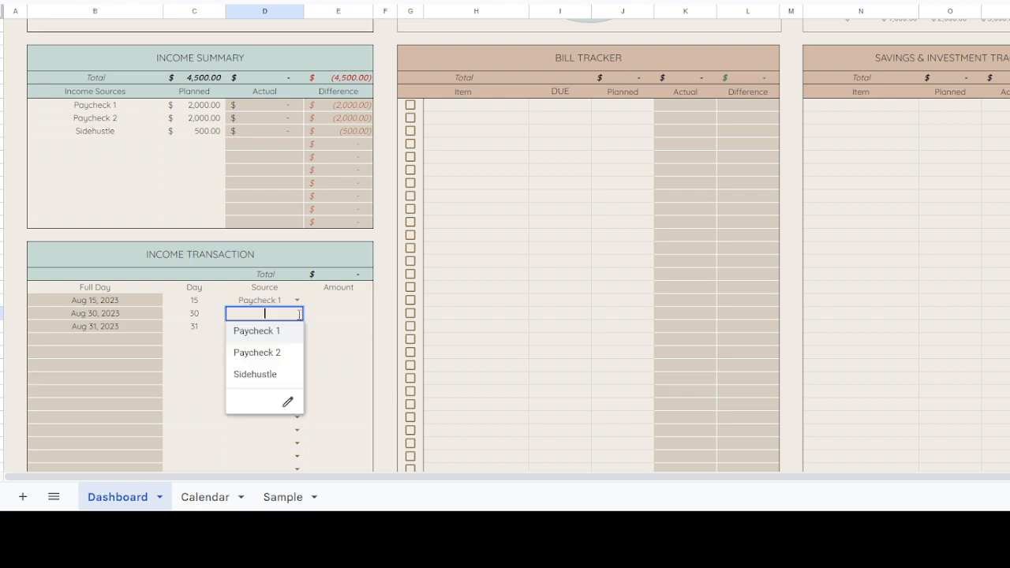
left_click(273, 351)
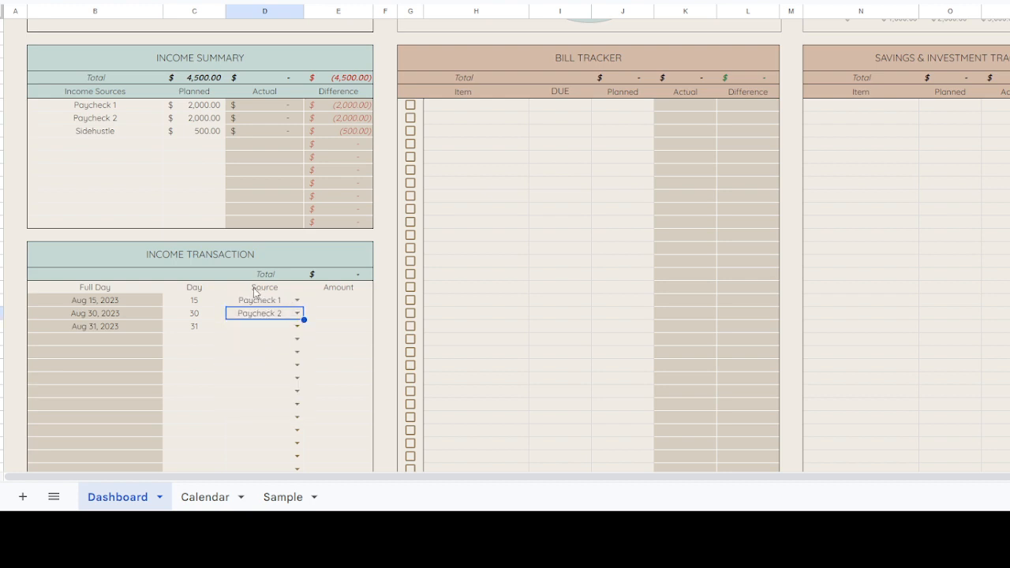
left_click(297, 326)
left_click(262, 386)
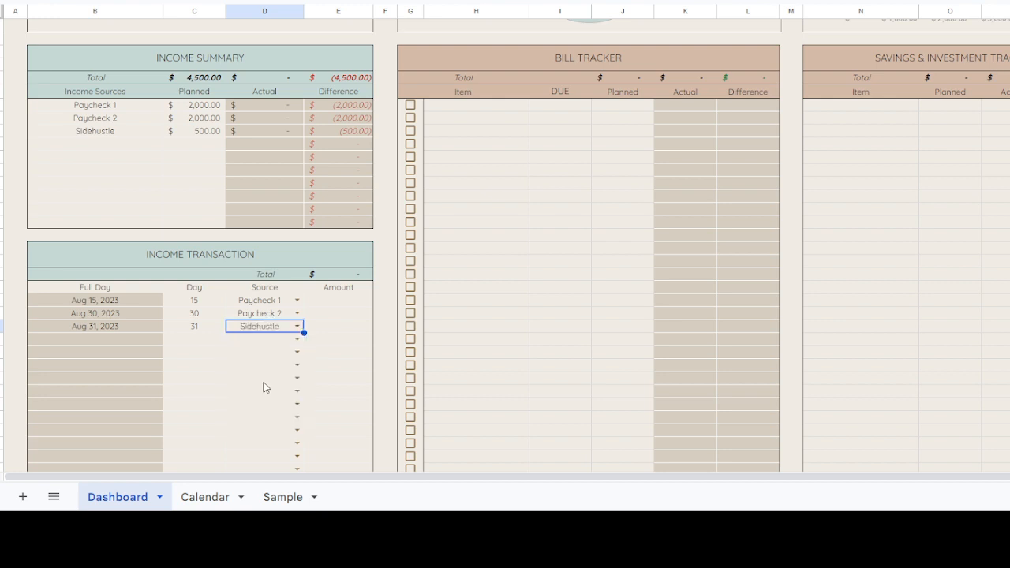
Step: Enter 2000 as the amount of both the Paycheck 1 and the Paycheck 2 income transaction
left_click(324, 306)
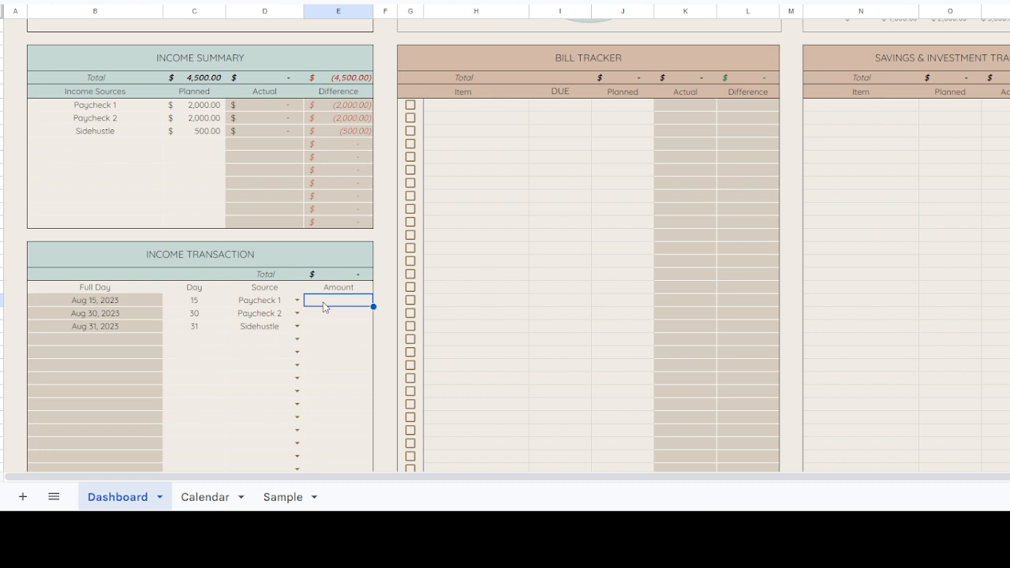
type("2000")
key("Return")
type("2000")
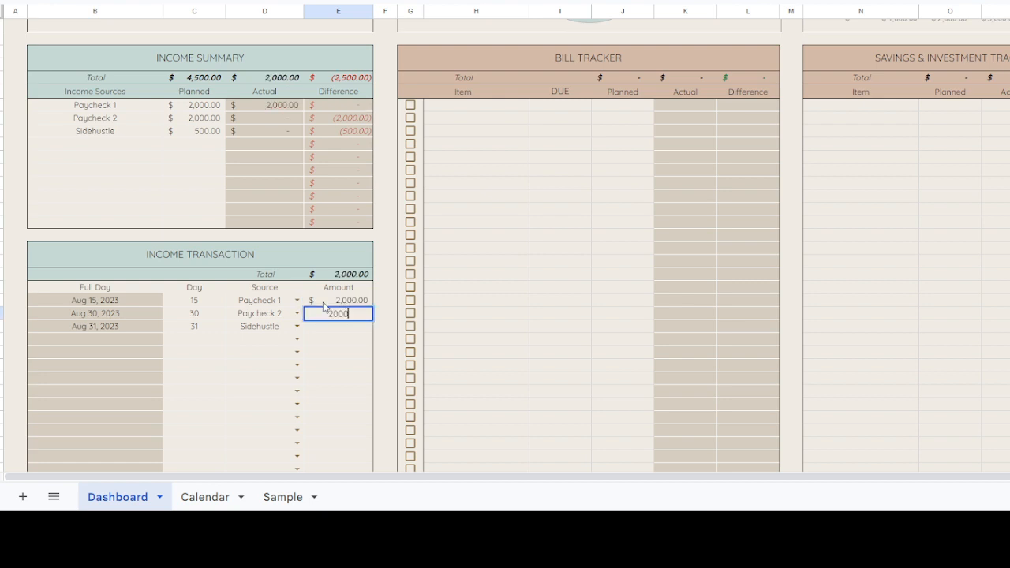
key("Return")
Step: Enter 500 as the amount of the Sidehustle income transaction, correcting the mistyped entry
type("50.0")
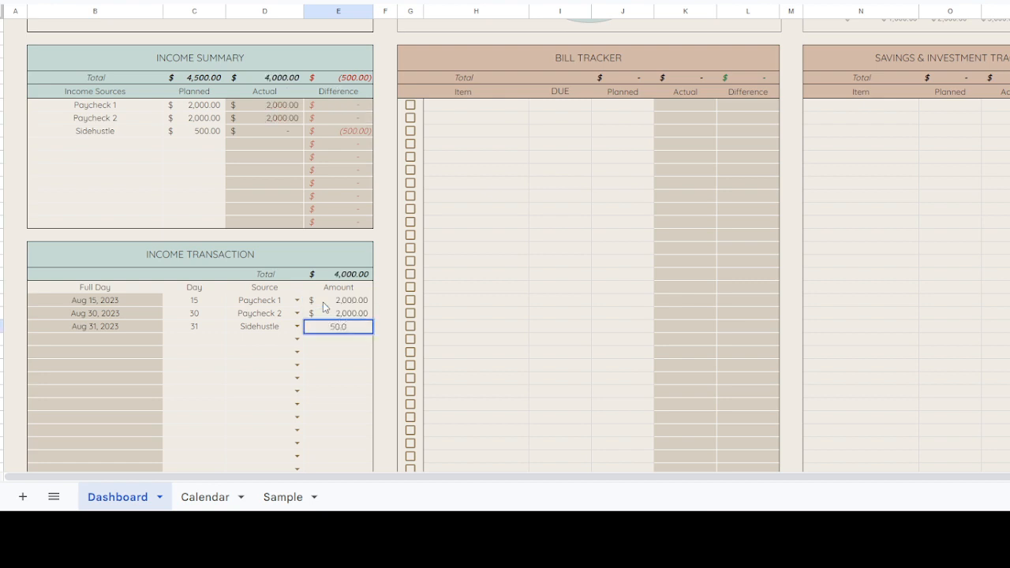
key("BackSpace")
key("BackSpace")
type("00")
key("Return")
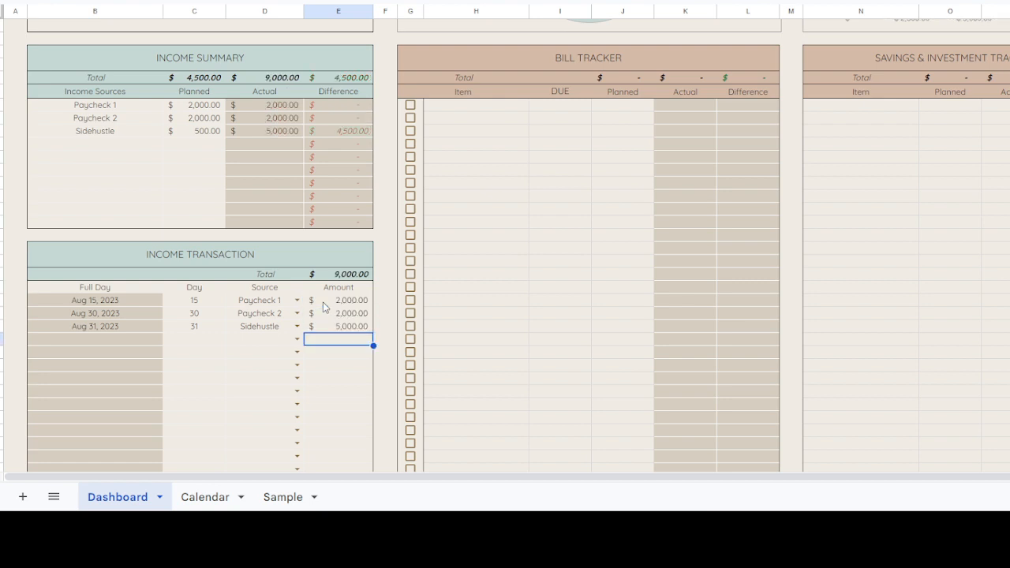
key("Up")
type("500")
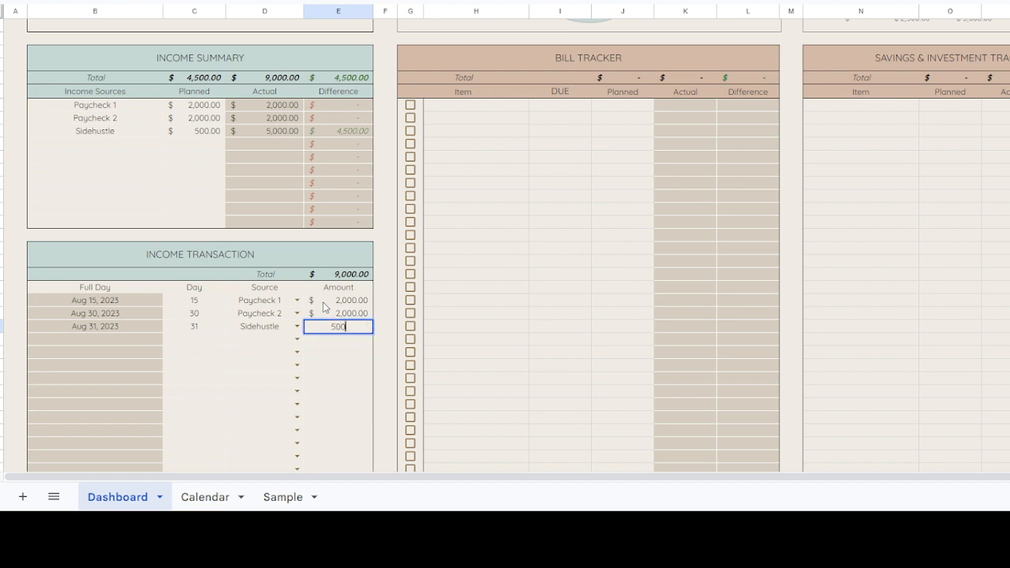
key("Return")
Step: Examine the planned and actual income in the Cash Flow Summary and the Income Breakdown pie chart below the transactions
scroll(323, 302, "up", 3)
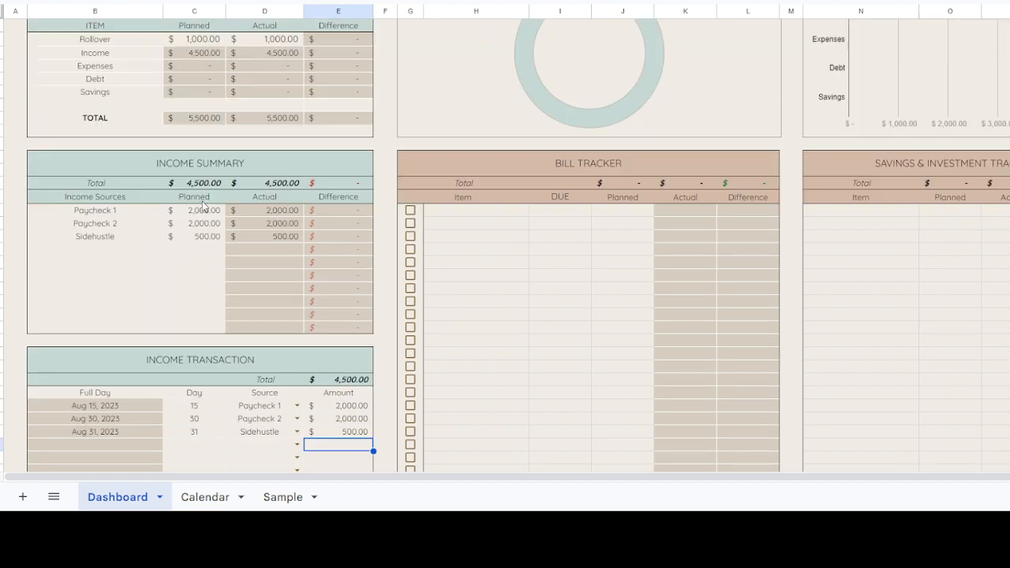
scroll(206, 207, "up", 2)
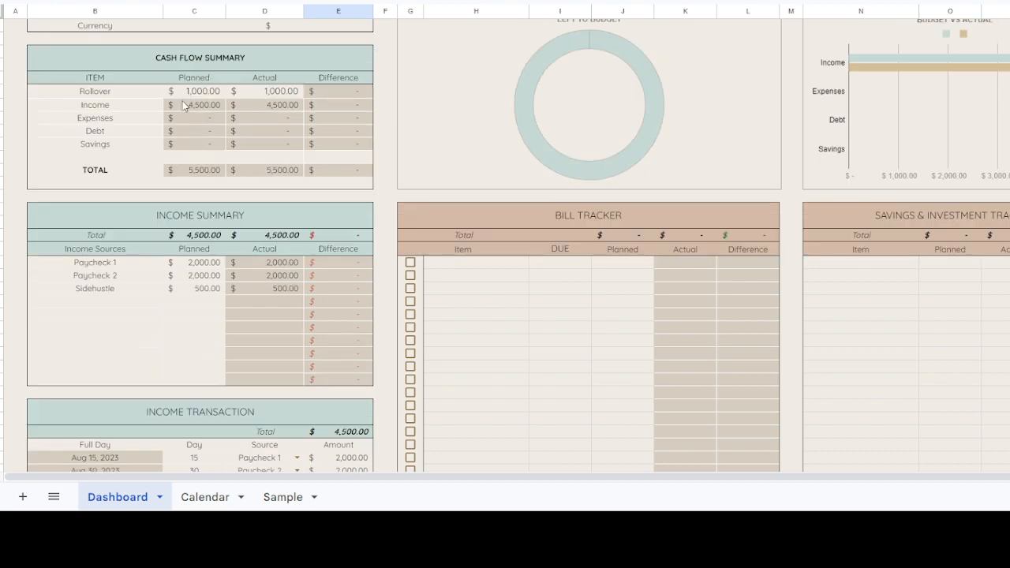
left_click_drag(188, 105, 277, 101)
left_click(279, 195)
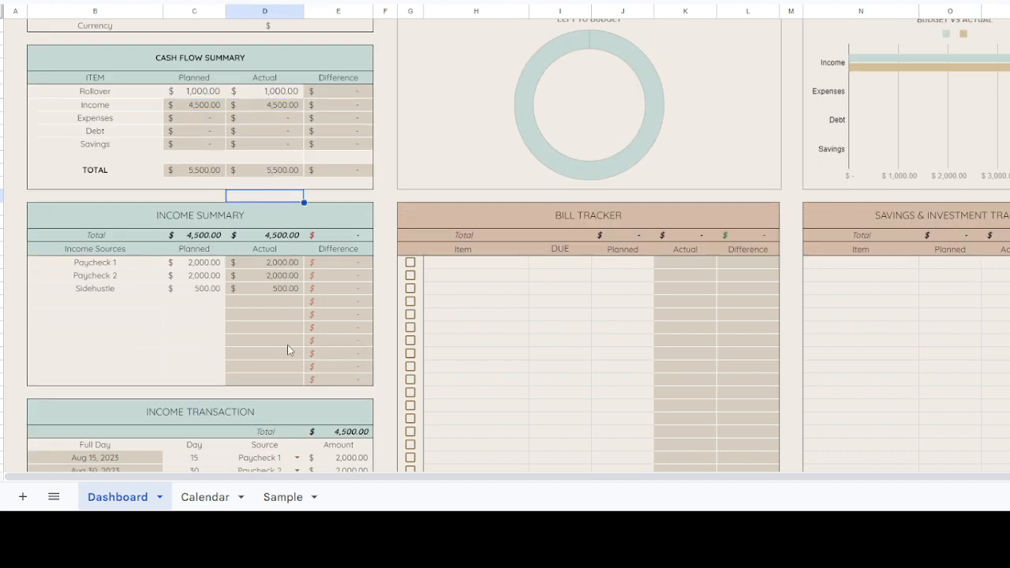
scroll(289, 350, "down", 2)
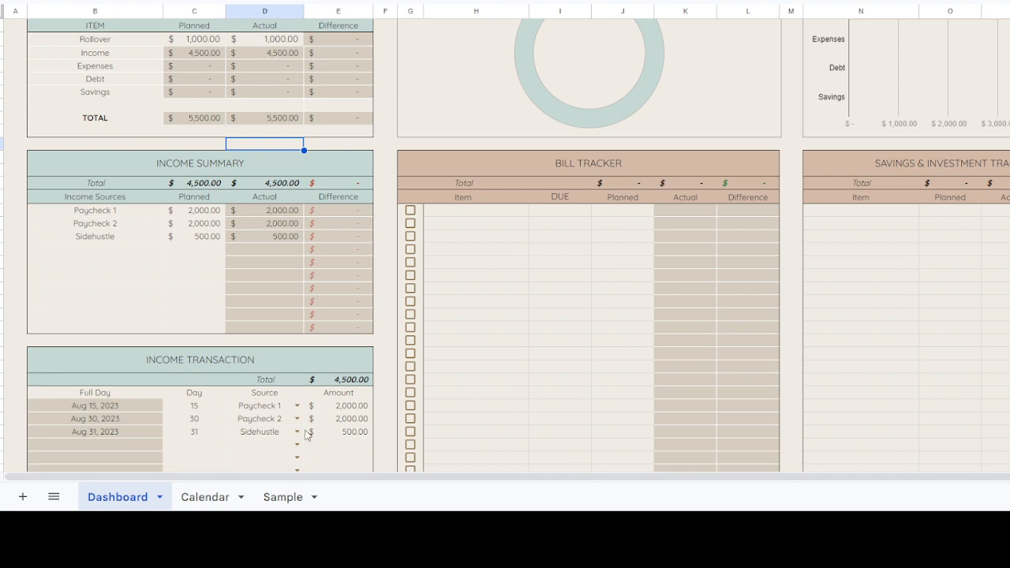
scroll(315, 422, "down", 3)
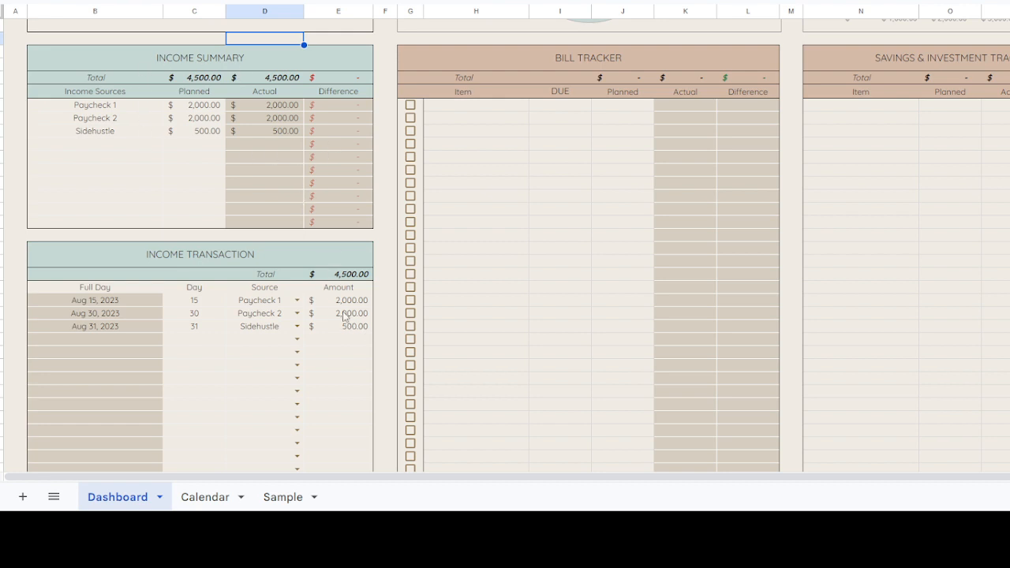
scroll(305, 322, "down", 6)
scroll(234, 316, "down", 1)
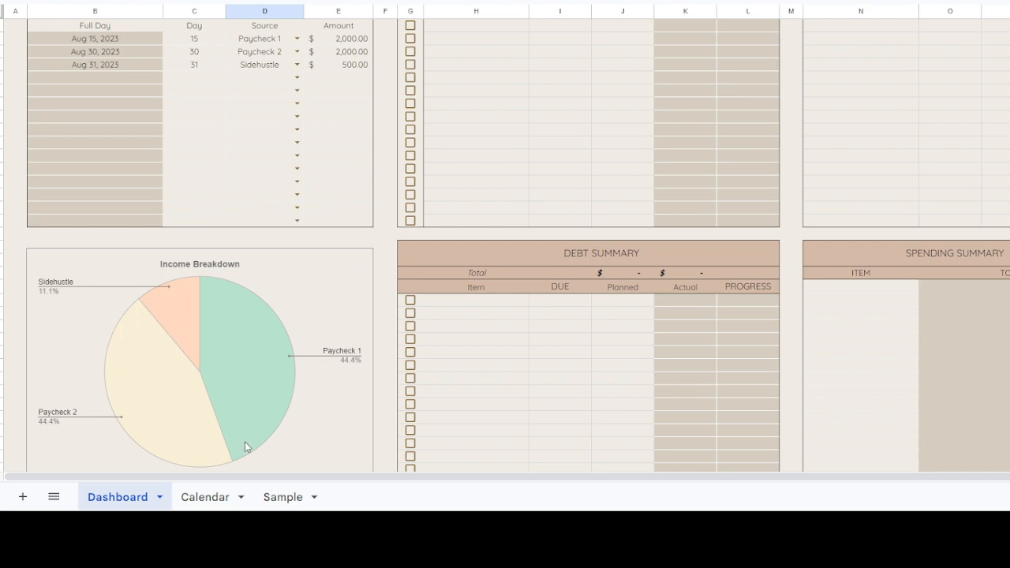
scroll(266, 405, "down", 3)
scroll(232, 282, "up", 1)
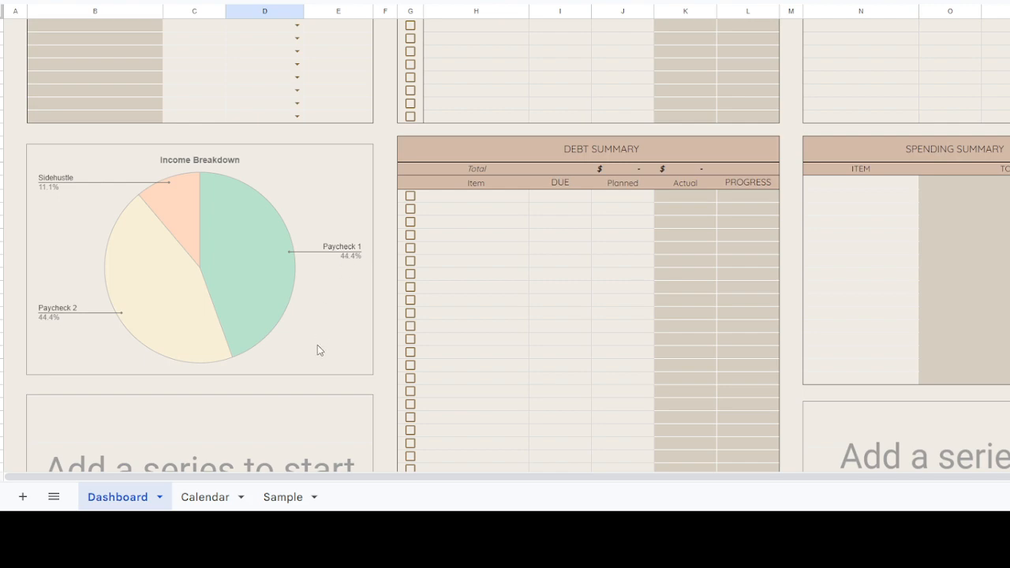
scroll(316, 371, "down", 3)
scroll(330, 352, "up", 2)
scroll(330, 351, "up", 10)
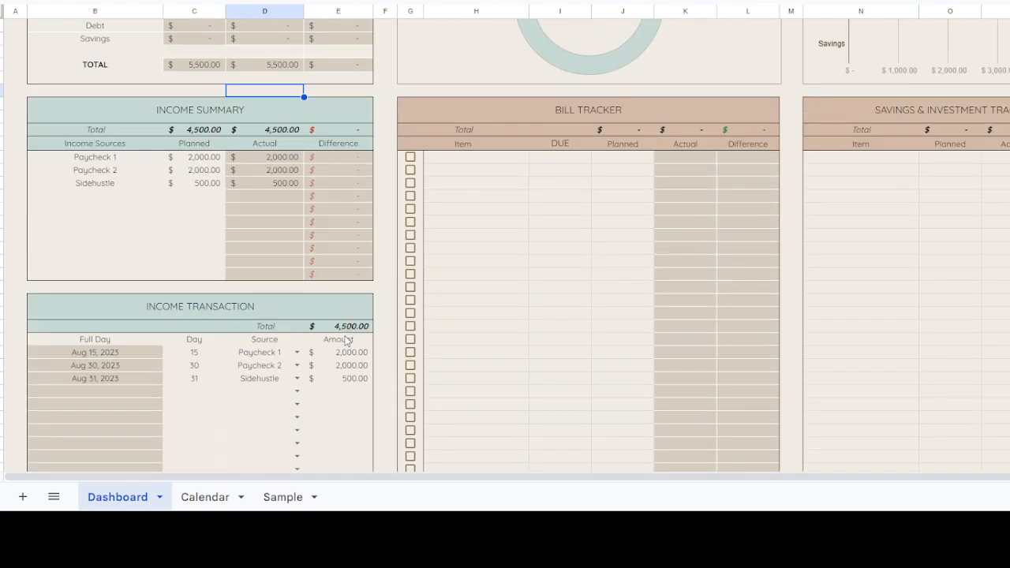
scroll(813, 390, "down", 3)
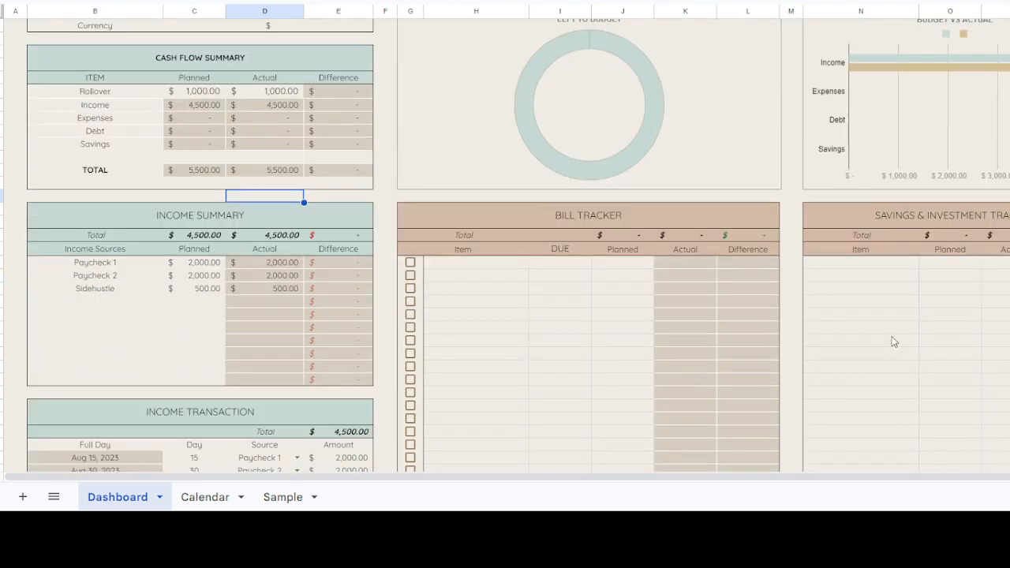
Step: Enter Savings 1 as the first item of the Savings & Investment table
left_click(898, 263)
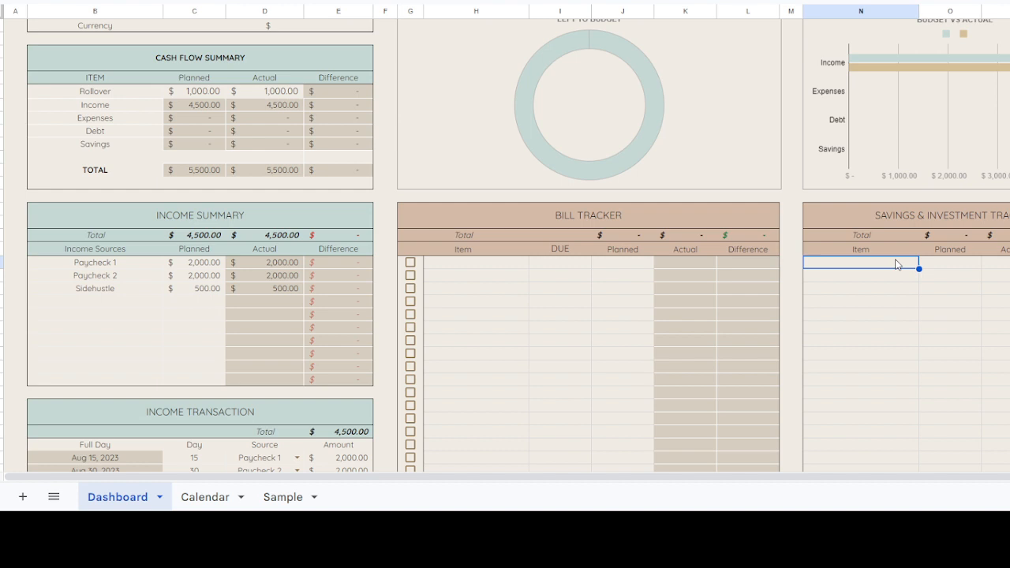
type("Savings 1")
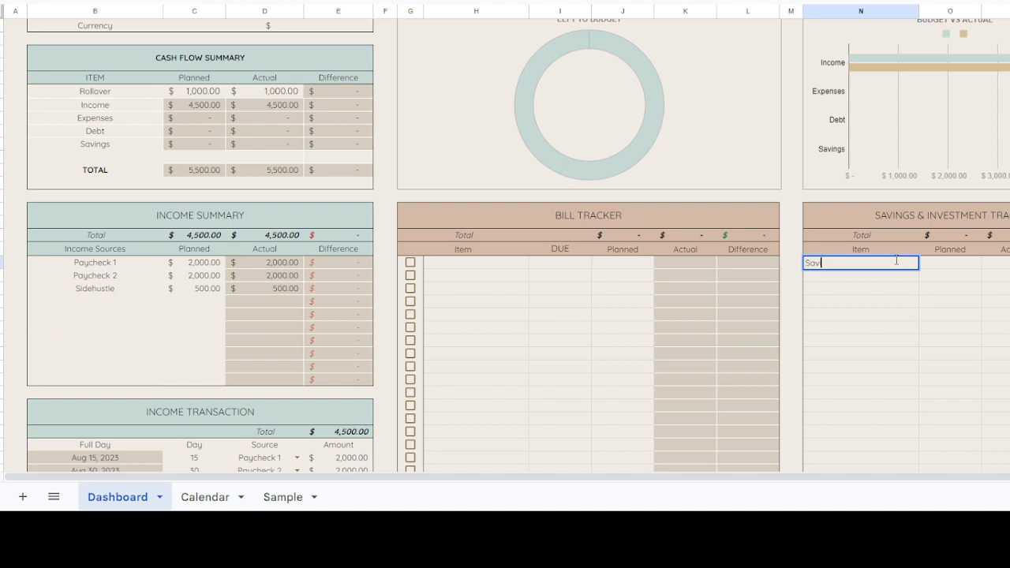
key("Return")
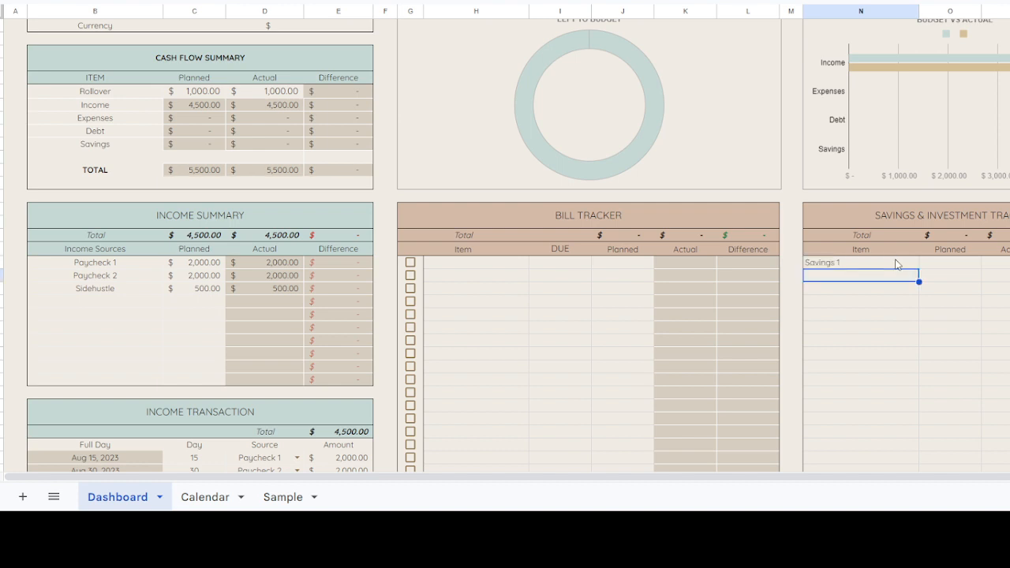
Step: Add Travel Fund and Gadget Fund as the second and third items of the Savings & Investment table
type("Travel")
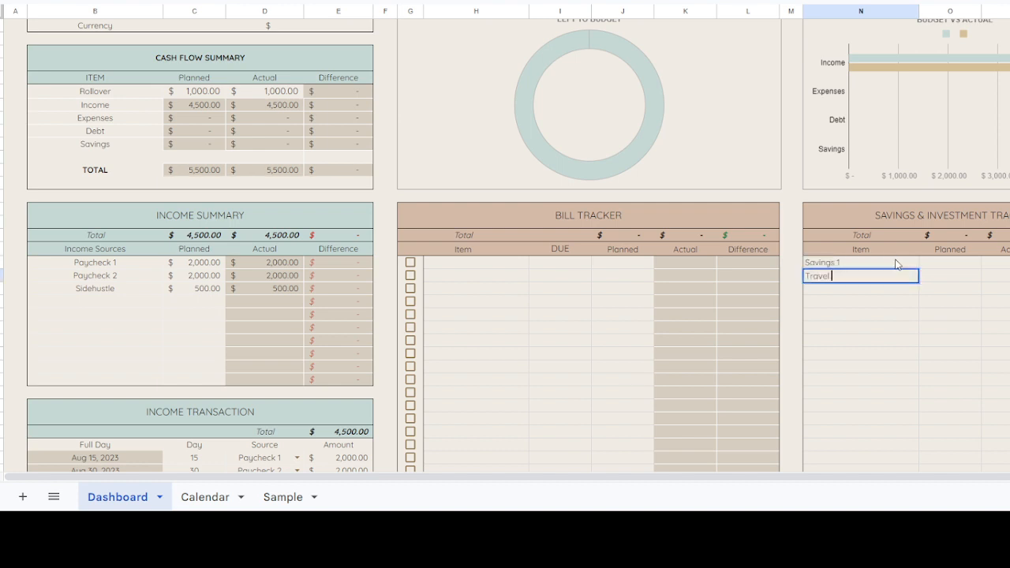
type(" Fund")
key("Return")
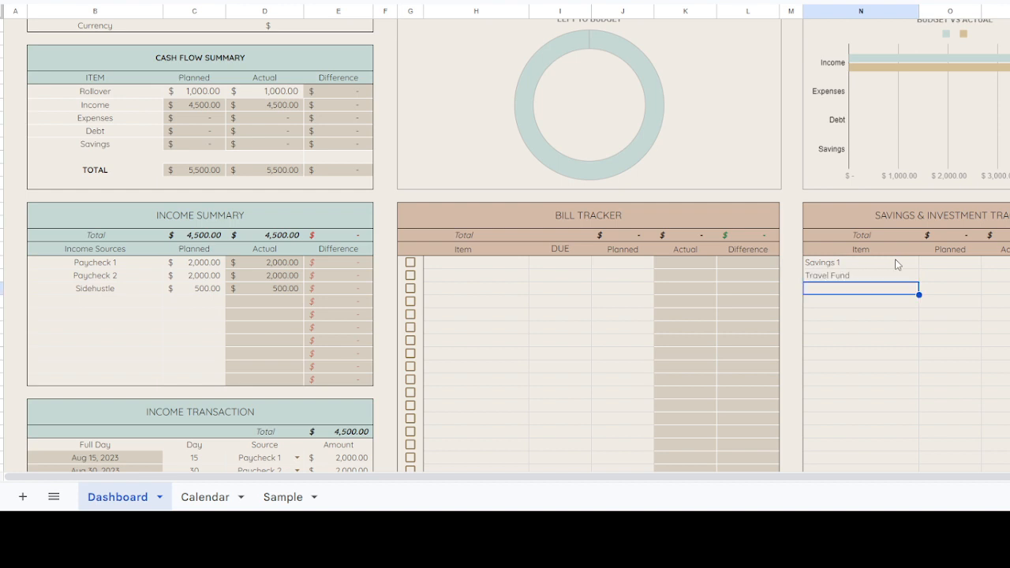
type("Gadget")
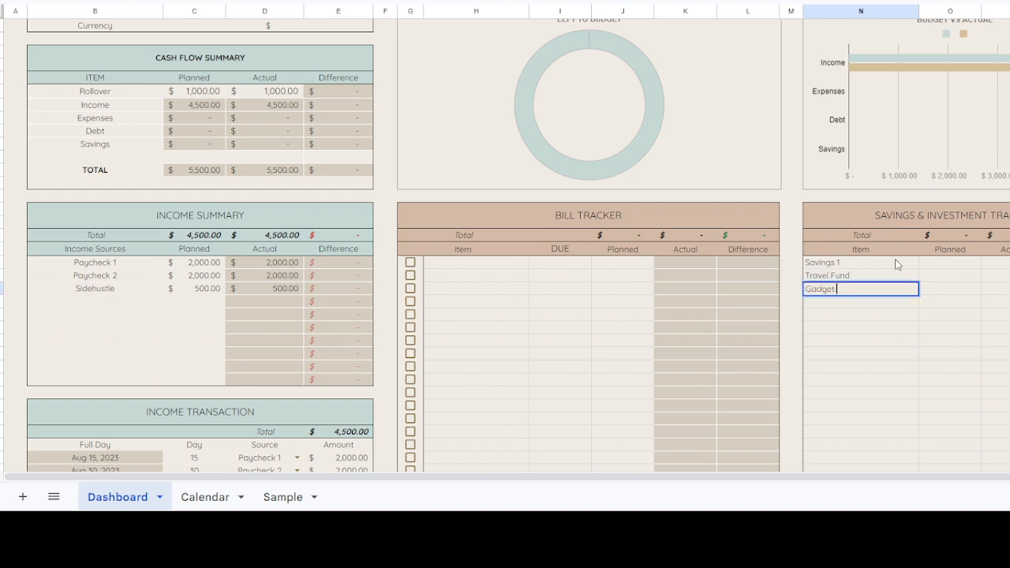
type(" Fund")
key("Return")
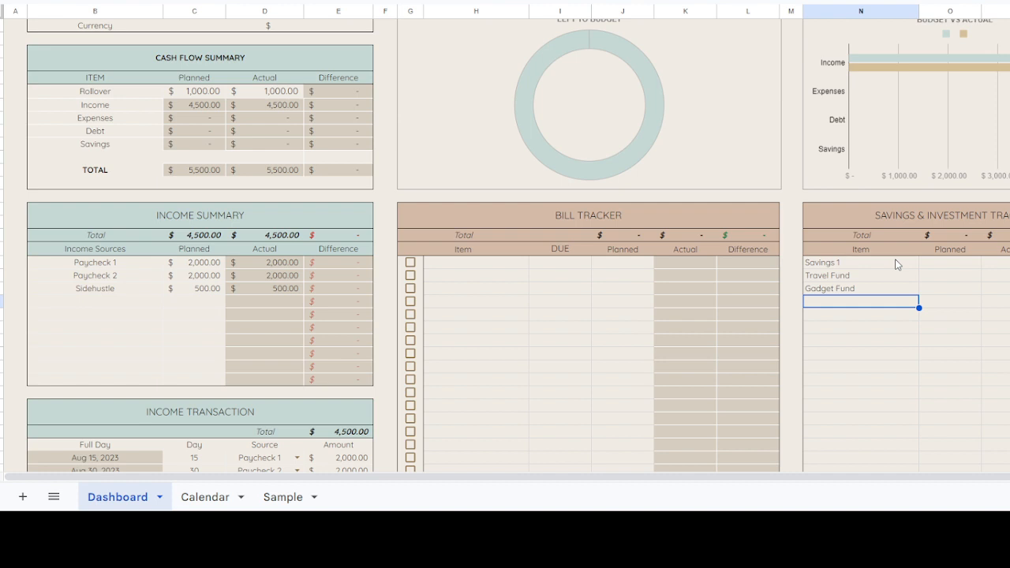
Step: Enter 100 as the planned amount for Savings 1, Travel Fund and Gadget Fund
left_click(931, 263)
type("1000")
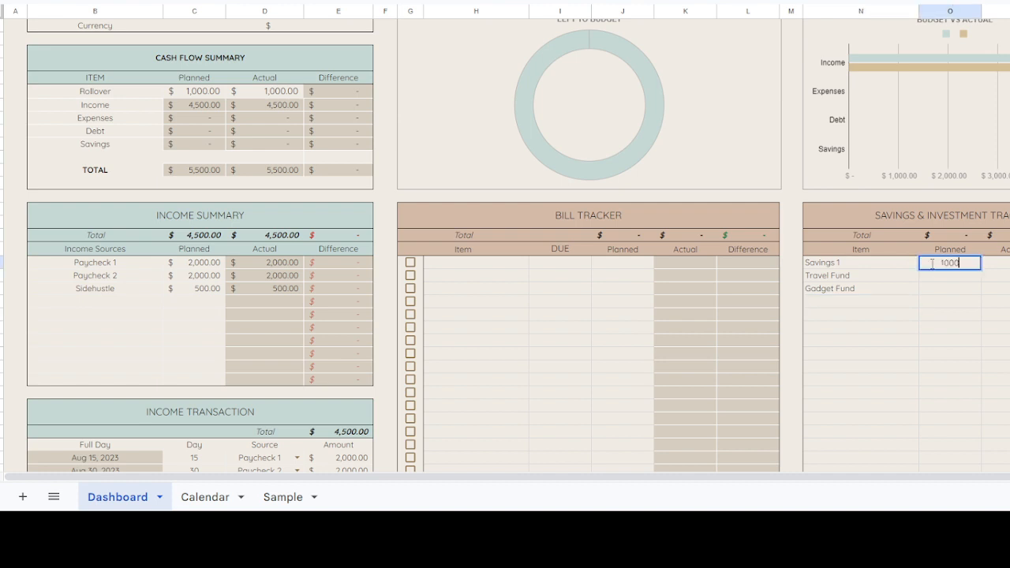
key("BackSpace")
key("Return")
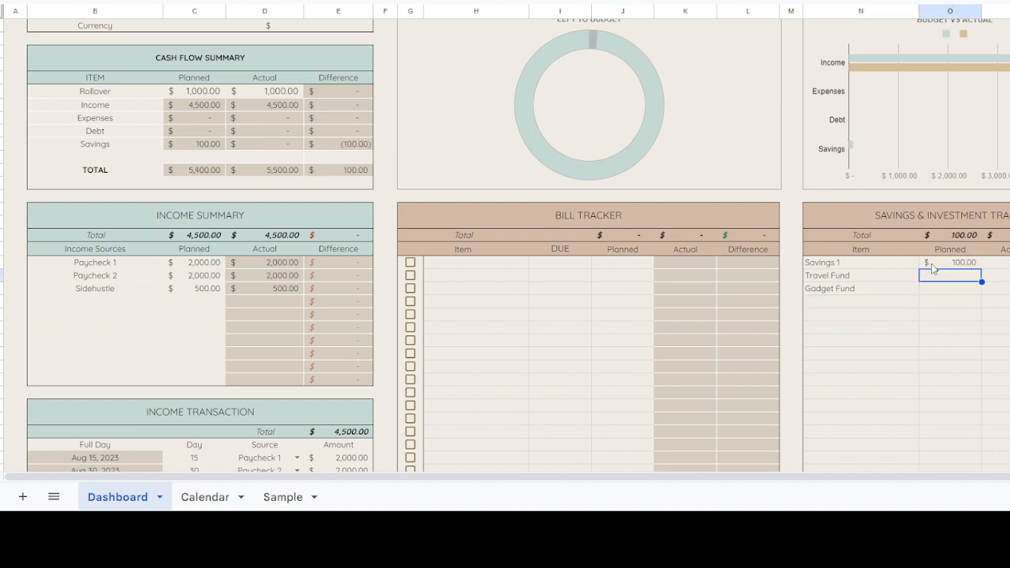
type("100")
key("Return")
type("100")
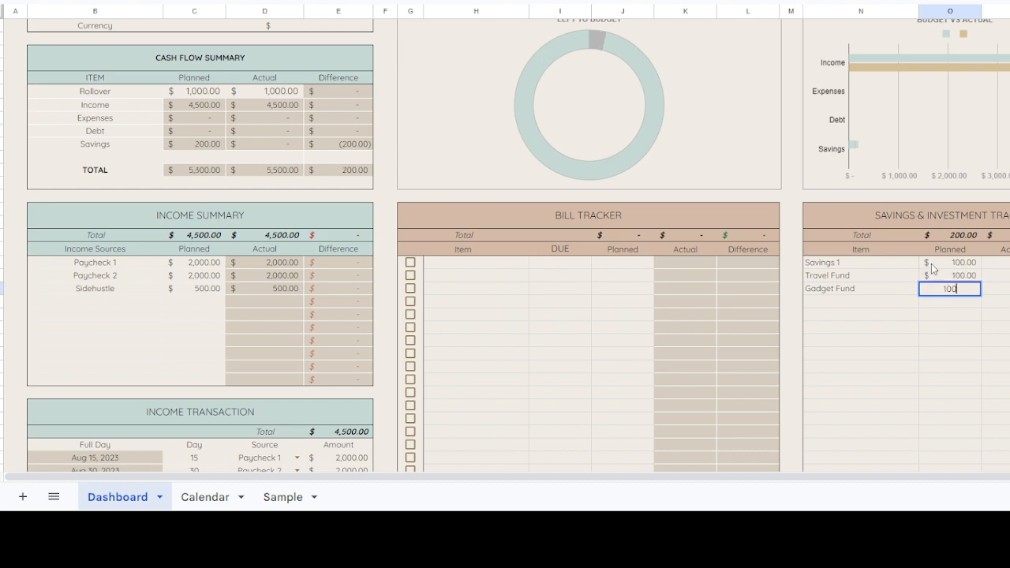
key("Return")
Step: Enter 100 as the actual amount for Savings 1, Travel Fund and Gadget Fund
left_click(998, 263)
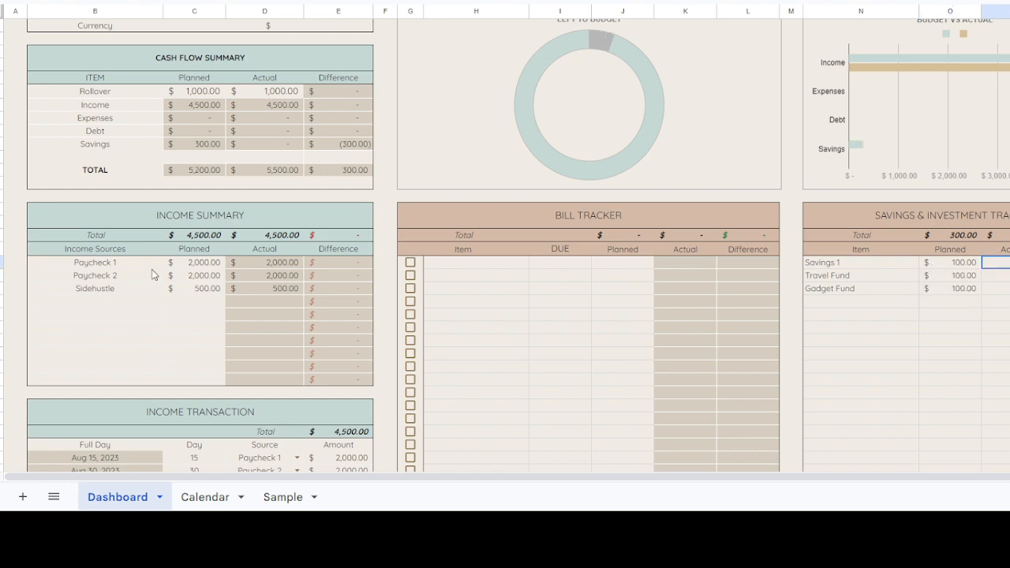
scroll(154, 272, "up", 1)
scroll(178, 214, "down", 5)
scroll(265, 268, "up", 3)
type("100")
key("Return")
type("10")
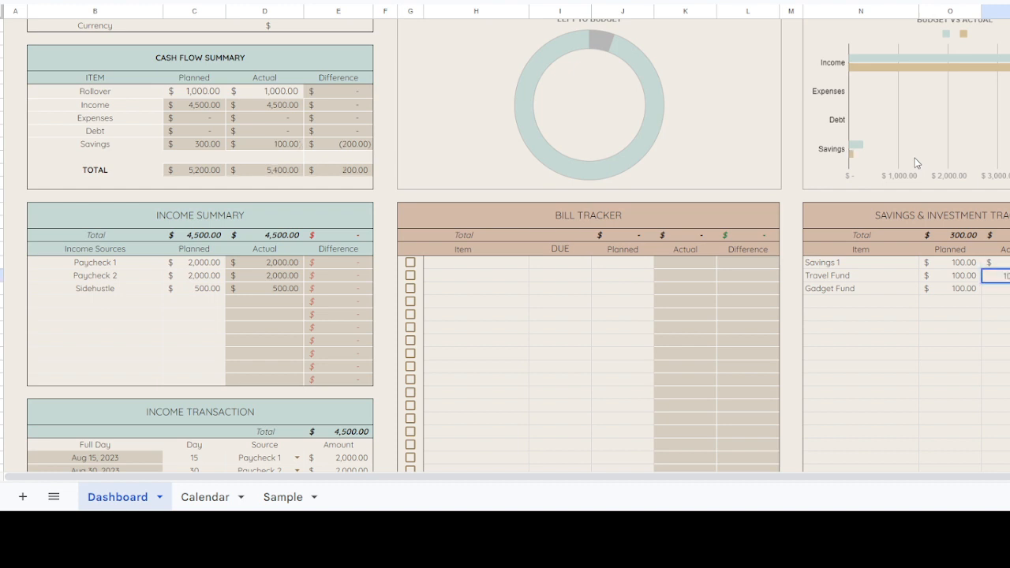
type("0")
key("Return")
type("100")
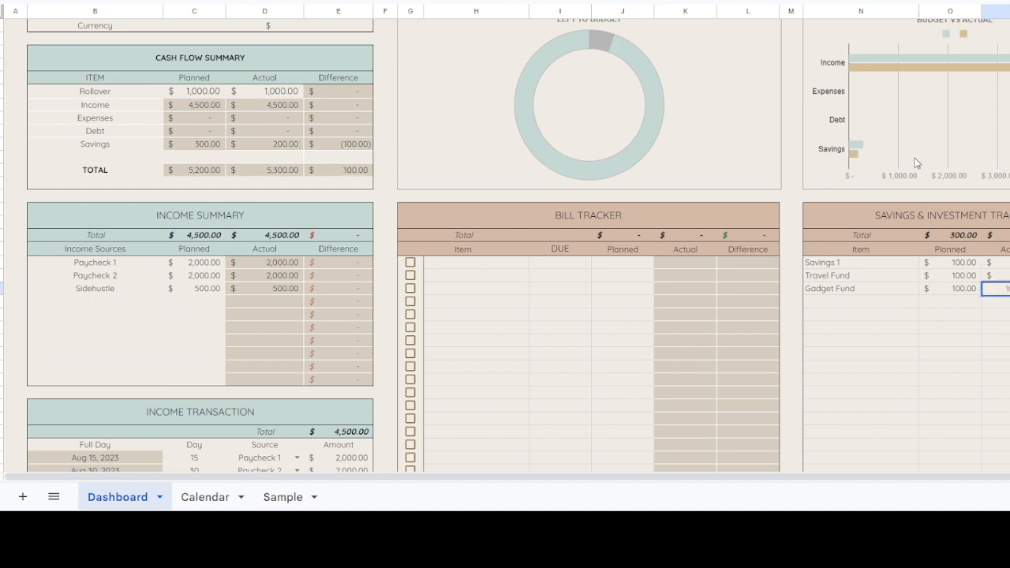
key("Return")
Step: Examine the savings figures in the Cash Flow Summary, the Left to Budget and Budget vs Actual charts, and the empty Bill Tracker
scroll(969, 149, "up", 2)
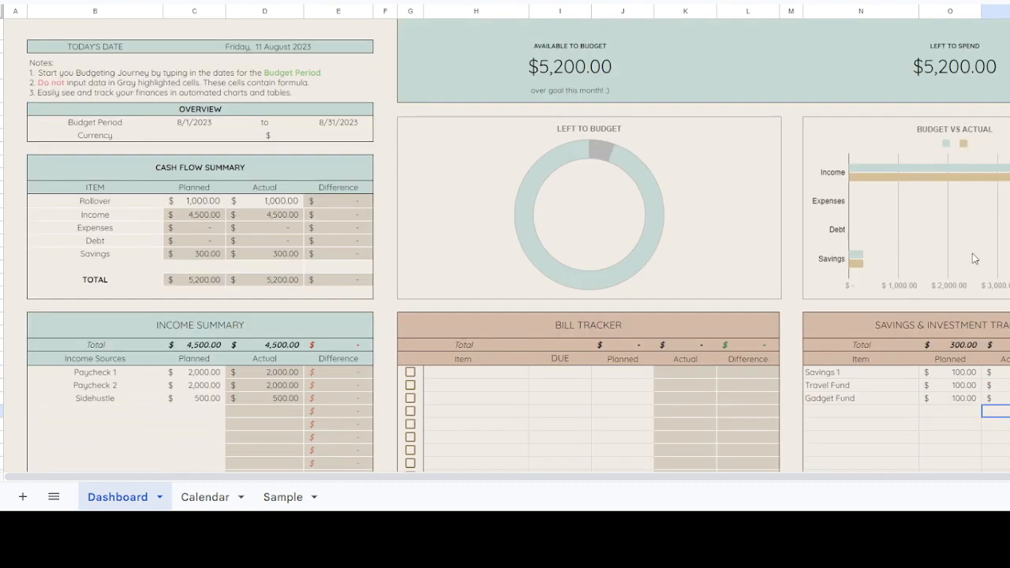
scroll(942, 269, "down", 2)
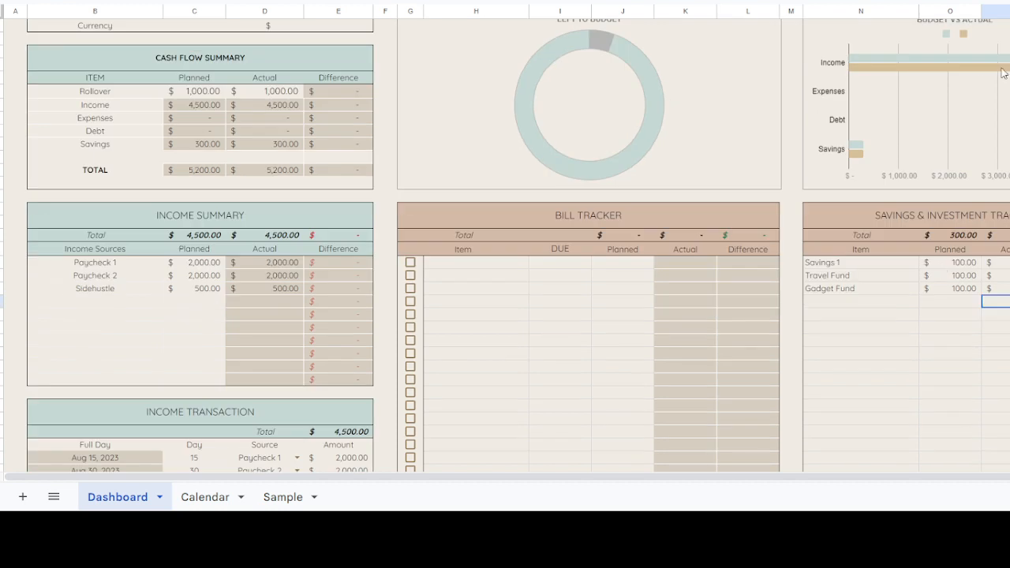
scroll(979, 87, "up", 1)
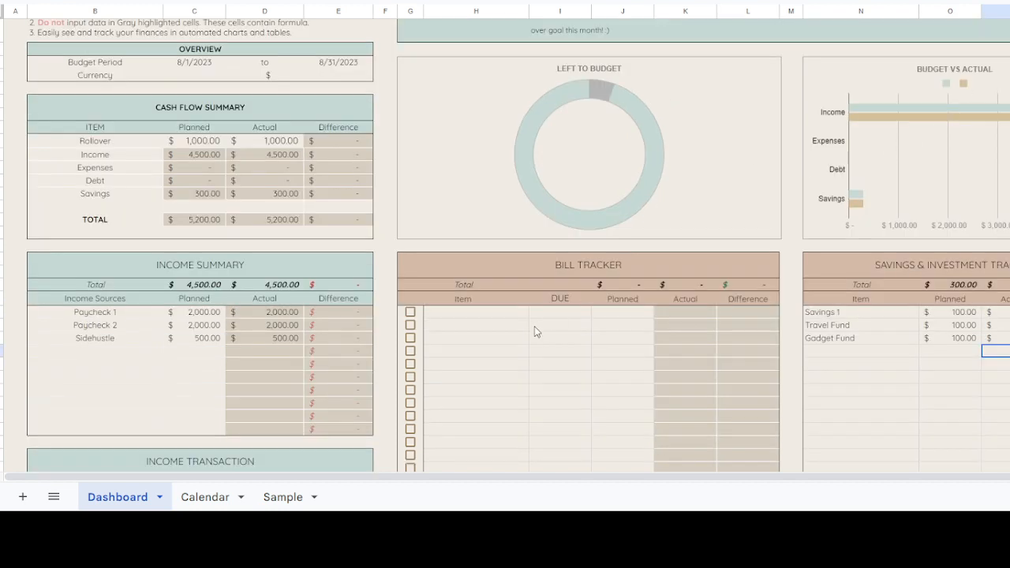
scroll(659, 249, "down", 5)
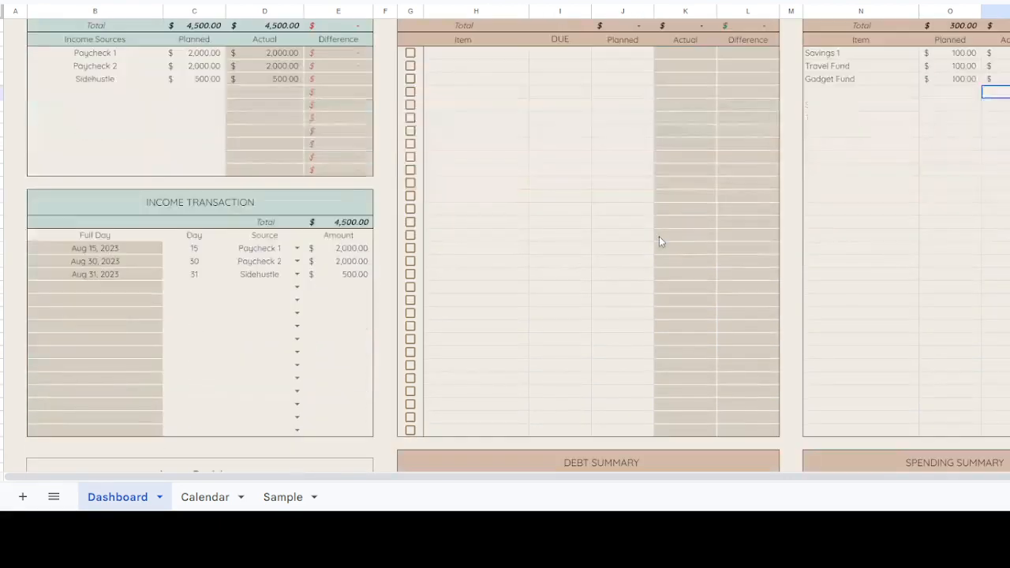
scroll(659, 236, "down", 3)
scroll(659, 236, "up", 10)
scroll(659, 234, "down", 4)
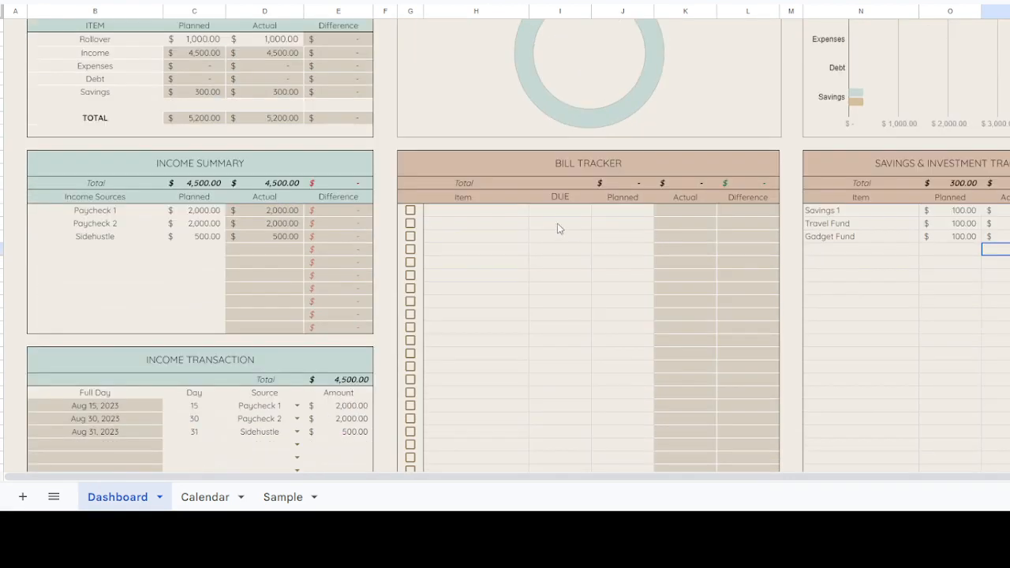
Step: Look over the empty Item, Due and Planned columns of the Bill Tracker
left_click(502, 213)
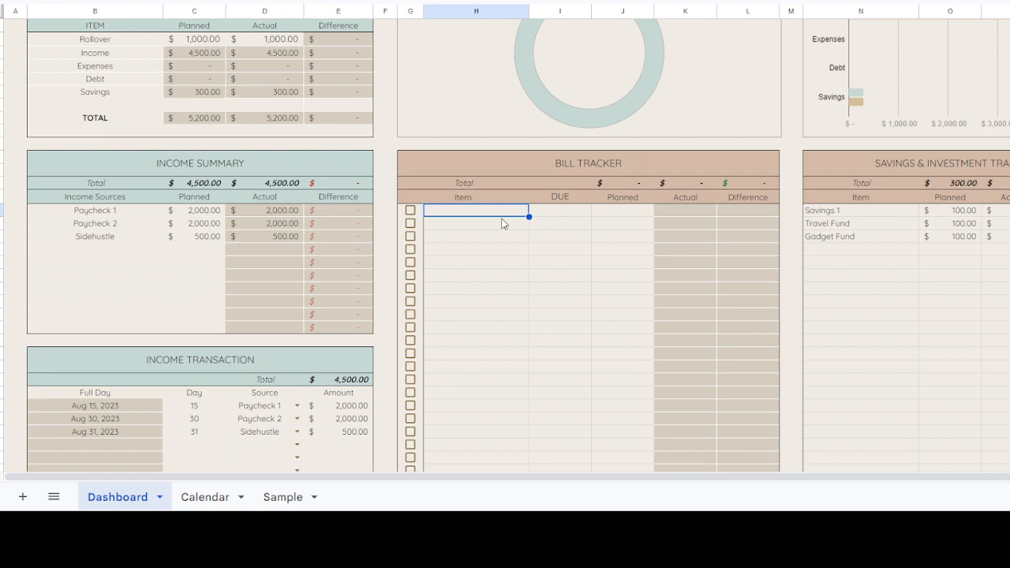
left_click_drag(504, 224, 546, 248)
left_click(571, 209)
left_click(602, 228)
left_click(575, 209)
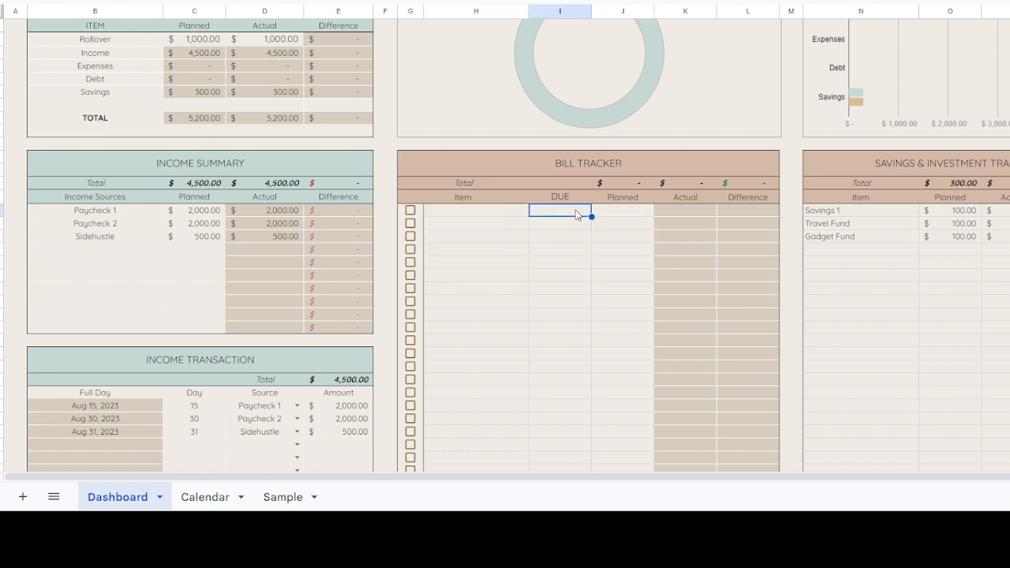
left_click(564, 263)
left_click_drag(582, 213, 582, 298)
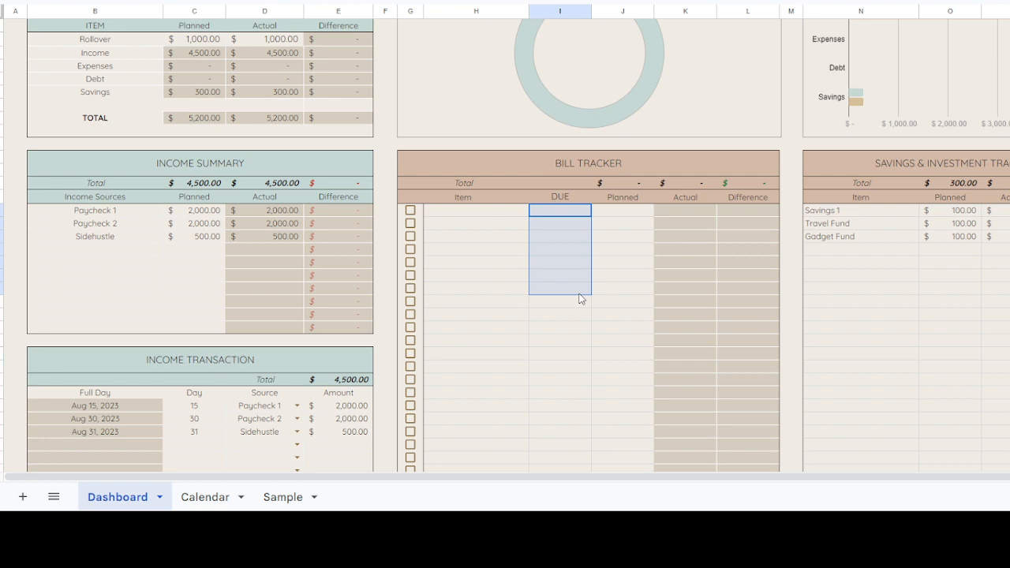
left_click(585, 216)
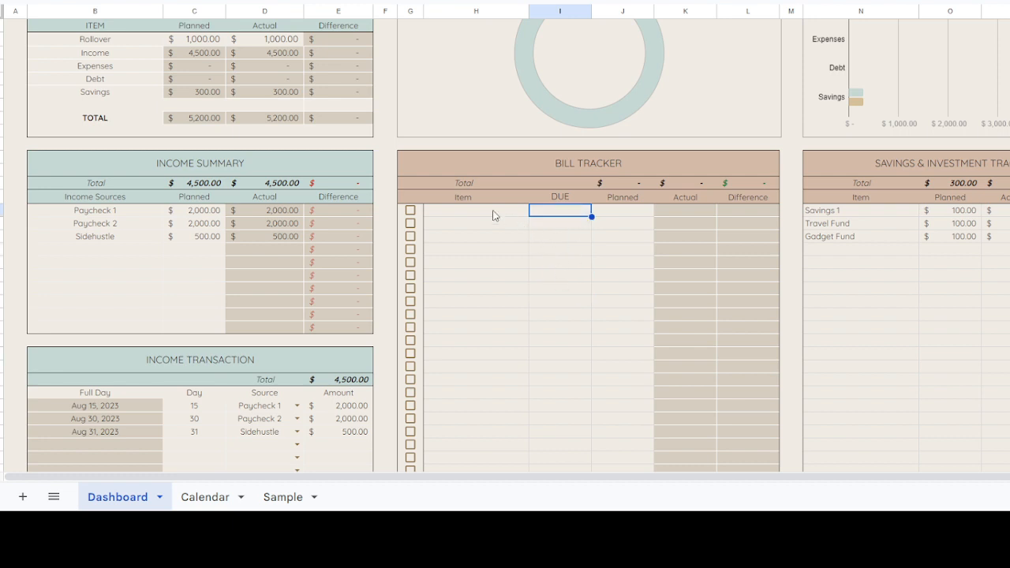
Step: Copy the six bills with their due dates and planned amounts from the Sample sheet into the Dashboard's Bill Tracker, starting at its first row
left_click(289, 496)
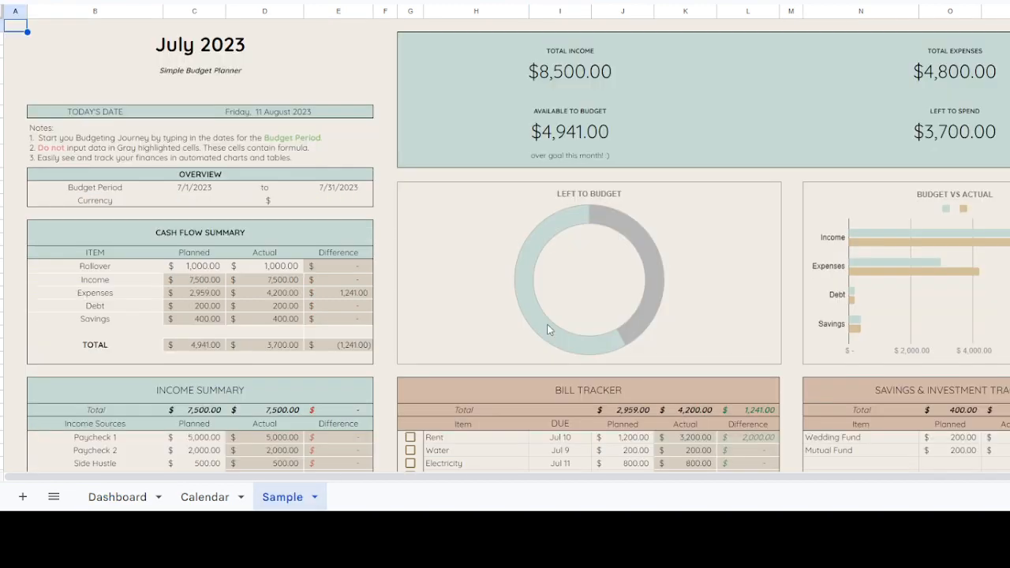
scroll(550, 330, "down", 3)
left_click_drag(490, 316, 618, 386)
key("ctrl+c")
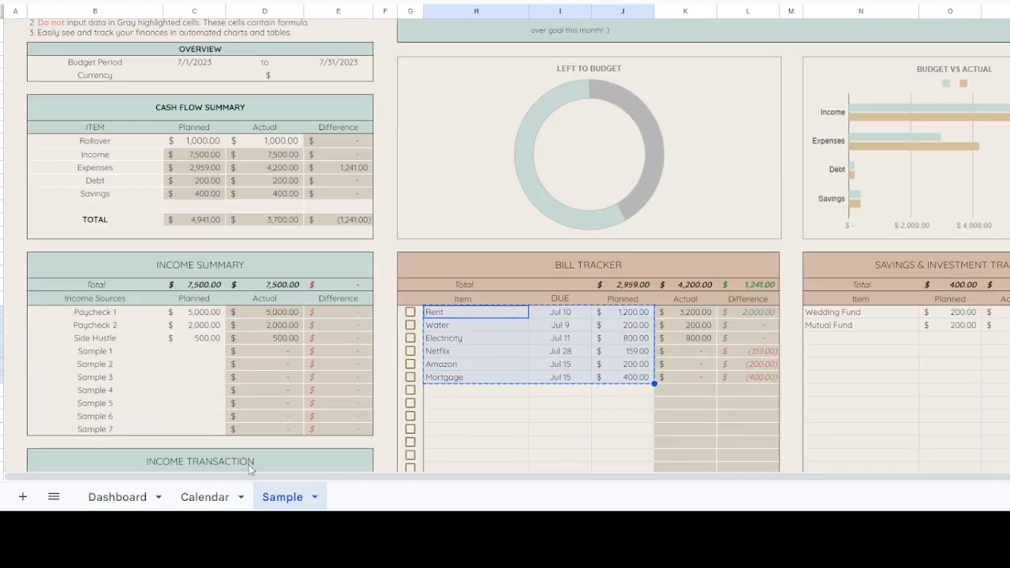
left_click(117, 499)
left_click(467, 202)
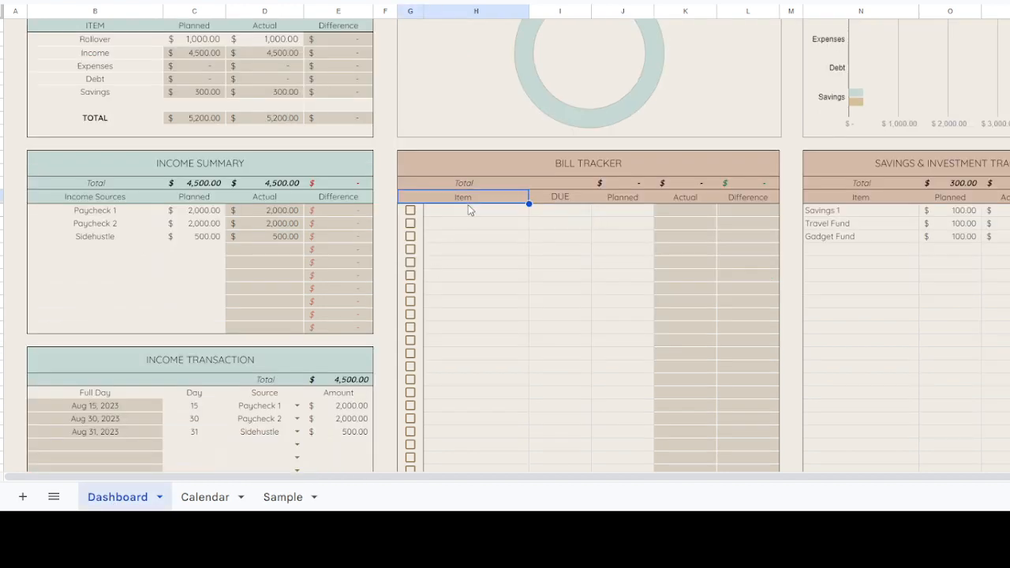
left_click(468, 211)
key("ctrl+v")
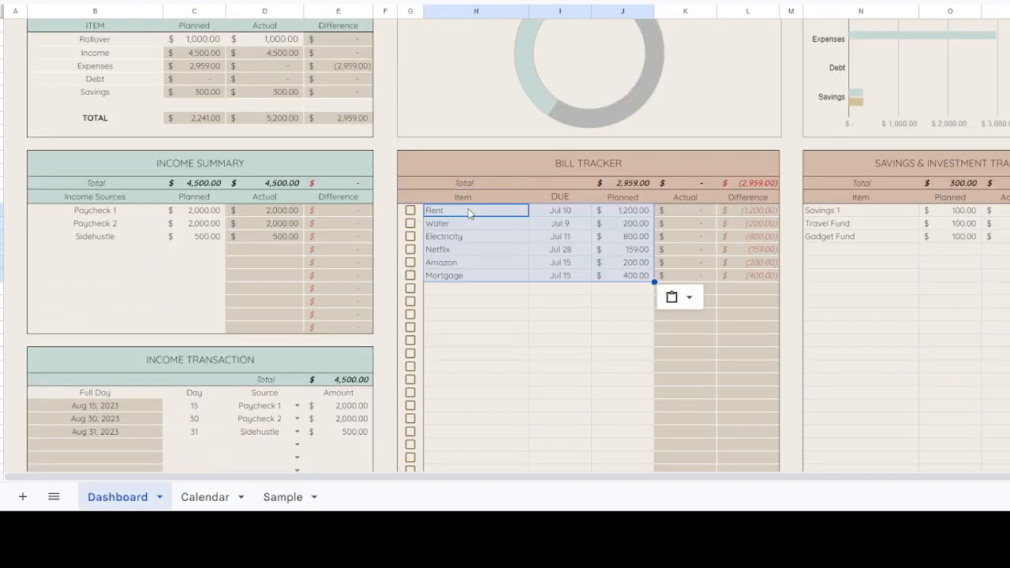
Step: Set the planned amount of the Netflix bill to 5
left_click(506, 236)
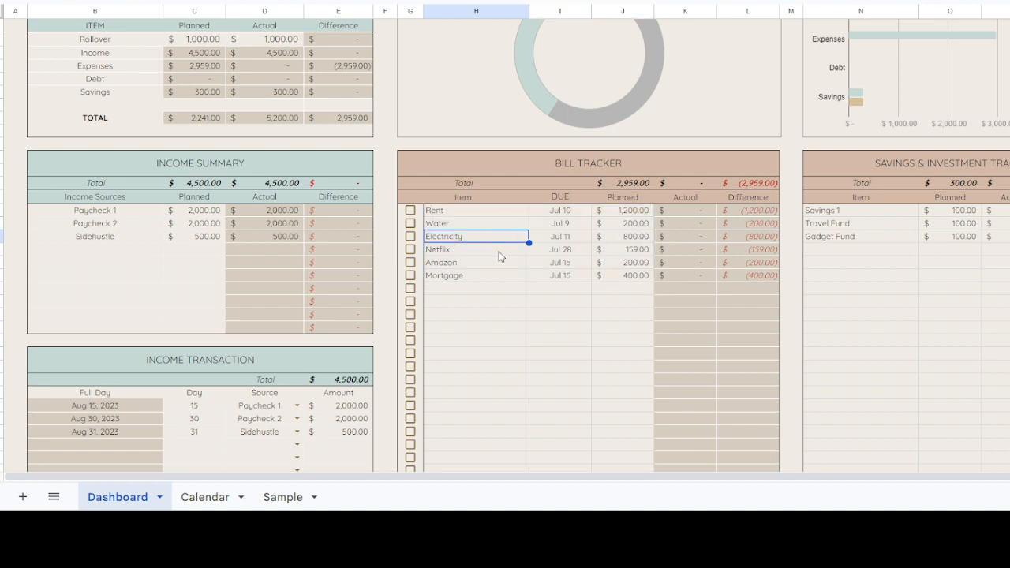
left_click(642, 253)
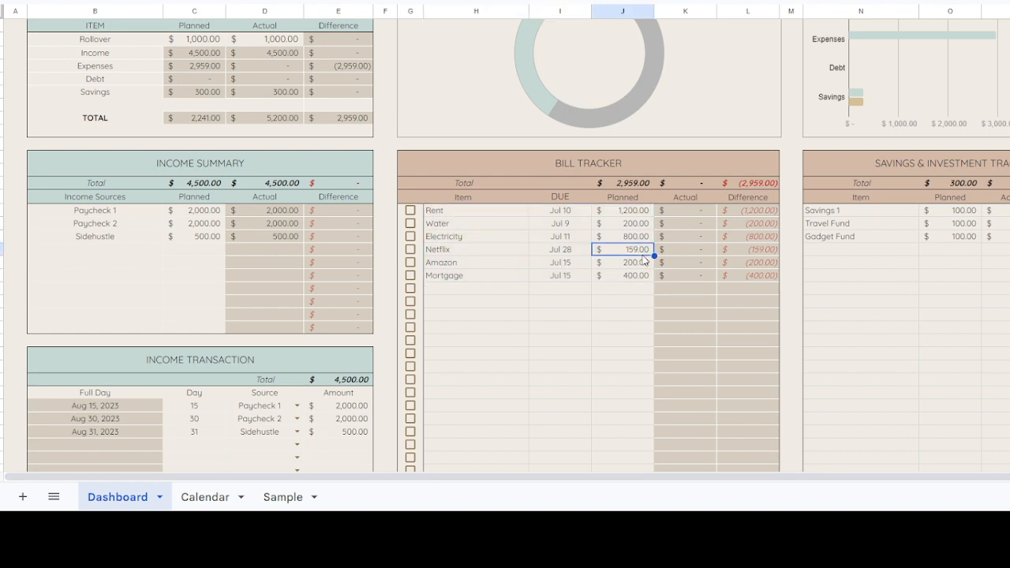
type("5")
key("Return")
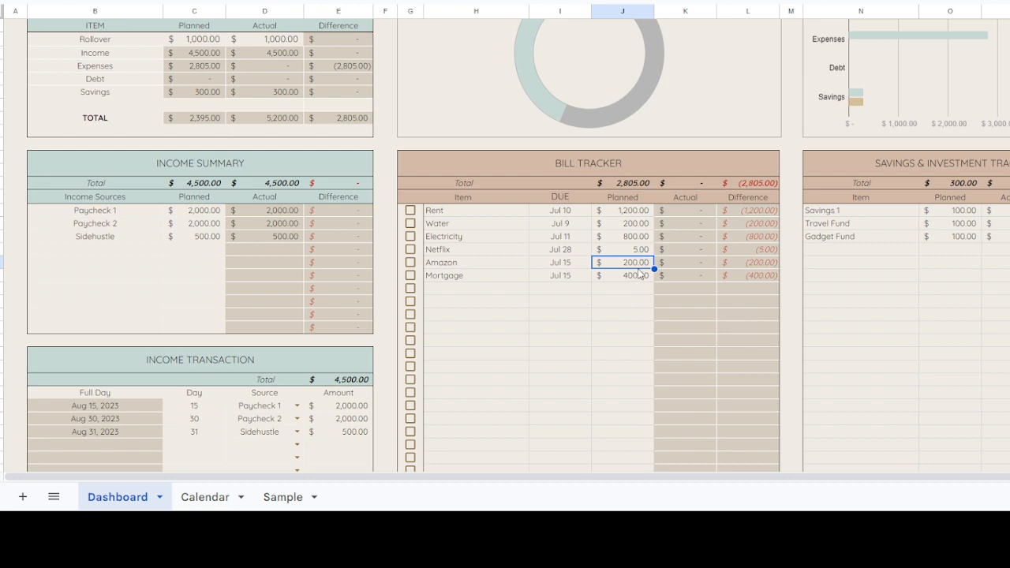
Step: Set the planned amount of the Electricity bill to 100
left_click(636, 237)
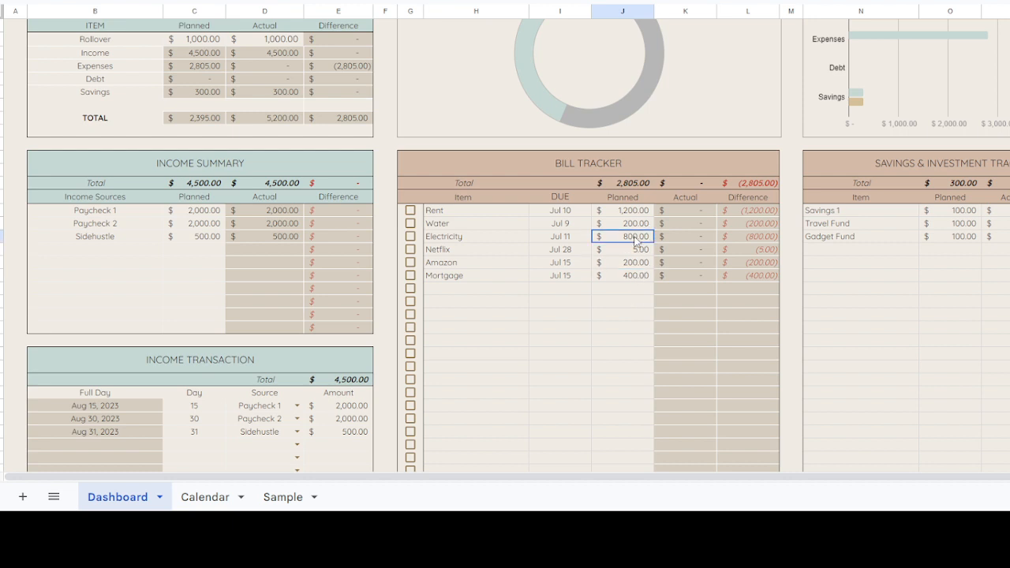
type("300")
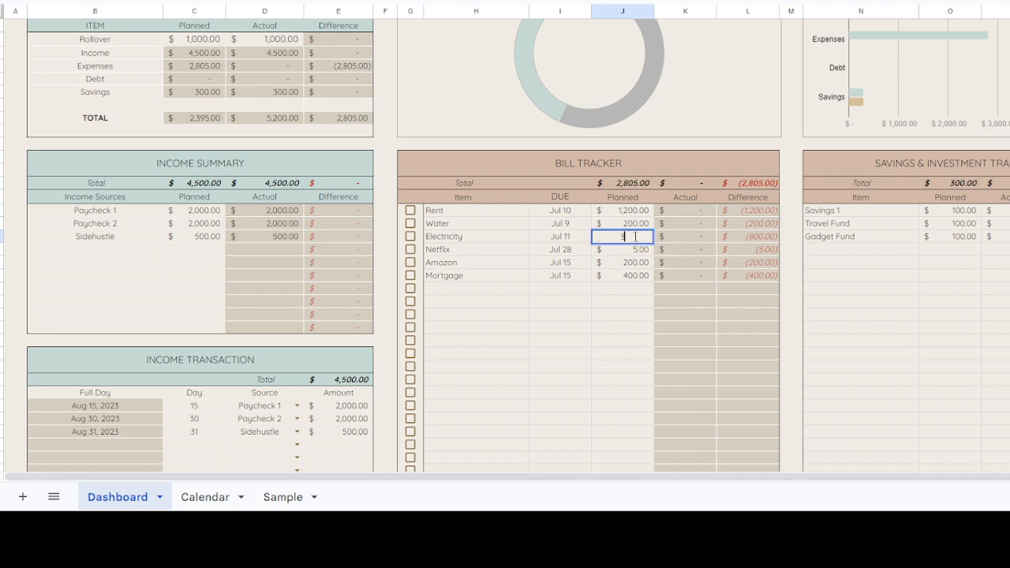
key("BackSpace")
key("BackSpace")
key("BackSpace")
type("100")
key("Return")
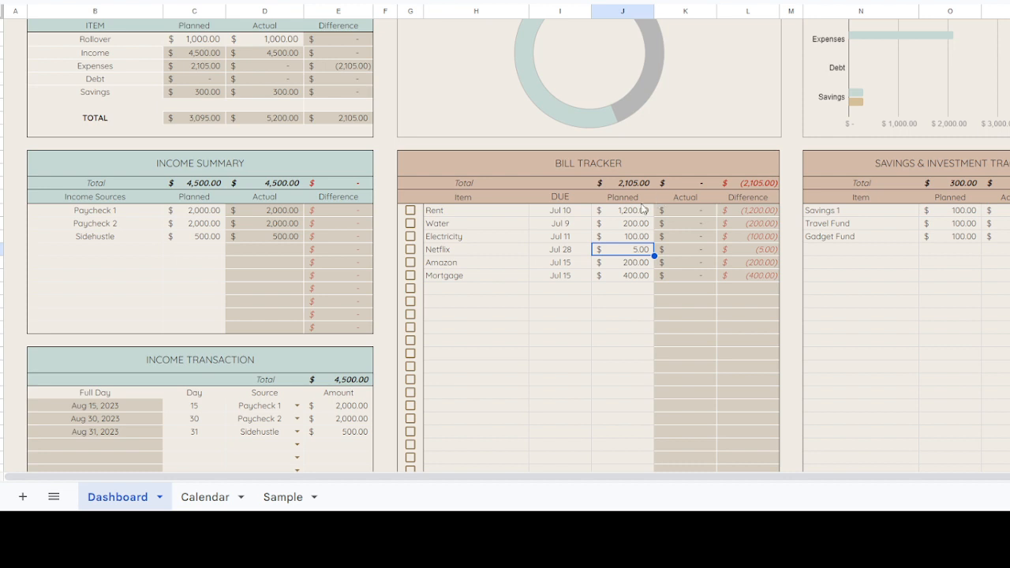
Step: Clear the Mortgage bill's item, due date and planned amount from the Bill Tracker
left_click_drag(521, 266, 558, 278)
key("Delete")
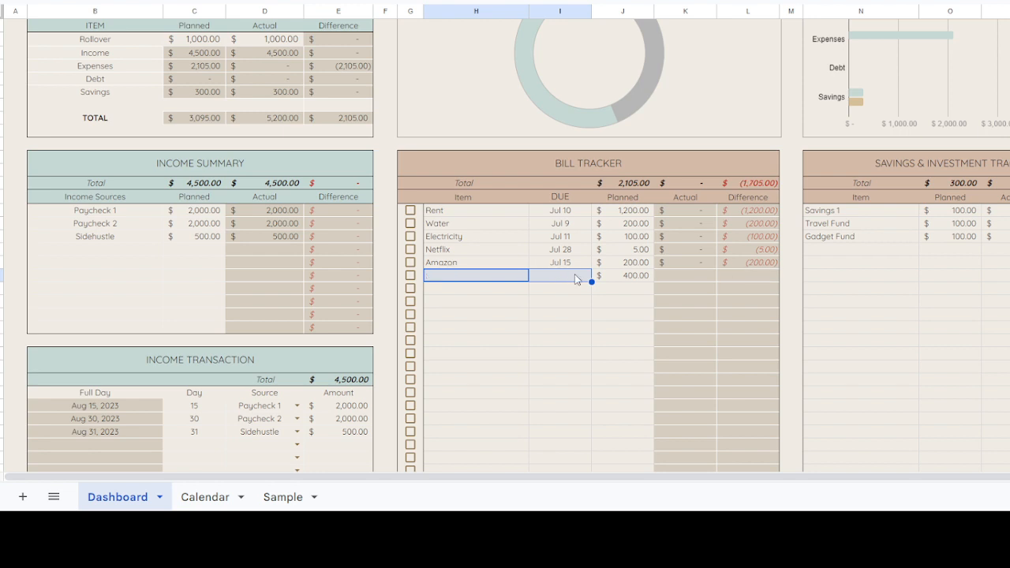
left_click(613, 278)
key("Delete")
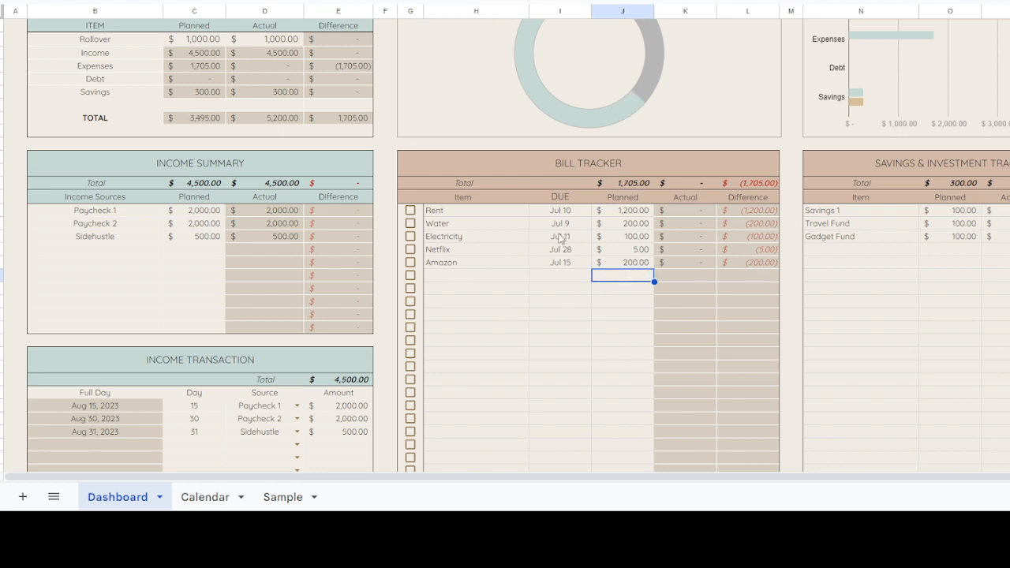
Step: Enter Credit Card 1 as the first item in the Debt Summary
scroll(580, 210, "down", 2)
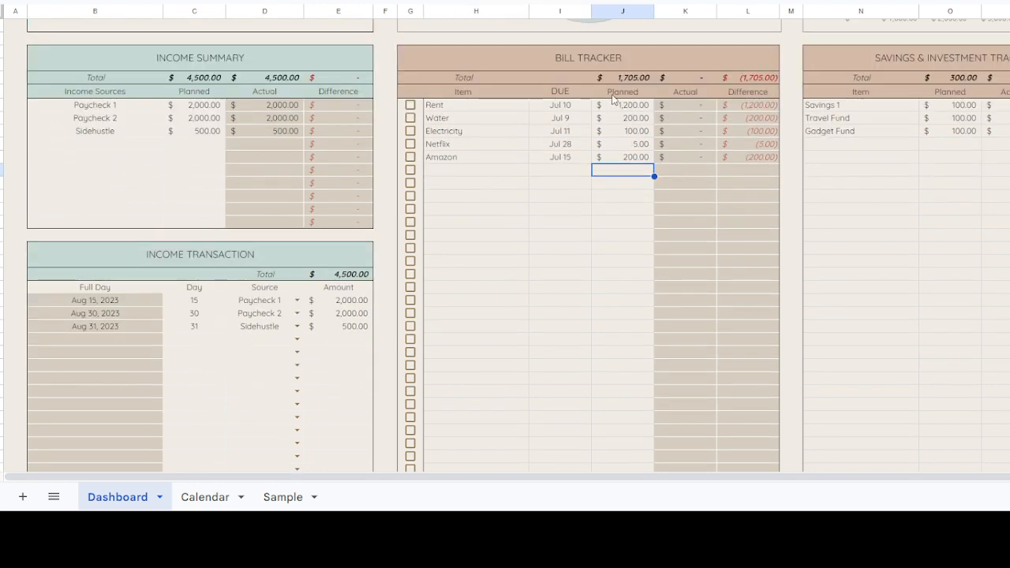
scroll(598, 216, "down", 5)
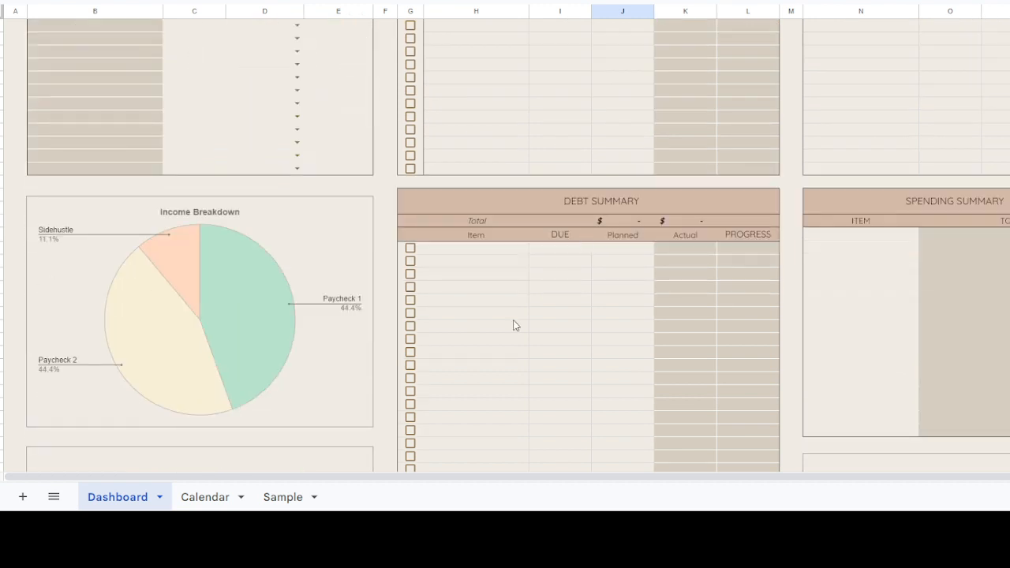
left_click(510, 250)
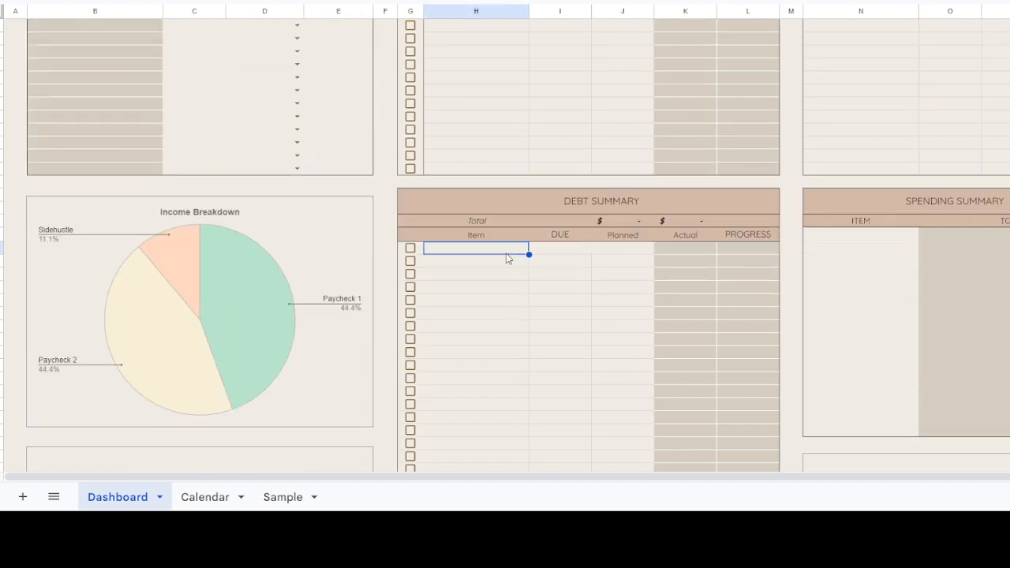
type("Crde")
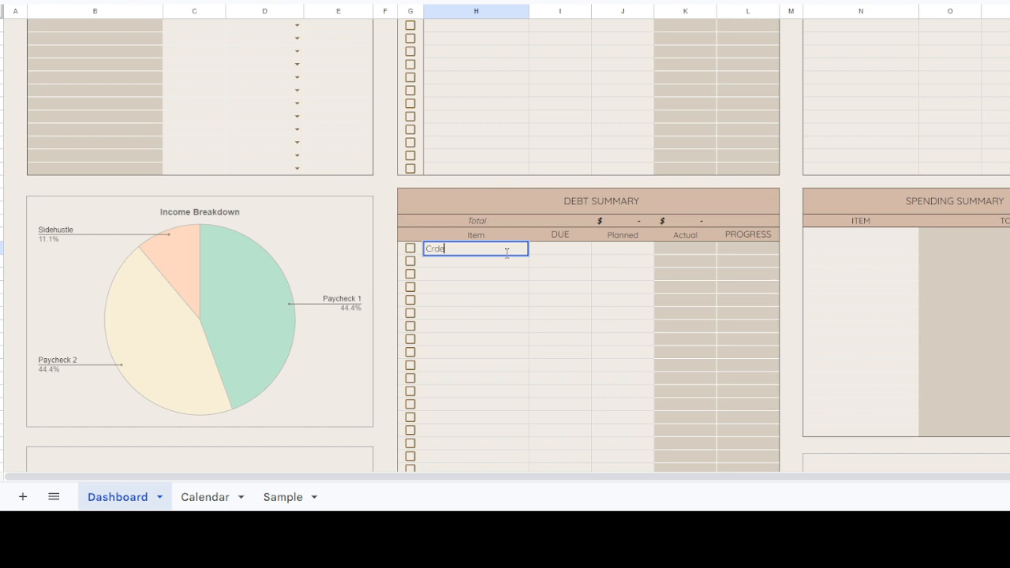
key("BackSpace")
key("BackSpace")
key("BackSpace")
type("redit Crad")
key("Return")
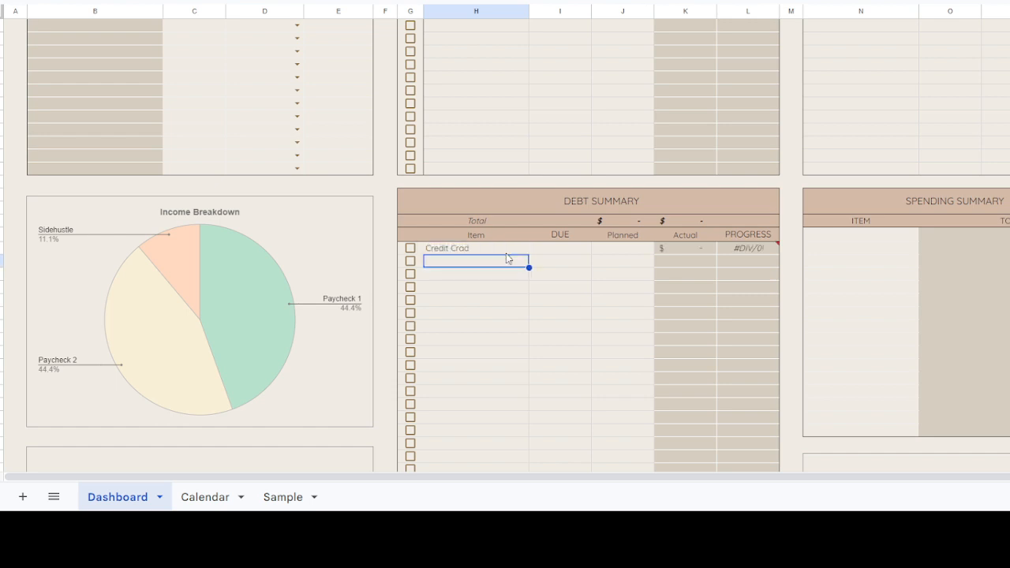
left_click(507, 251)
type("Cred")
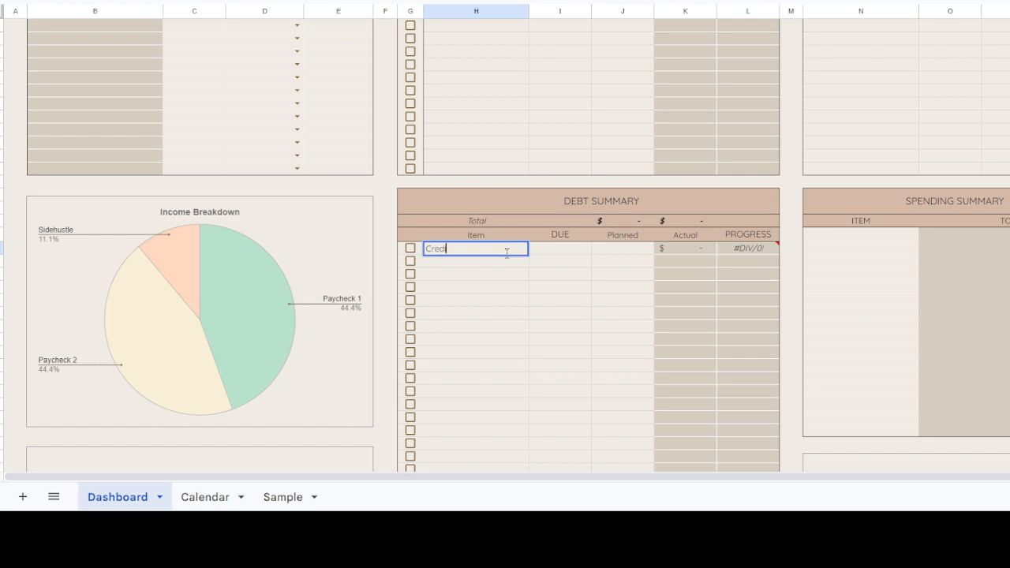
type("it Card 2")
key("BackSpace")
type("1")
key("Return")
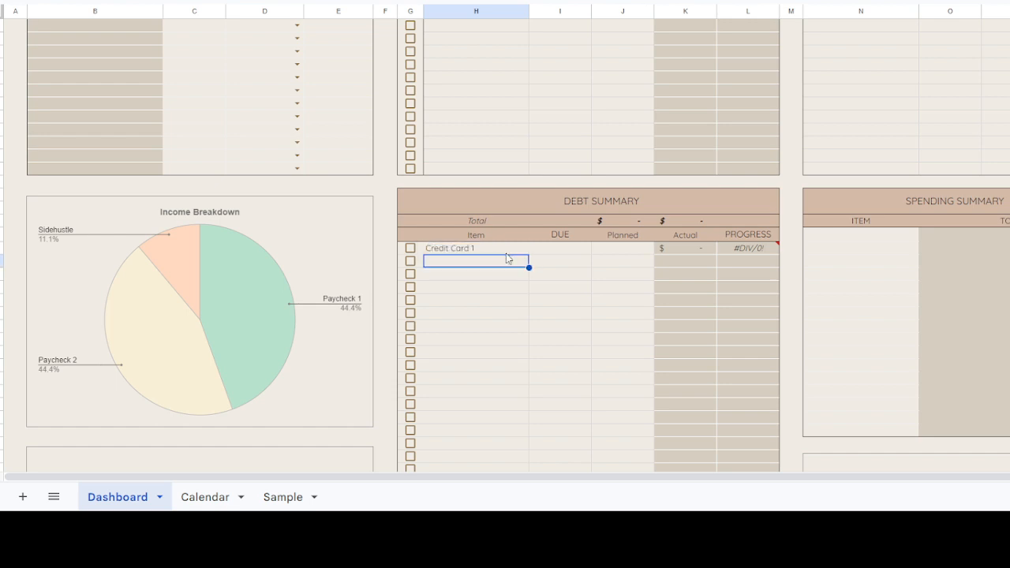
Step: Set the Credit Card 1 debt's due date to 8/13 and its planned amount to 200
left_click(554, 252)
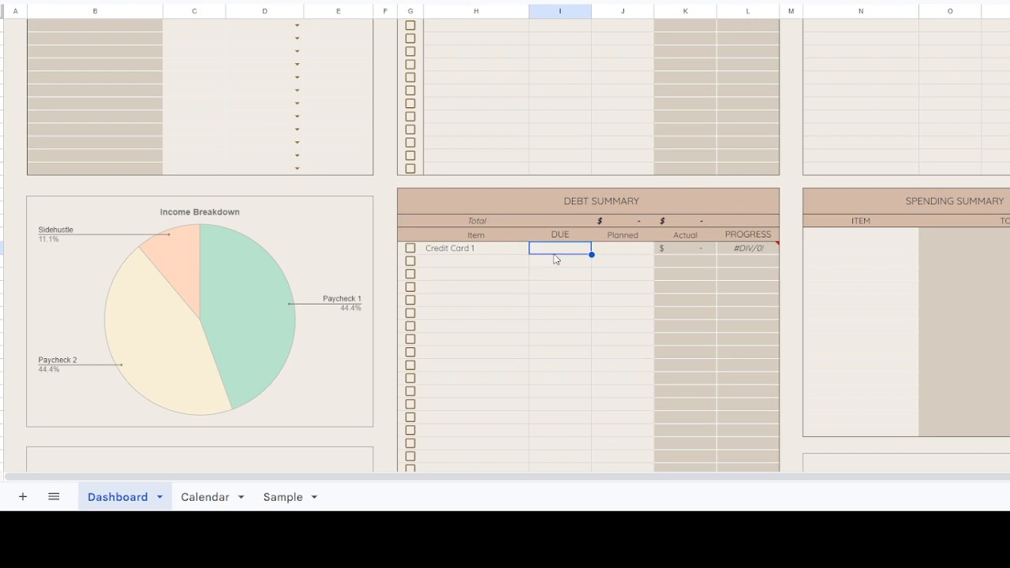
type("8/13")
key("Return")
left_click(625, 250)
double_click(625, 249)
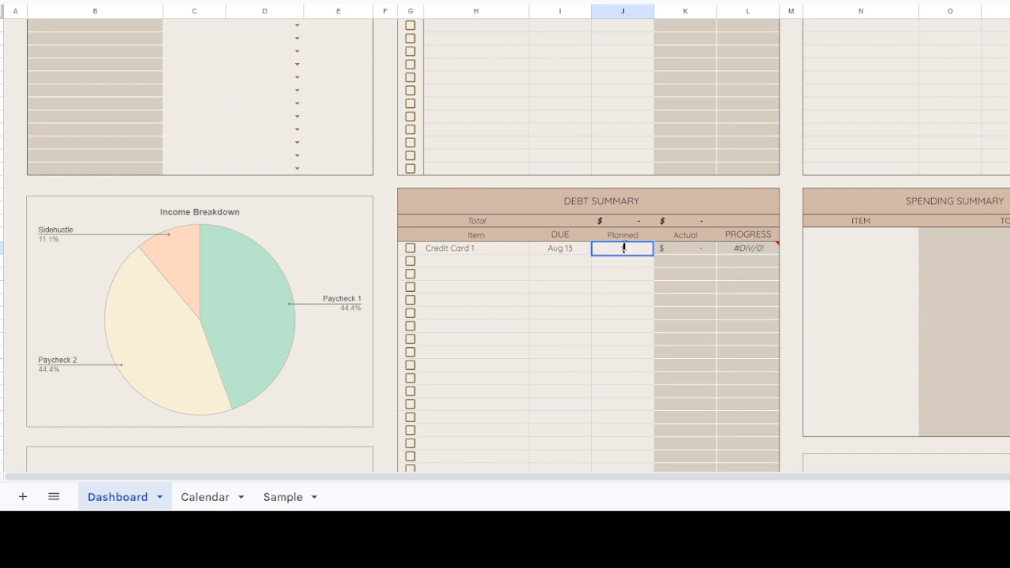
type("200")
key("Return")
Step: Add Car payments as the second item in the Debt Summary, due Aug 30, with a planned amount of 100
left_click(464, 250)
left_click(462, 263)
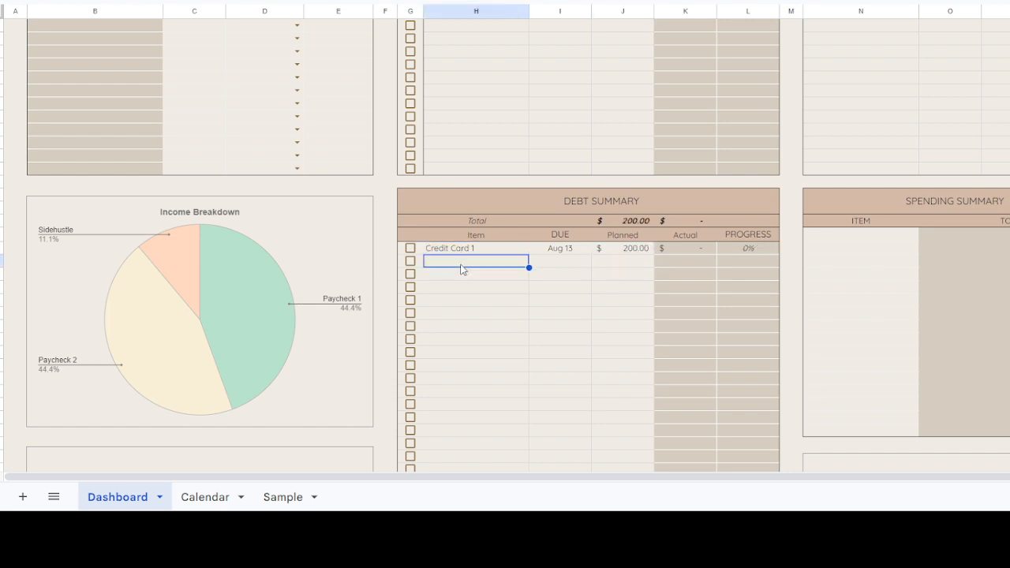
type("Car payments")
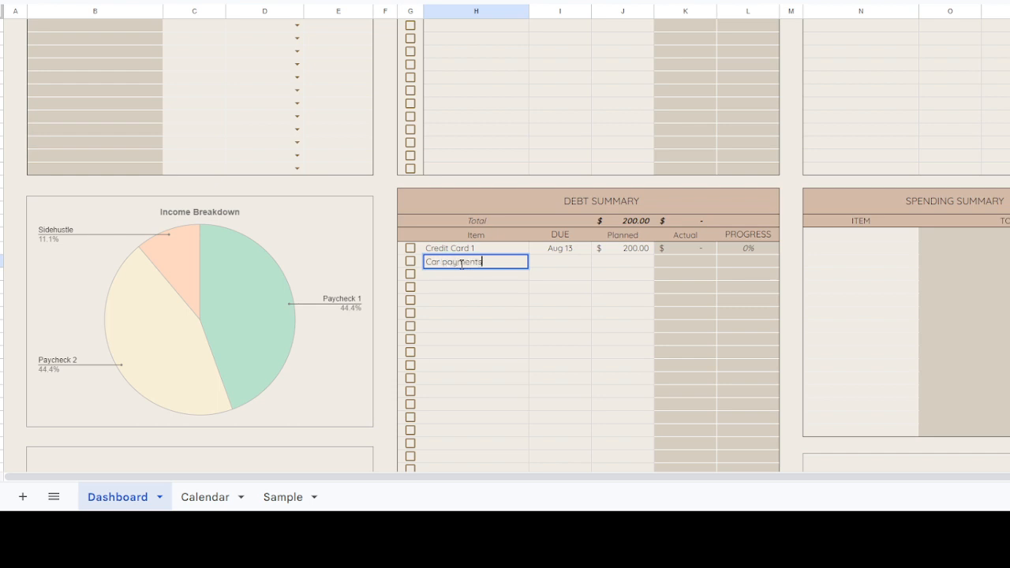
left_click(565, 261)
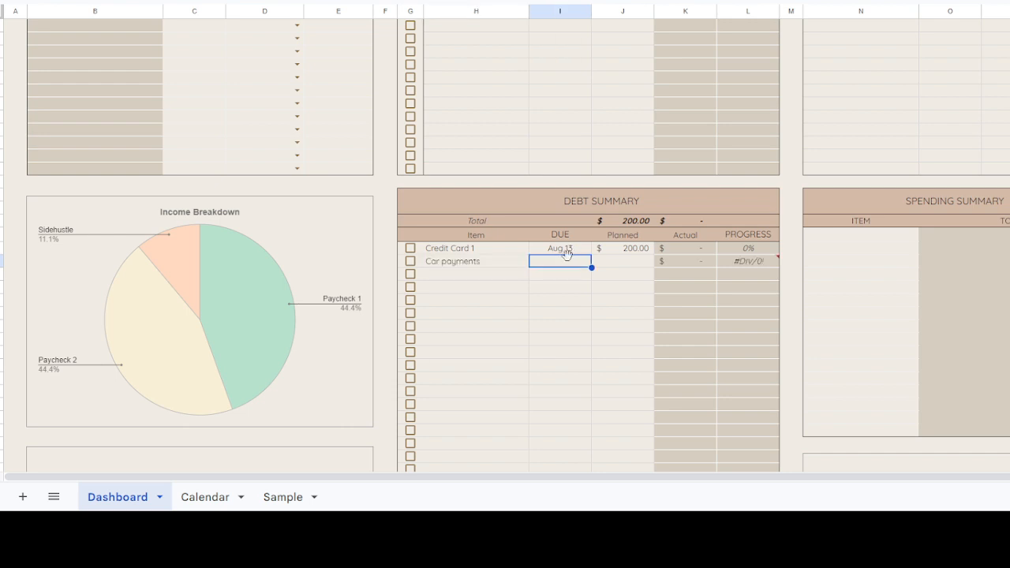
type("Aug 30")
key("Return")
left_click(624, 257)
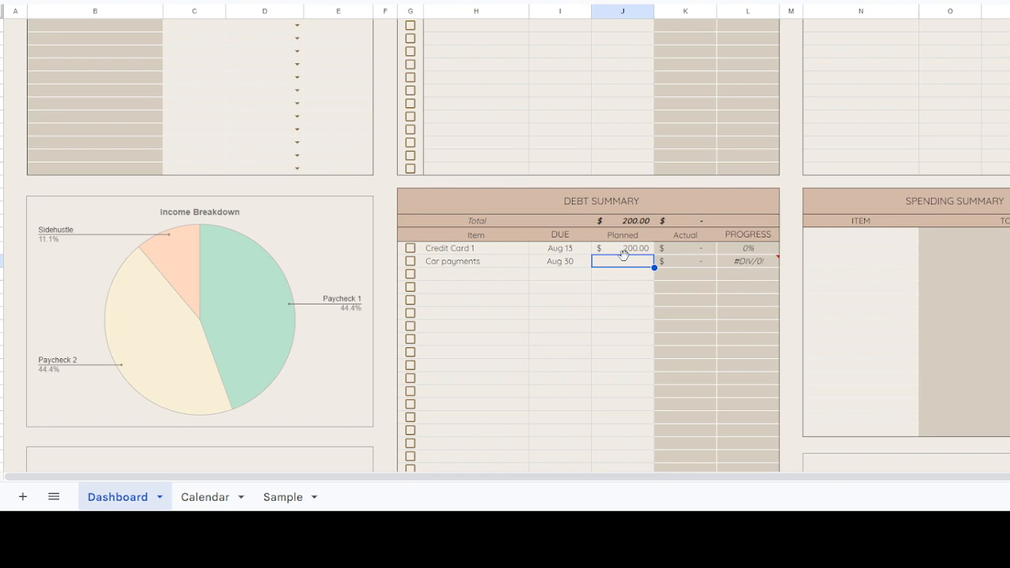
type("200")
key("Return")
Step: Review the cash flow summary, budget charts, Bill Tracker and Debt Summary, down to the empty Transaction Lists
scroll(626, 262, "up", 3)
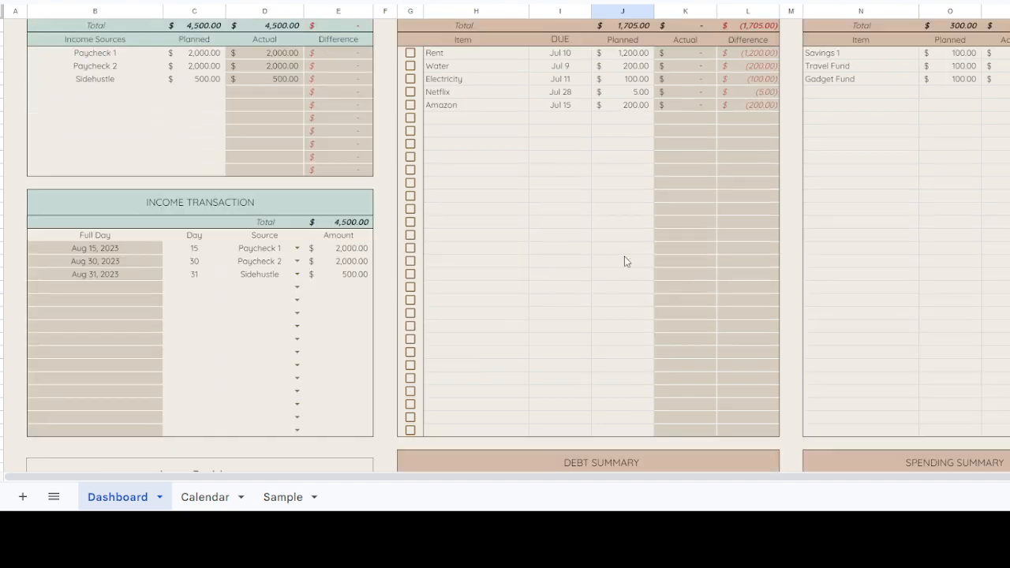
scroll(672, 155, "up", 5)
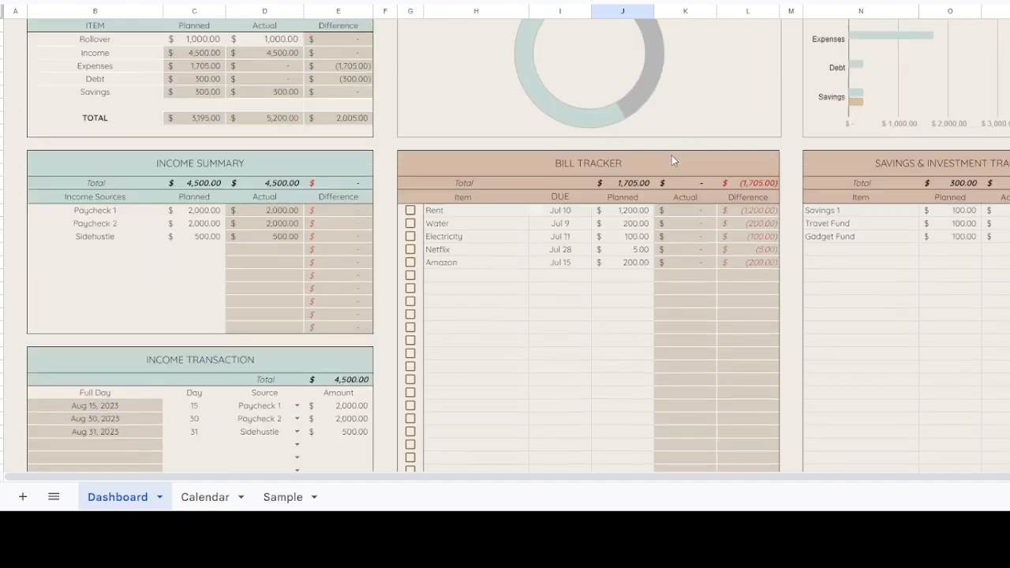
scroll(672, 160, "up", 3)
scroll(609, 225, "down", 1)
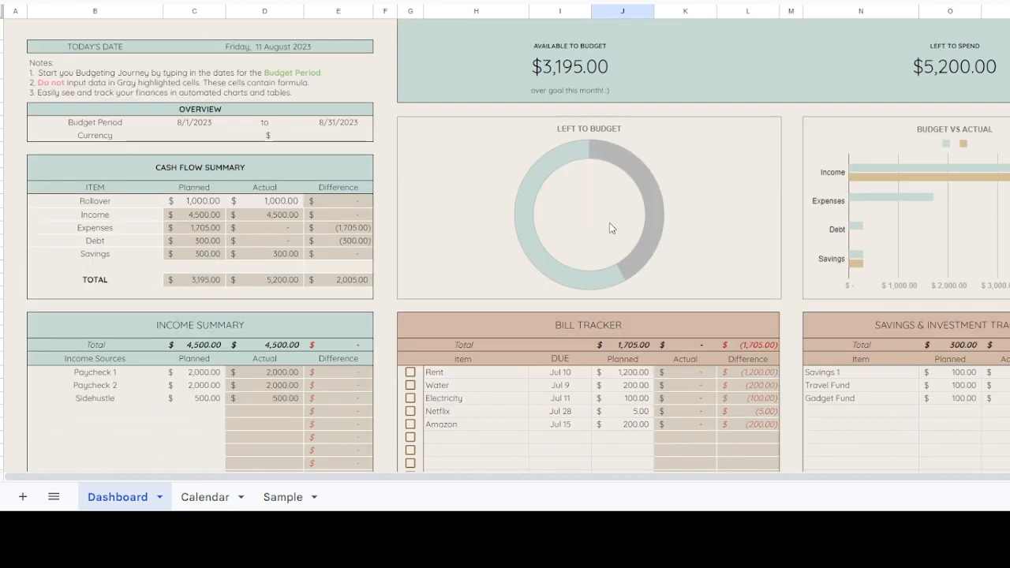
scroll(599, 159, "up", 1)
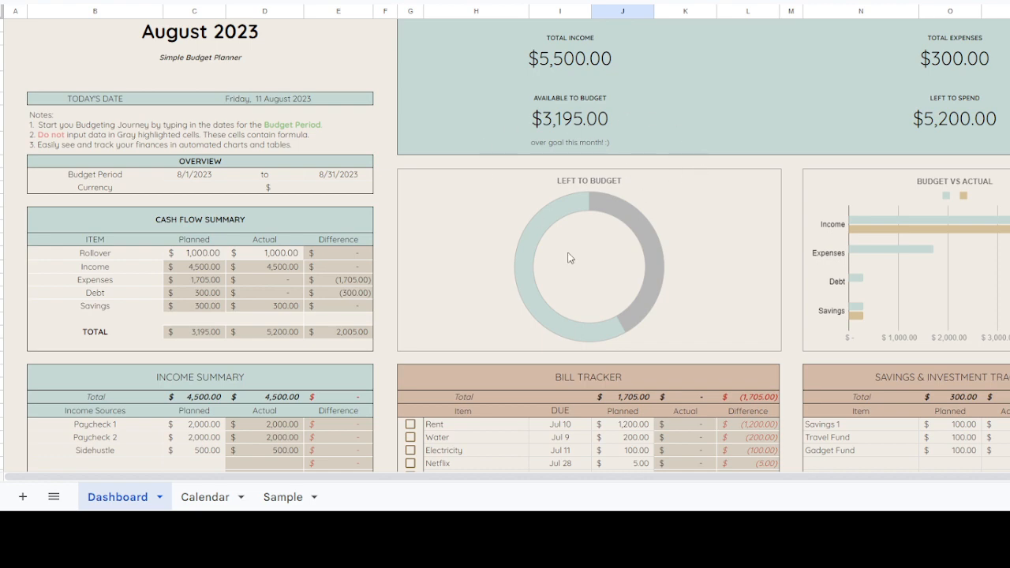
scroll(570, 256, "down", 5)
scroll(582, 244, "down", 2)
scroll(582, 244, "down", 3)
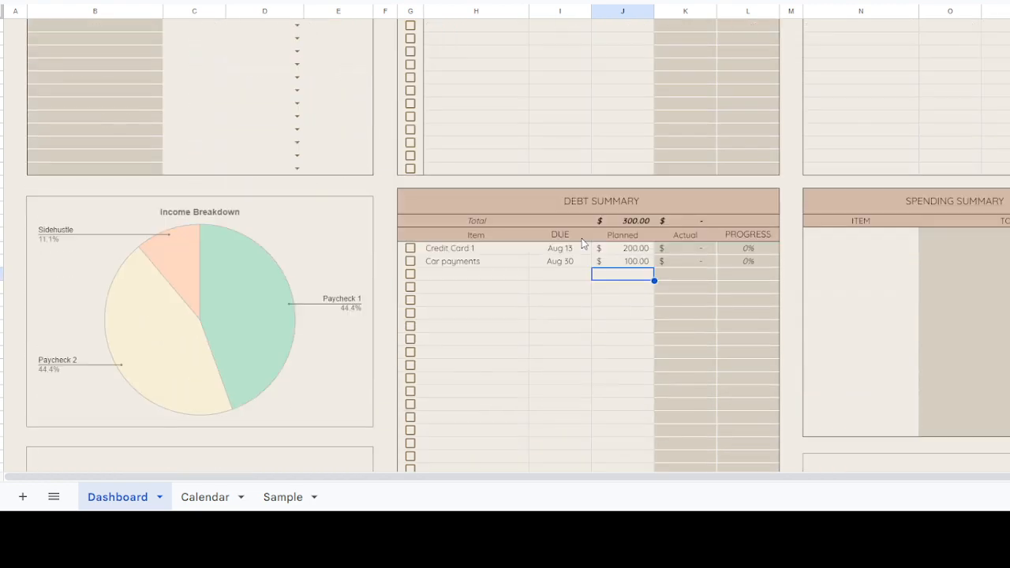
scroll(794, 223, "up", 6)
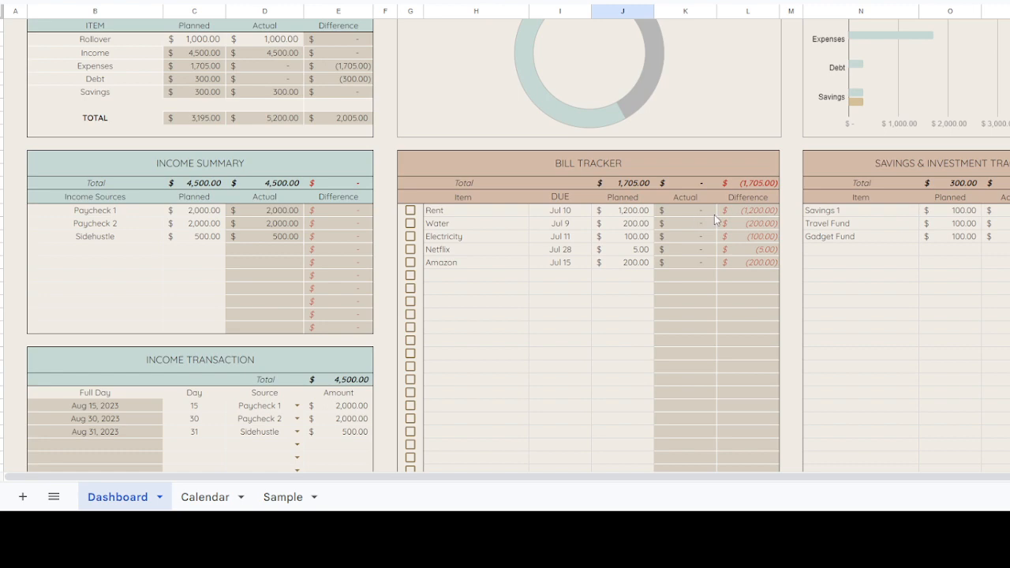
scroll(692, 237, "down", 6)
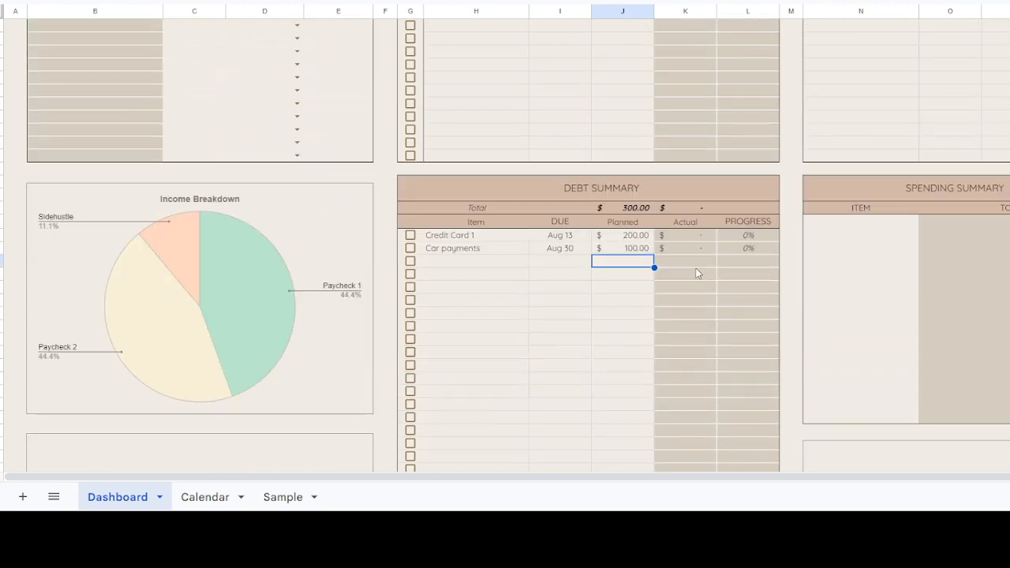
scroll(693, 247, "down", 7)
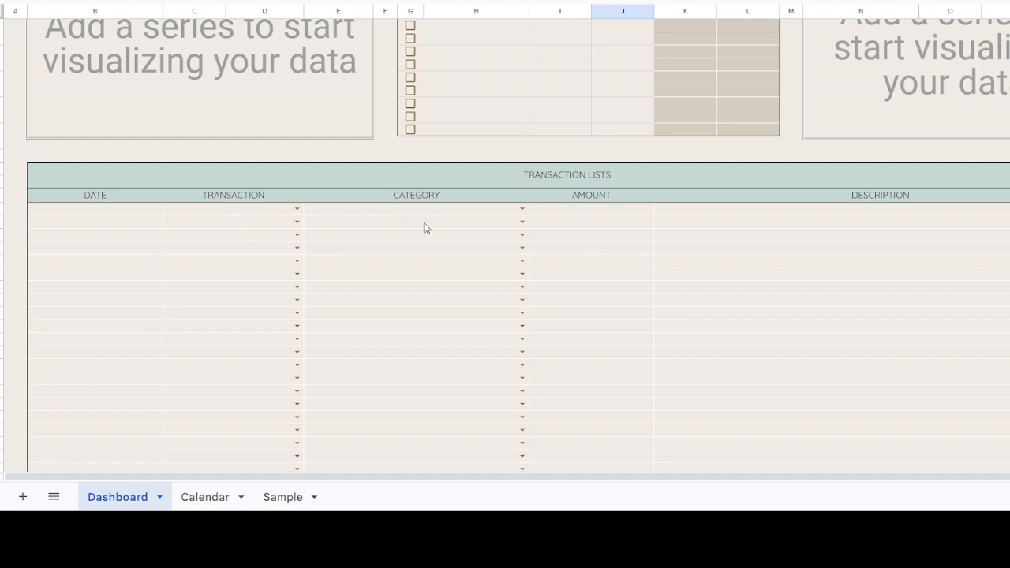
left_click(134, 212)
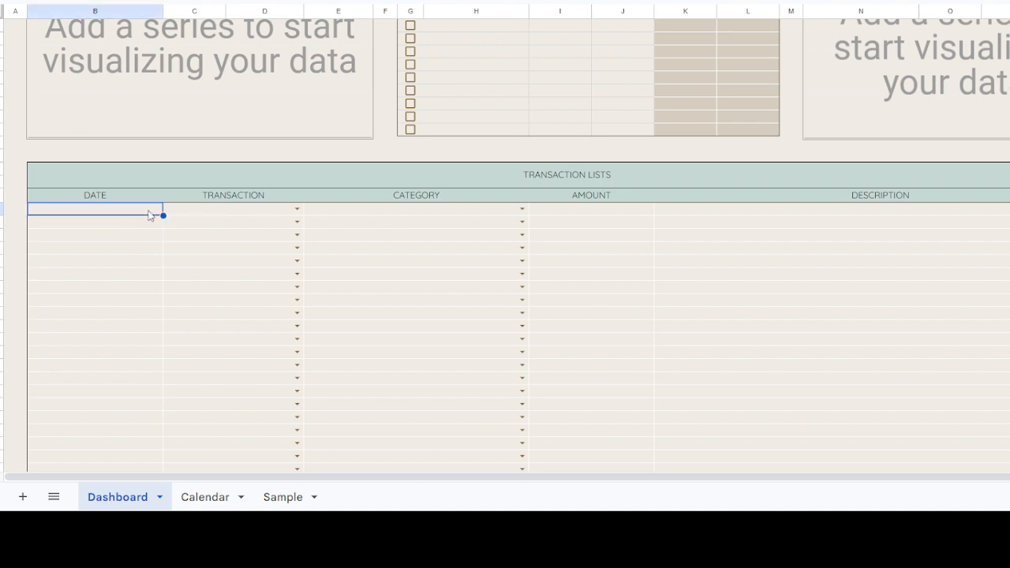
scroll(150, 214, "up", 15)
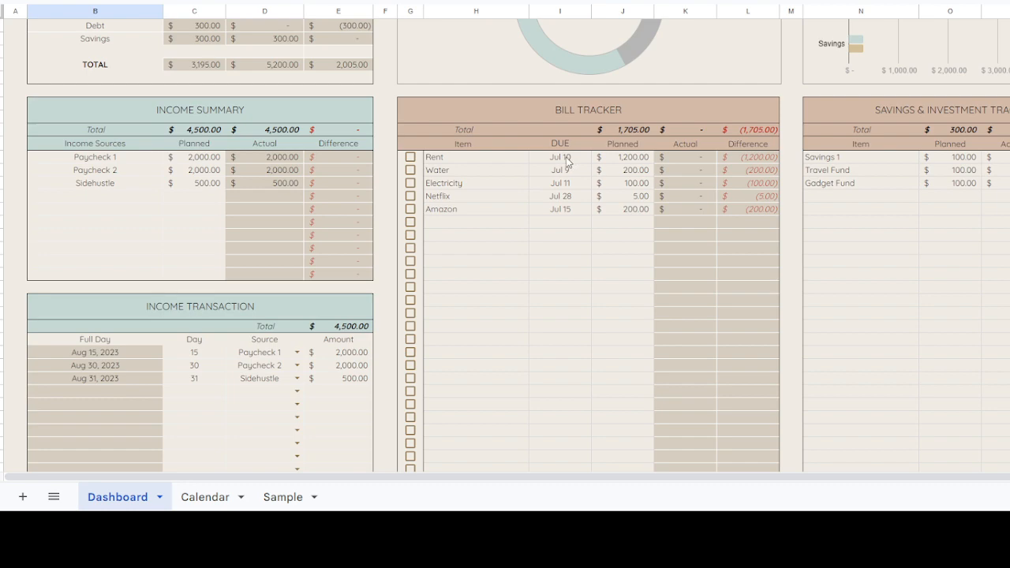
scroll(529, 234, "down", 1)
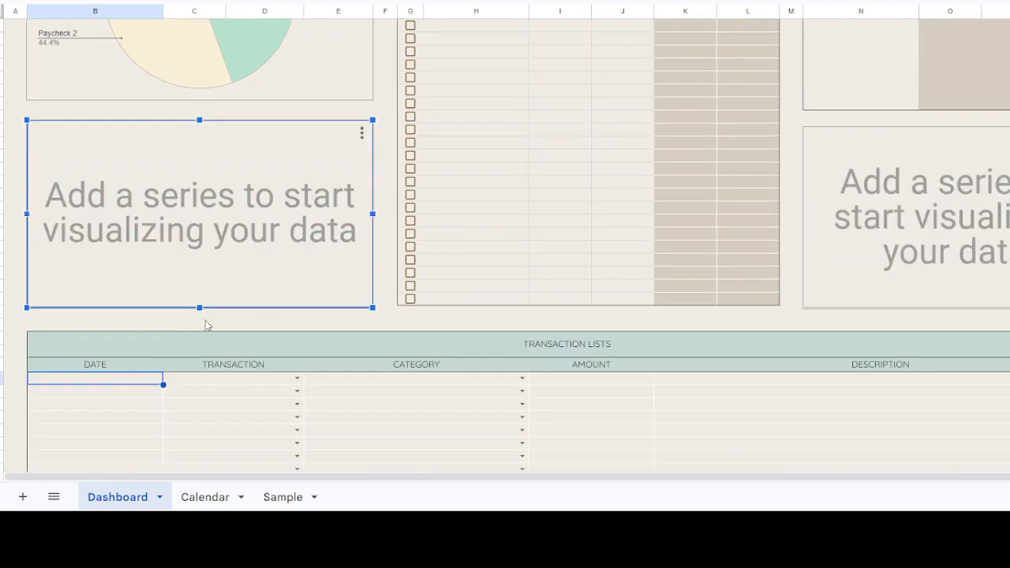
scroll(126, 356, "down", 1)
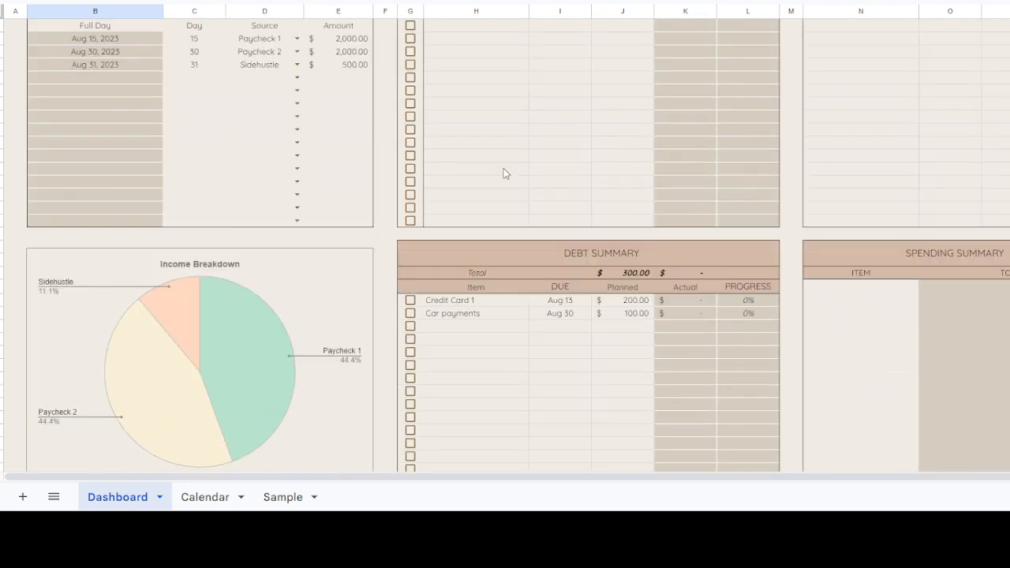
Step: Set the Bill Tracker due dates to 8/10 for Rent, 8/9 for Water, 8/11 for Electricity, 8/28 for Netflix and 8/30 for Amazon
scroll(505, 173, "up", 4)
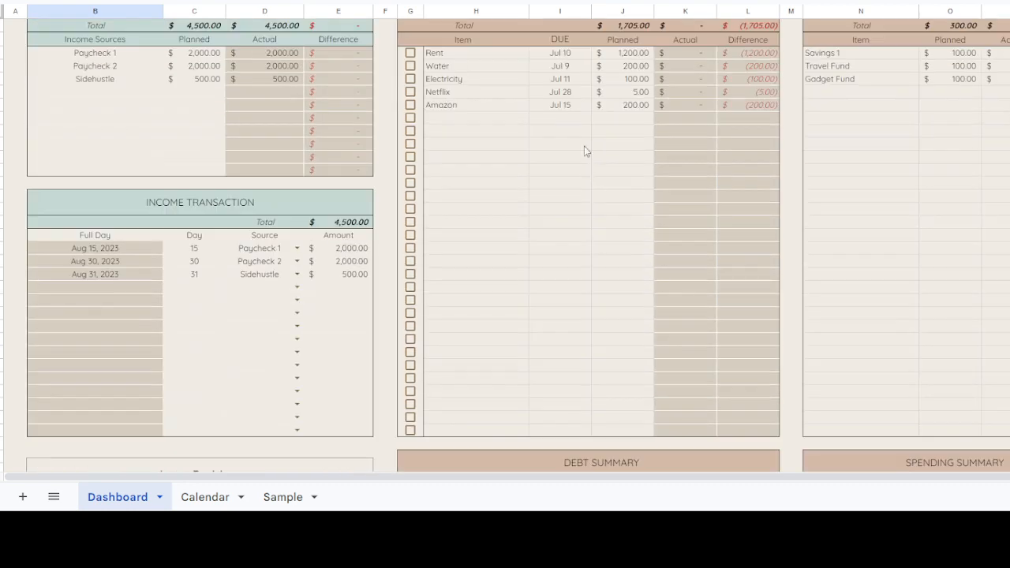
left_click(581, 53)
type("8/10")
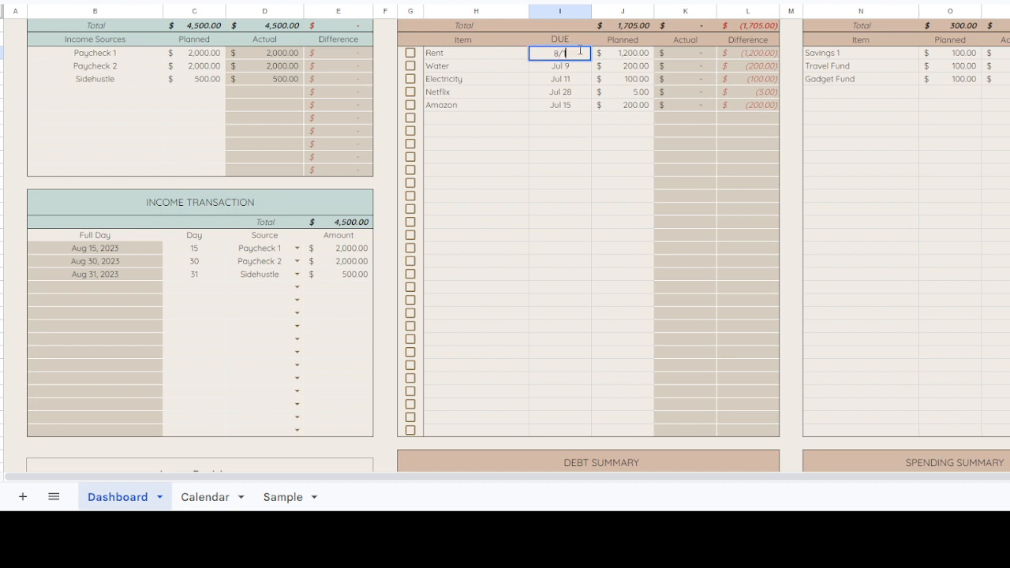
key("Return")
type("8/9")
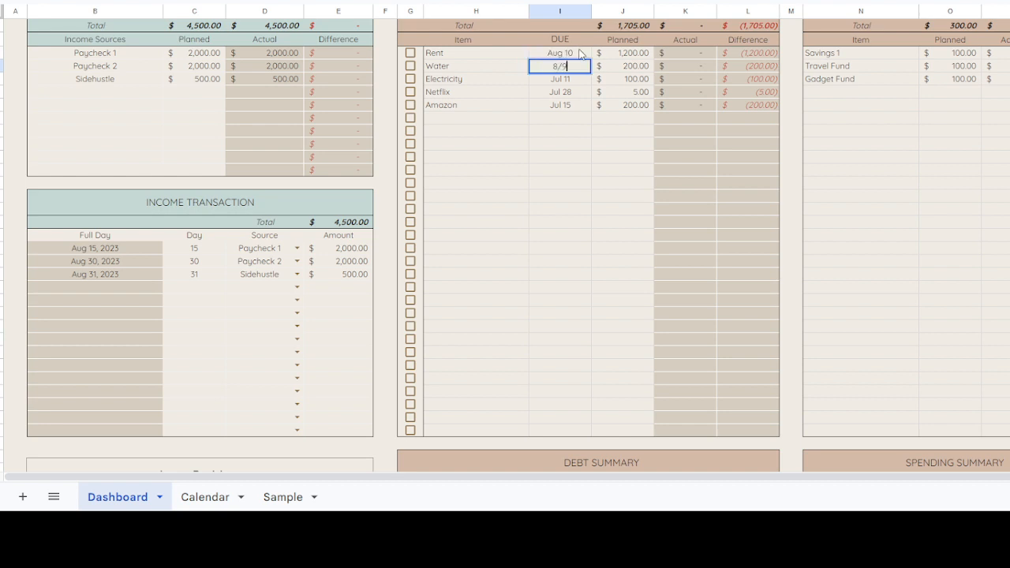
key("Return")
type("8/11")
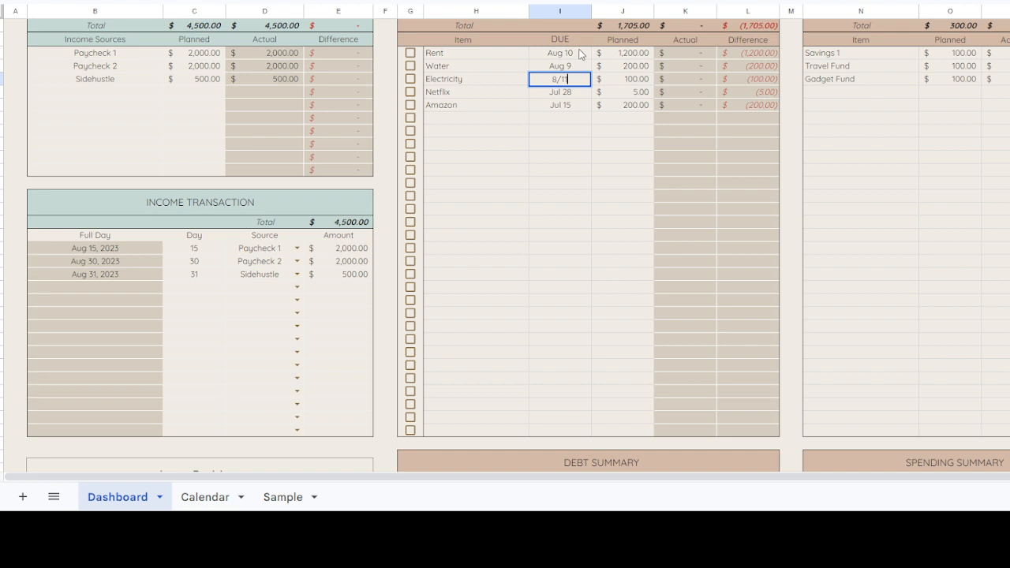
key("Return")
type("8/28")
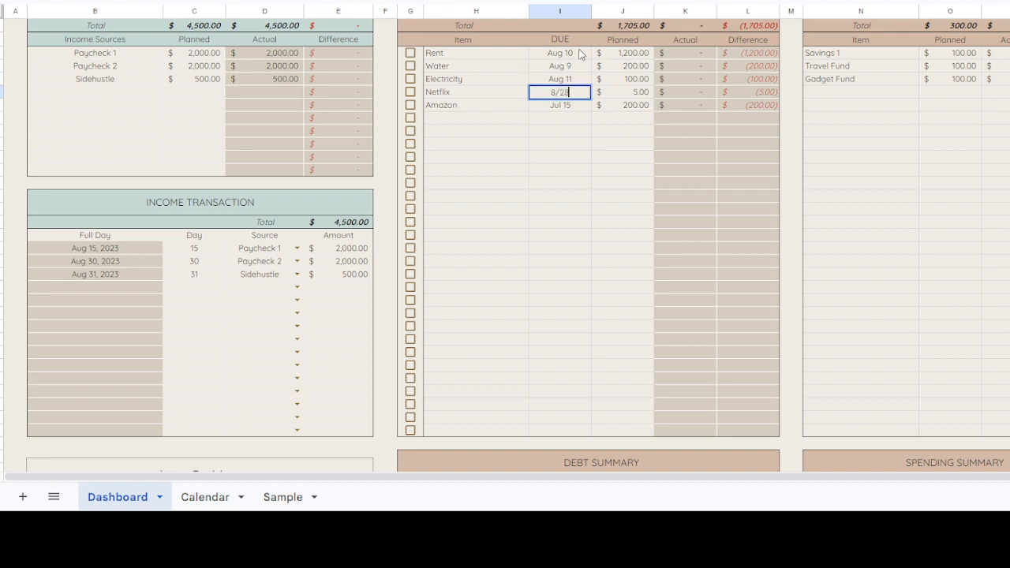
key("Return")
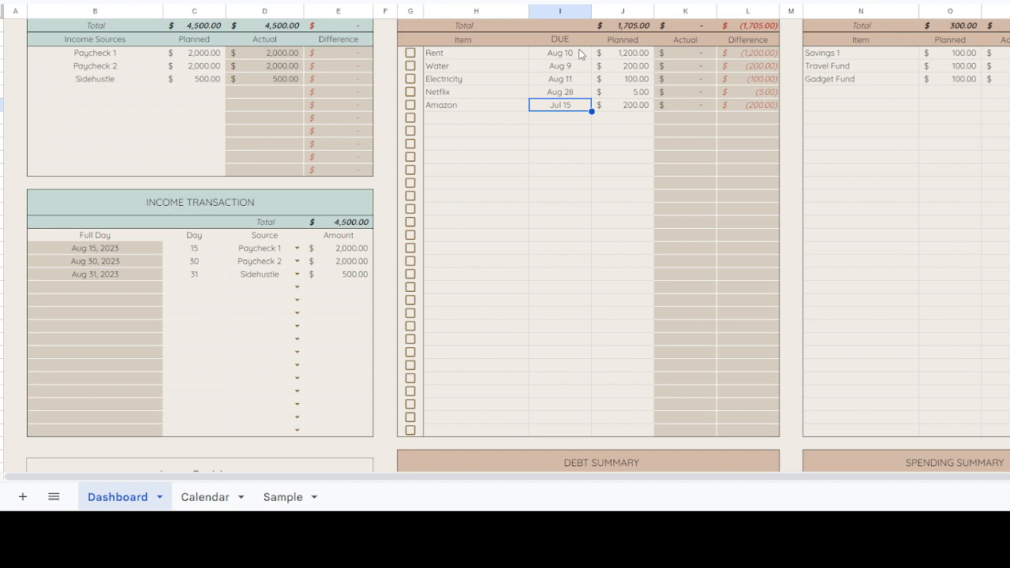
type("8/30")
key("Return")
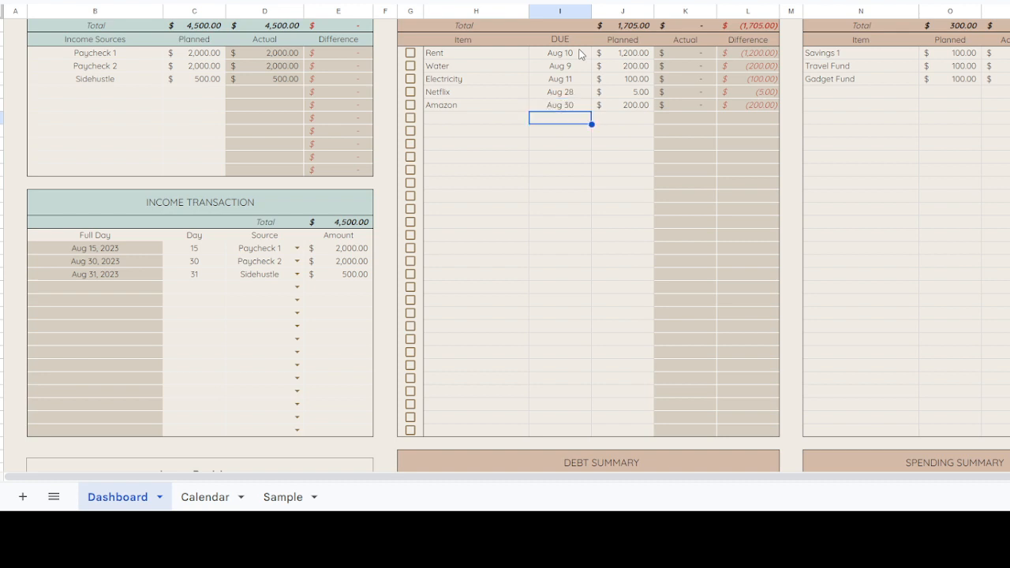
Step: Rename the Amazon bill in the Bill Tracker to Online purchases
double_click(468, 105)
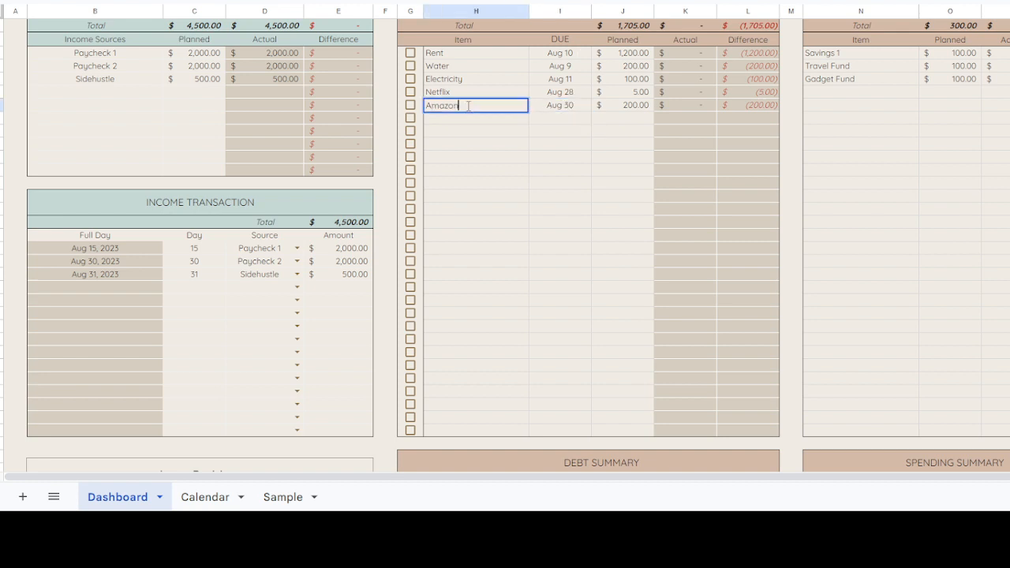
left_click_drag(468, 105, 411, 106)
type("Online purchases")
key("Return")
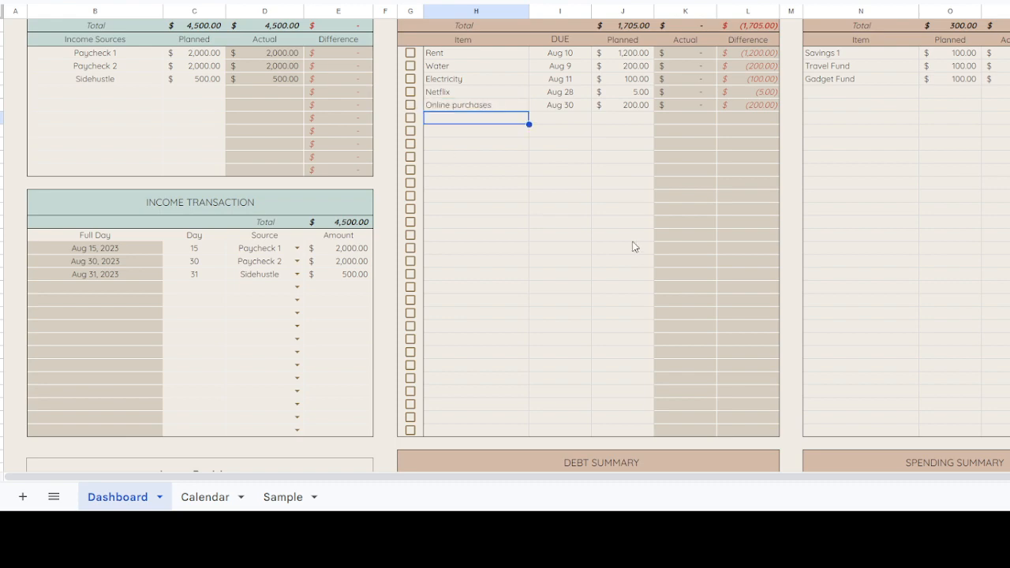
Step: Check the Debt Summary entries and the Rent bill's due date in the Bill Tracker
scroll(670, 229, "down", 2)
scroll(669, 229, "up", 2)
scroll(643, 165, "down", 5)
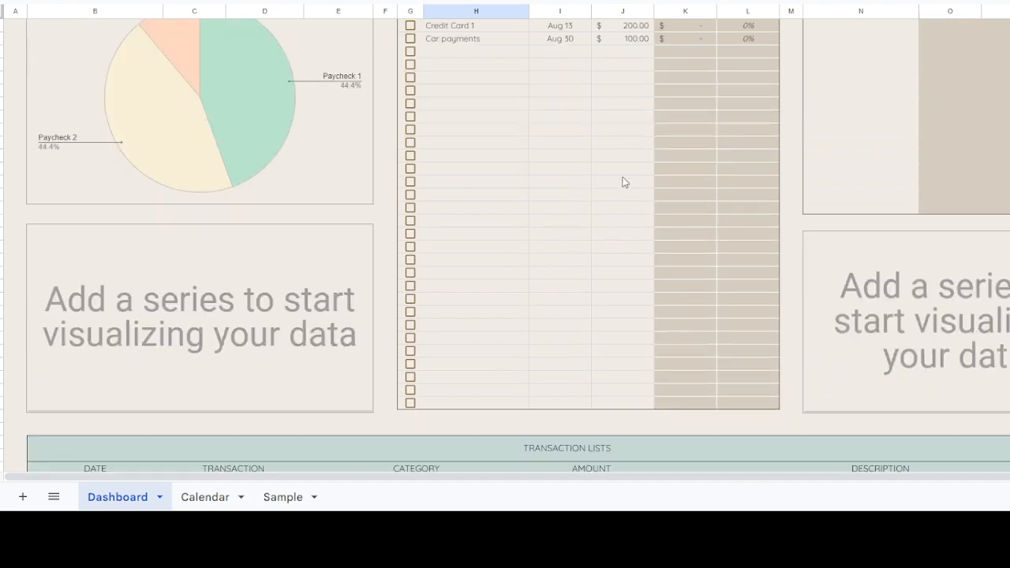
scroll(628, 157, "up", 3)
scroll(628, 156, "up", 3)
left_click(559, 158)
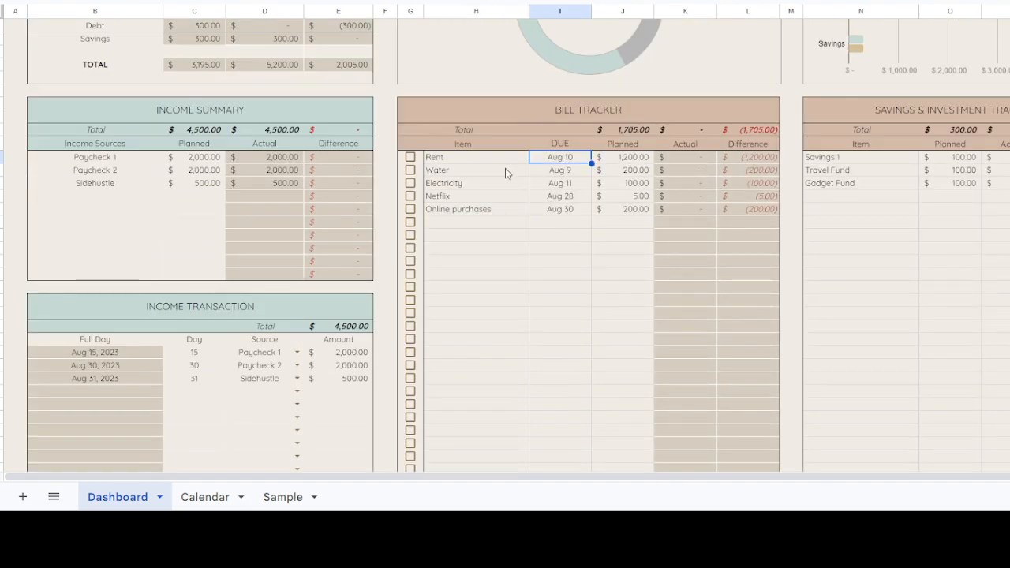
Step: Enter the dates 8/9, 8/10 and 8/11 in the first three rows of the Transaction Lists
scroll(519, 164, "down", 5)
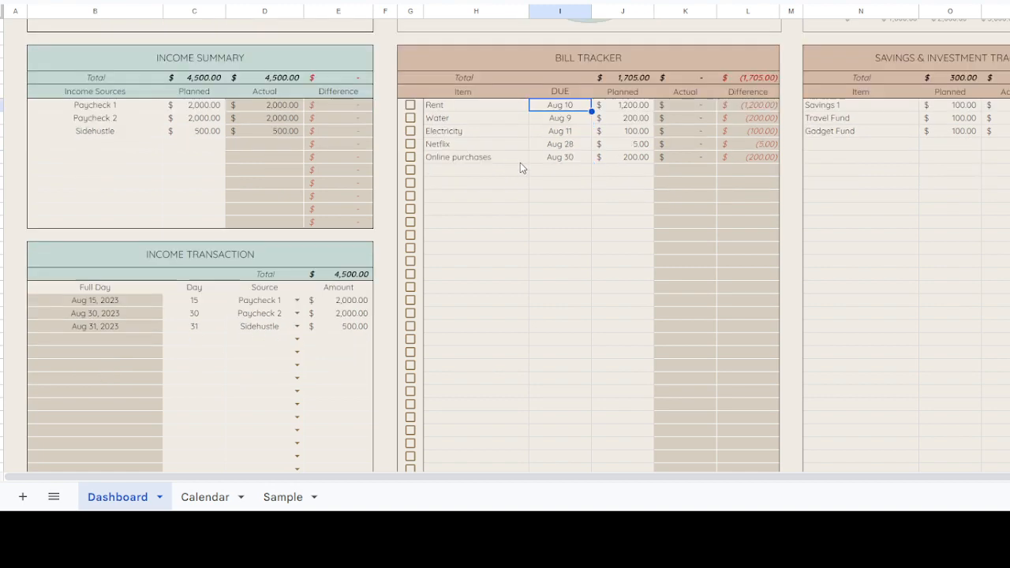
scroll(126, 282, "down", 5)
left_click(140, 160)
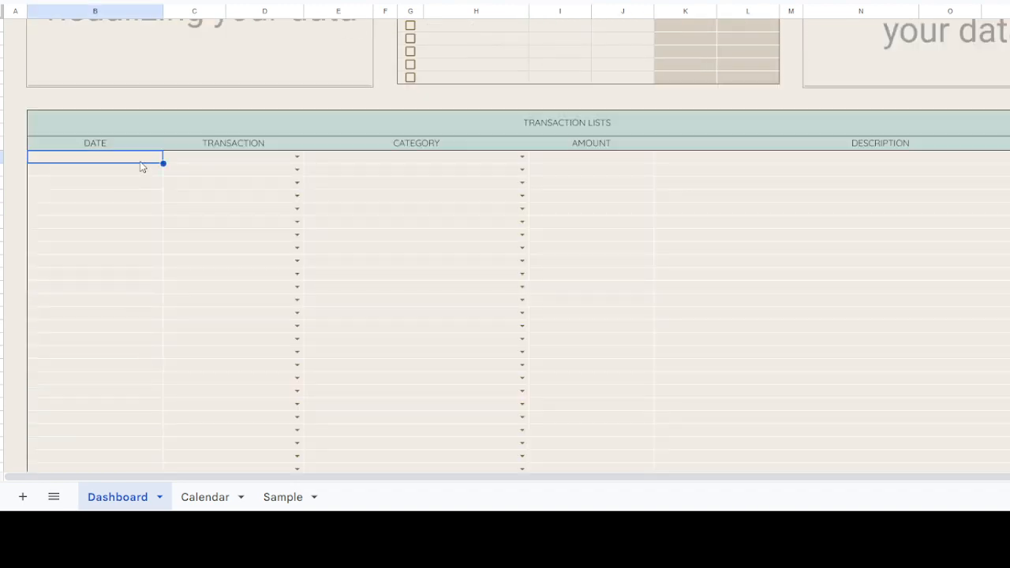
type("8/")
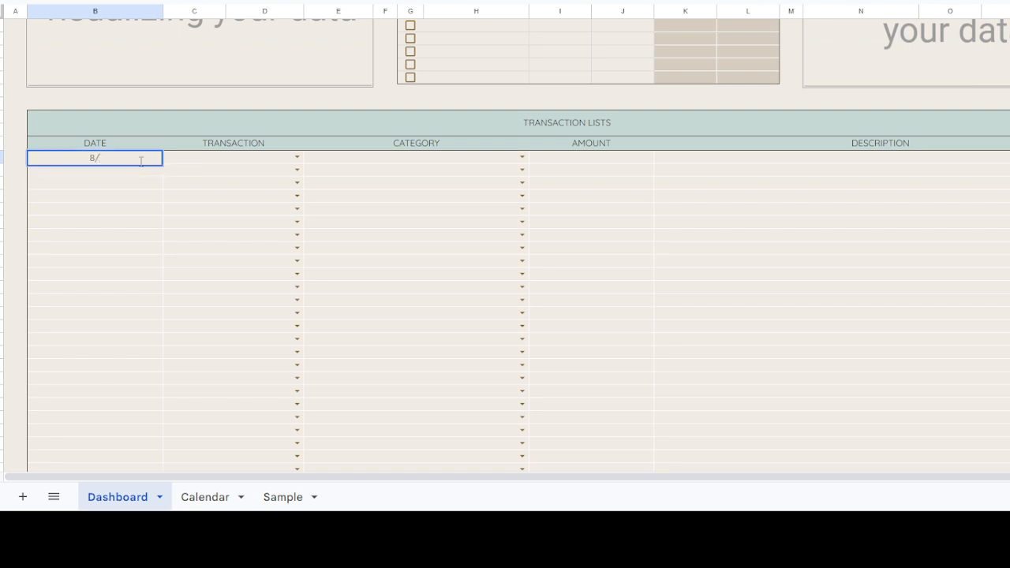
type("9")
key("Return")
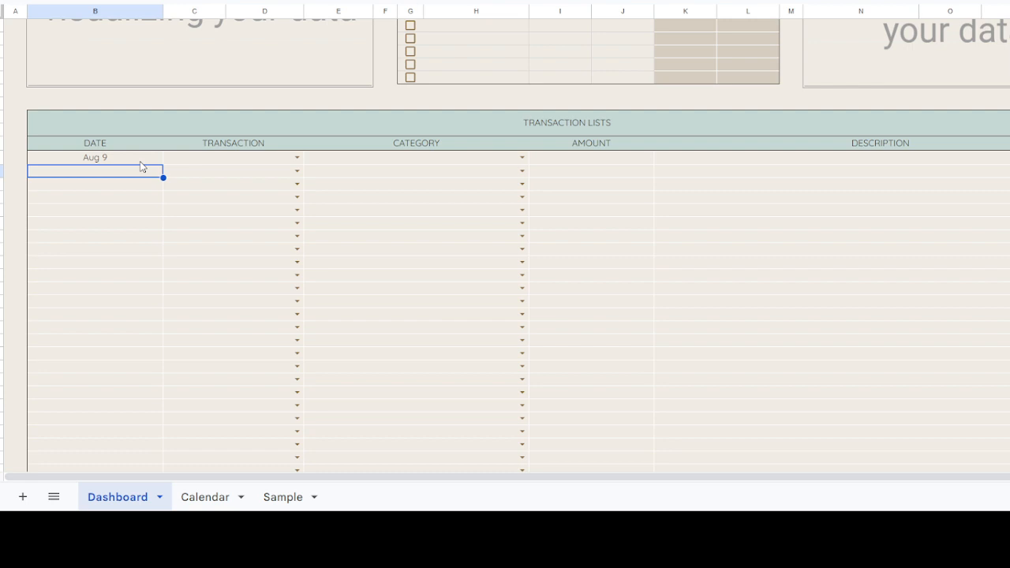
type("8/10")
key("Return")
type("8")
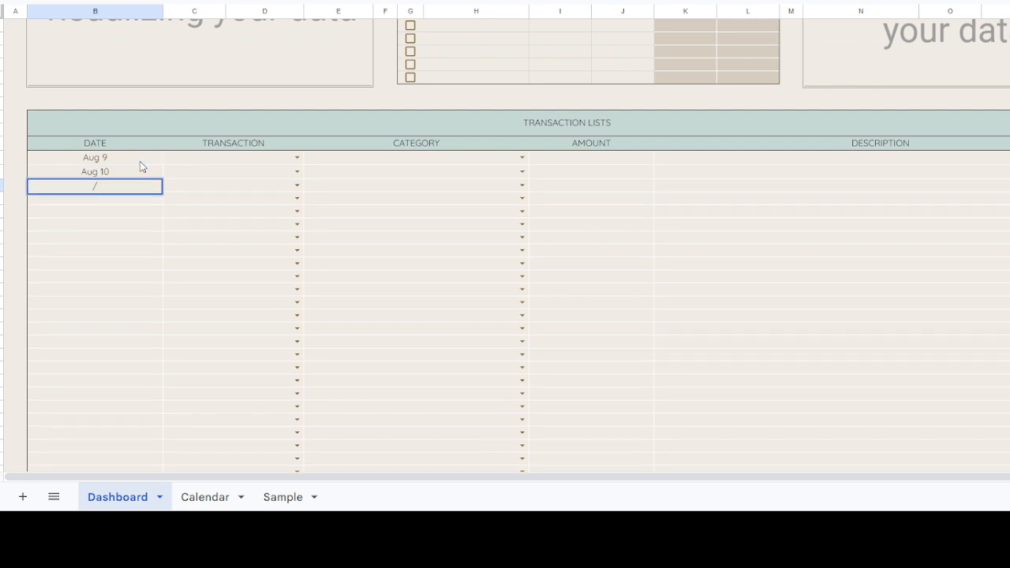
type("8/1")
key("BackSpace")
key("BackSpace")
type("/11")
key("Return")
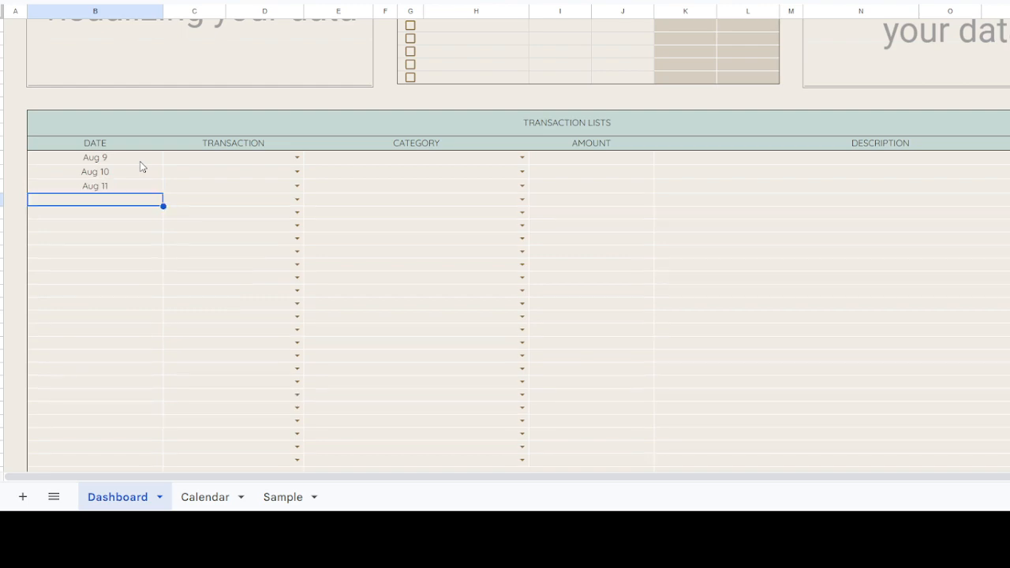
Step: Change the Bill Tracker due dates to 8/9 for Rent and 8/10 for Water
scroll(556, 260, "up", 15)
left_click(559, 266)
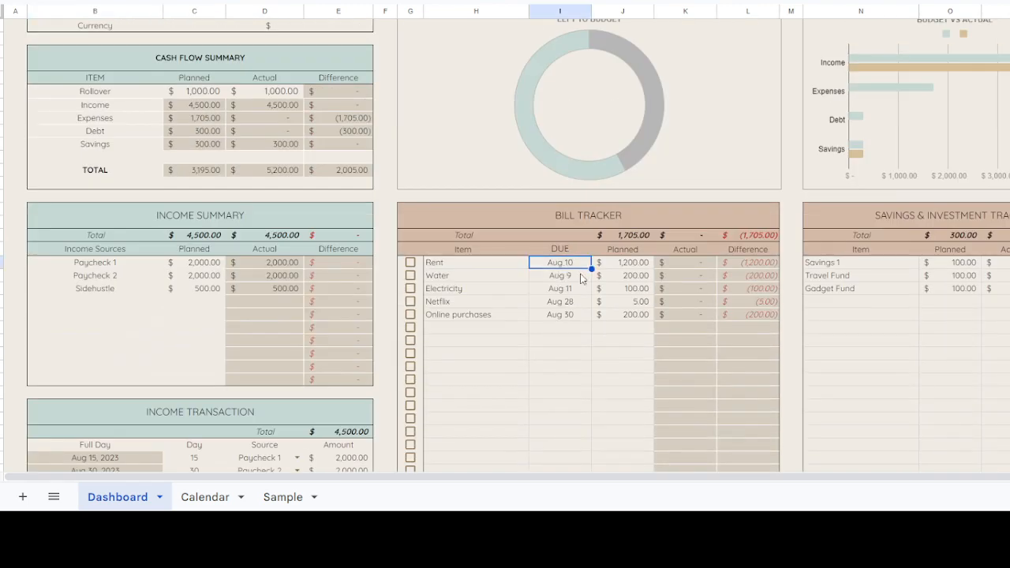
type("8/9")
key("Return")
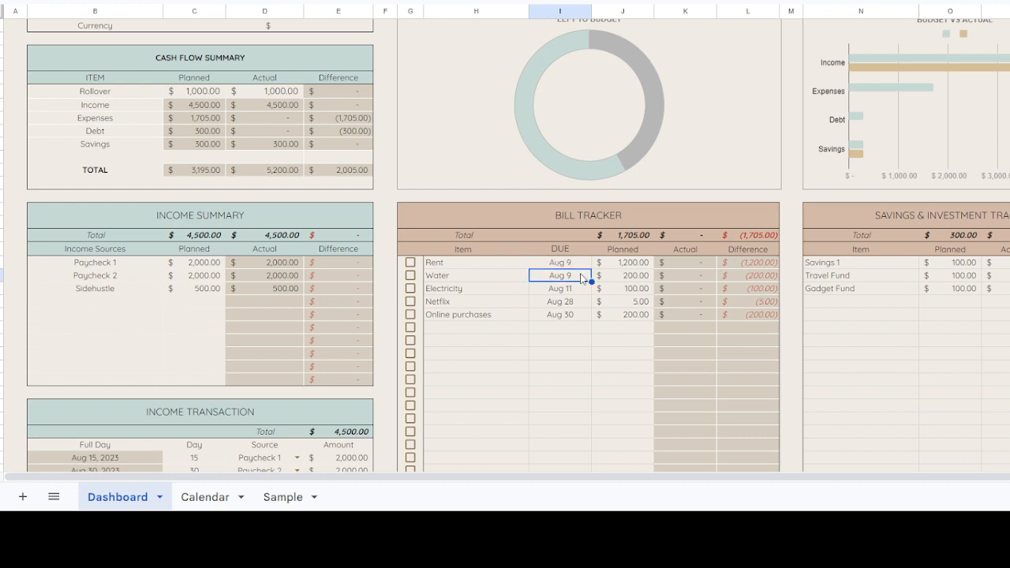
type("8/")
type("8/")
type("10")
key("Return")
Step: Choose Rent, Water and Electricity as the transactions for Aug 9, Aug 10 and Aug 11 in the Transaction Lists
left_click_drag(516, 265, 519, 318)
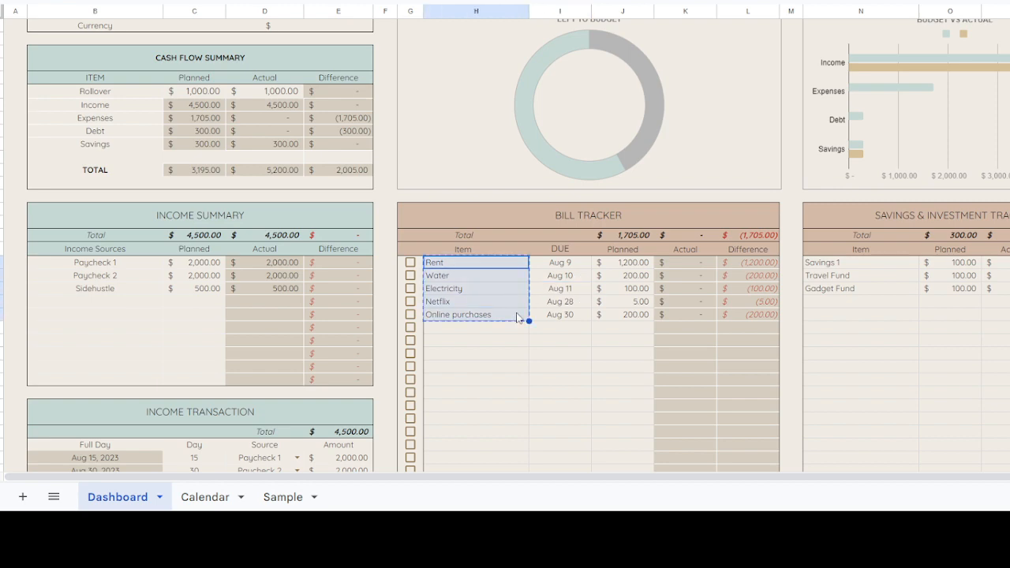
scroll(519, 317, "down", 10)
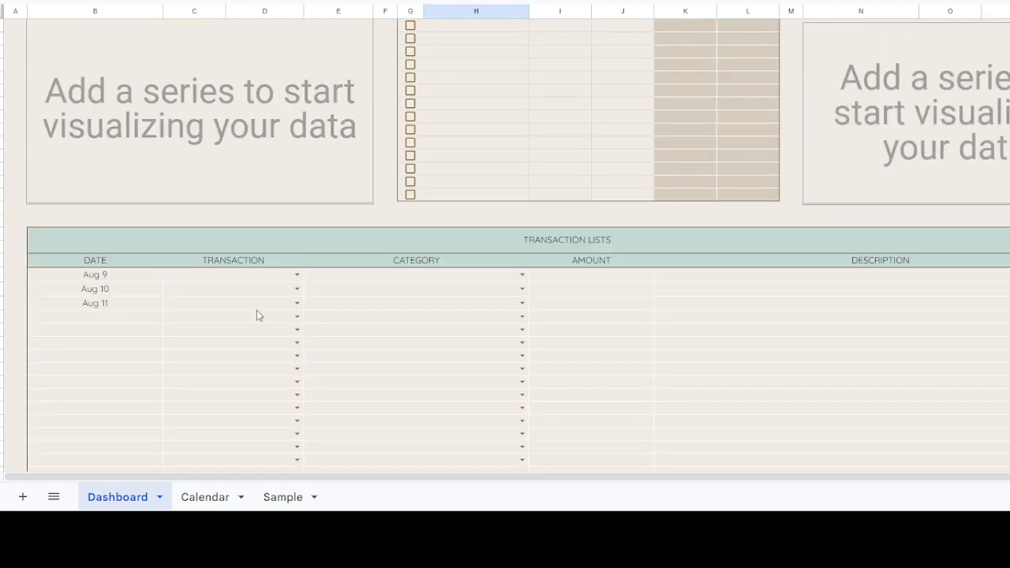
left_click(297, 275)
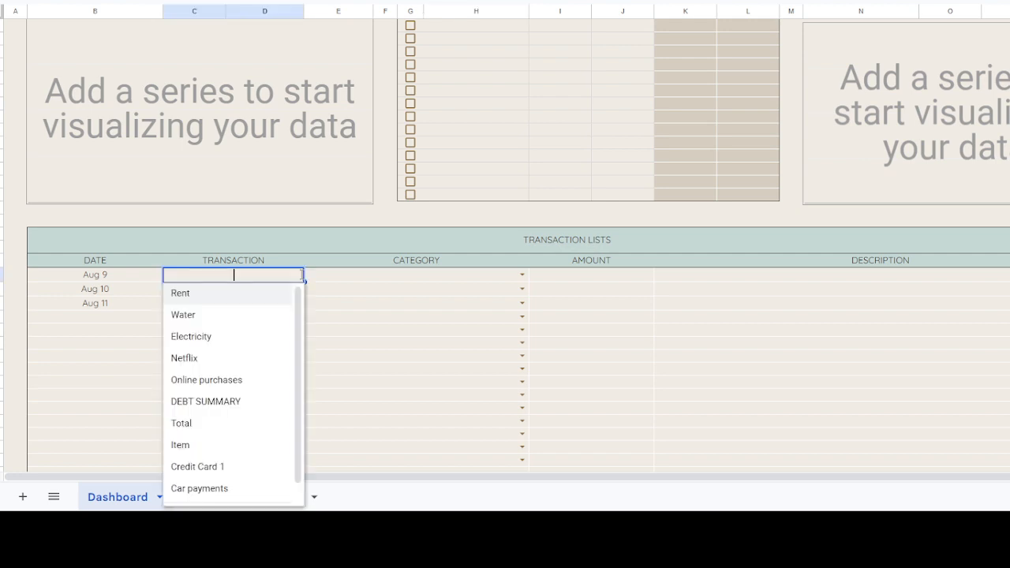
left_click(273, 298)
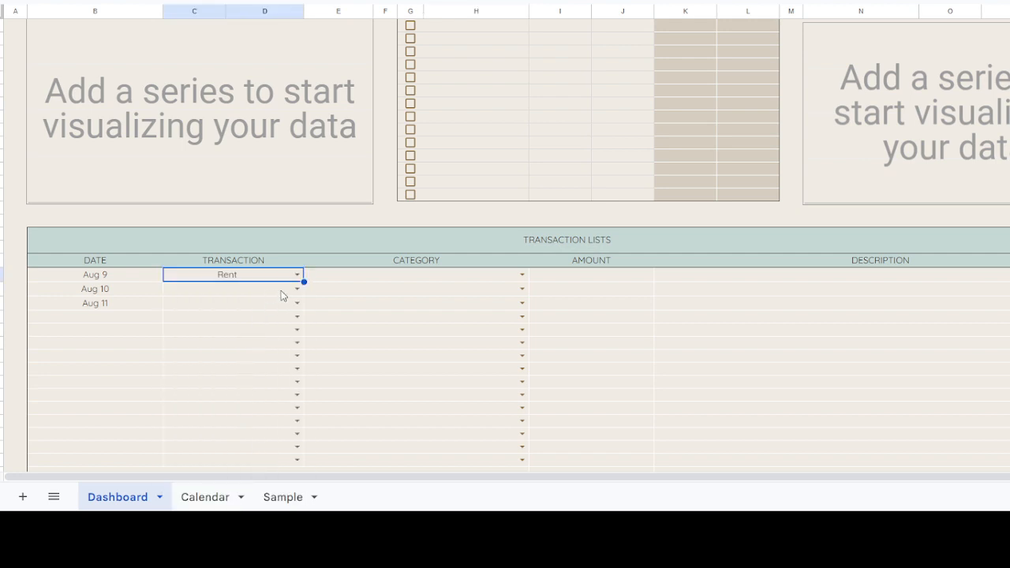
left_click(297, 289)
left_click(237, 330)
left_click(296, 303)
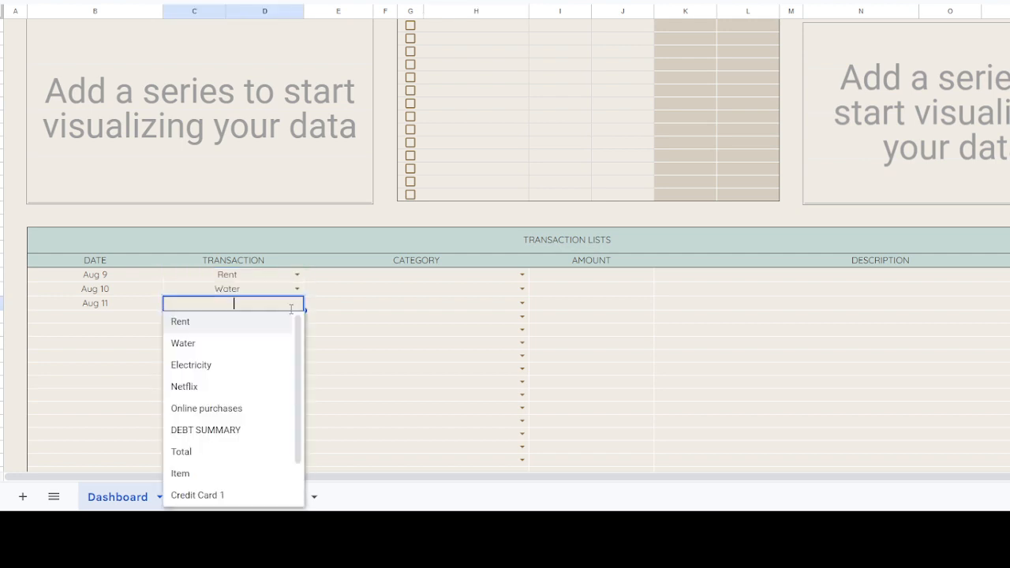
left_click(226, 364)
Step: Copy the spending items from Clothing to Online Shopping in the Sample sheet into the Dashboard's Spending Summary
scroll(535, 286, "up", 5)
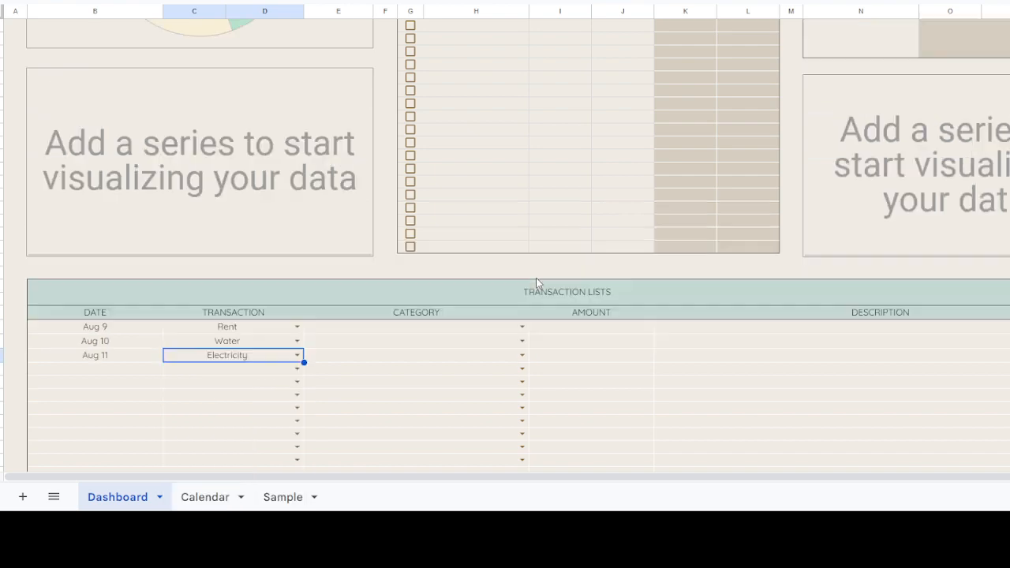
scroll(354, 395, "down", 3)
left_click(522, 329)
scroll(645, 353, "up", 8)
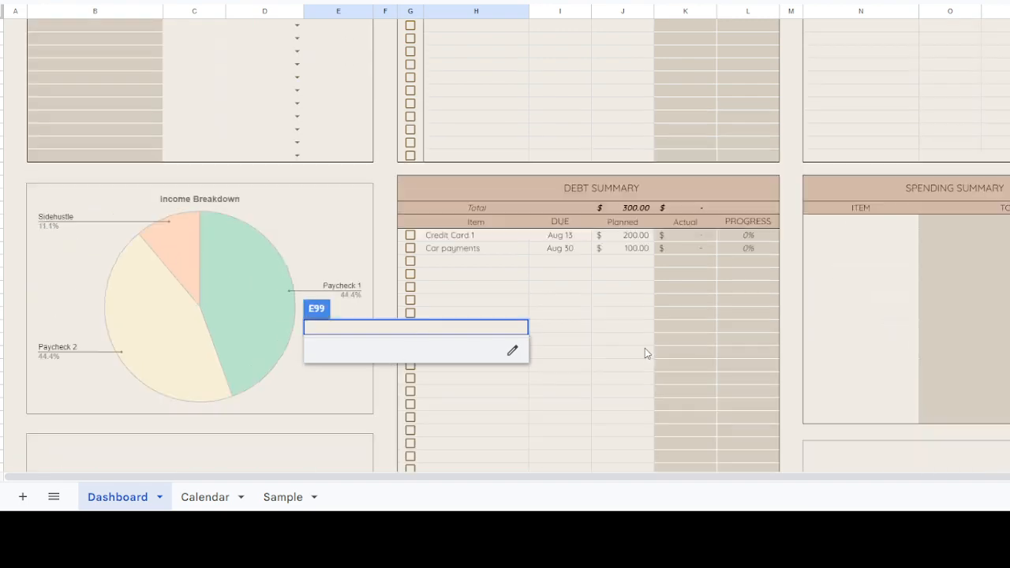
scroll(867, 320, "down", 3)
left_click(915, 238)
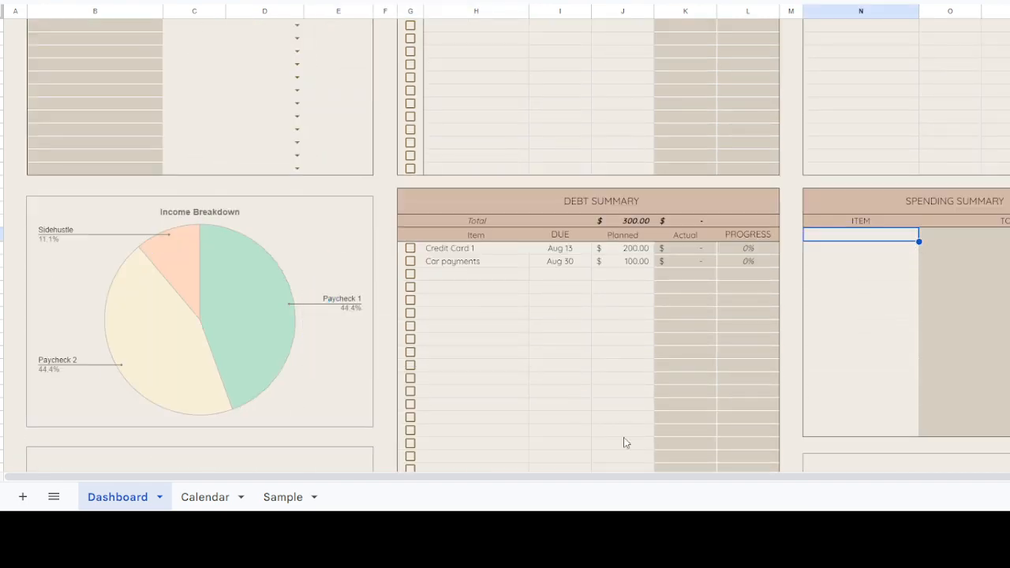
left_click(269, 497)
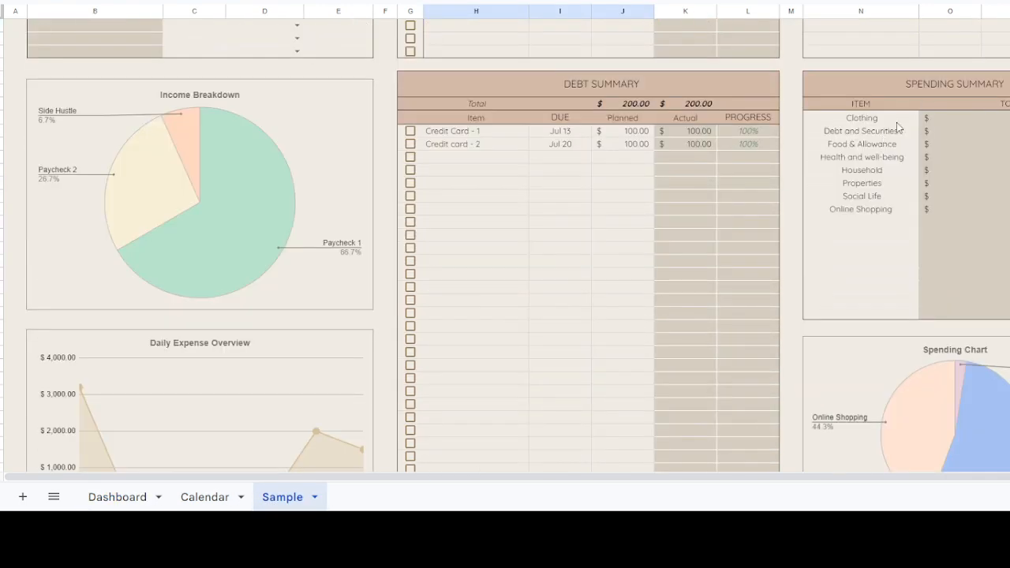
left_click_drag(892, 119, 883, 210)
key("ctrl+c")
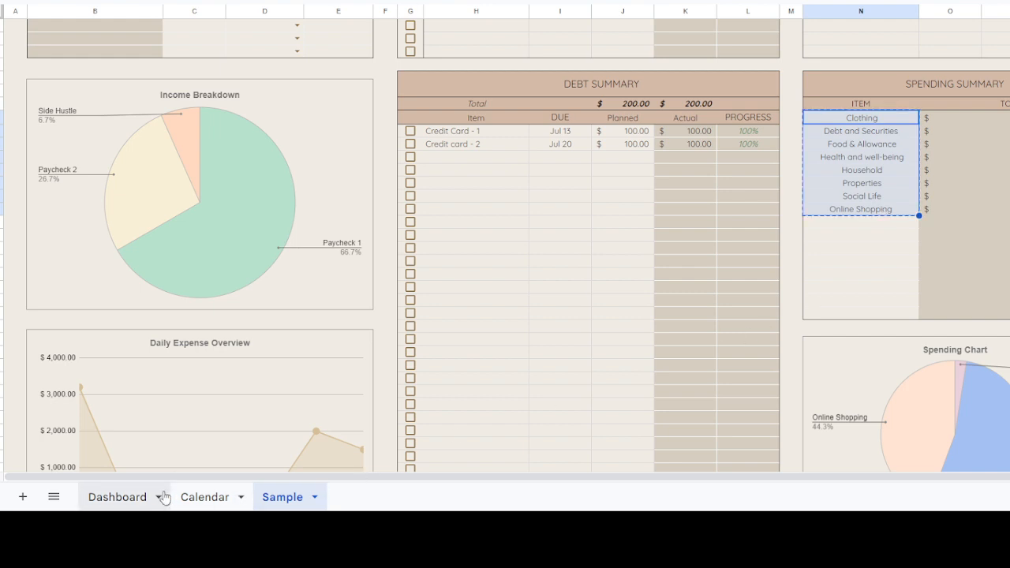
left_click(126, 499)
key("ctrl+v")
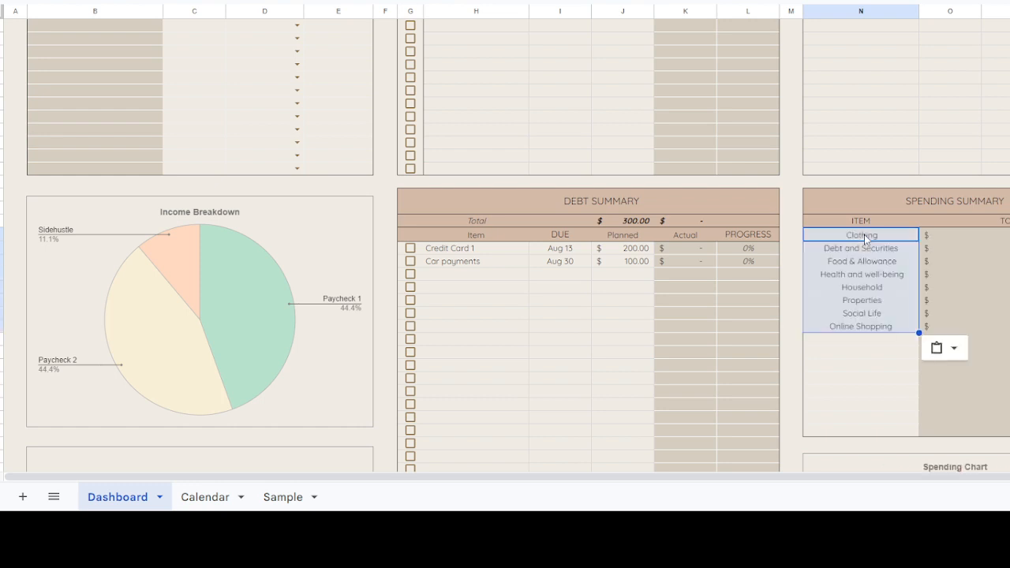
Step: Set the category of the Rent, Water and Electricity transactions to Household
scroll(894, 263, "down", 2)
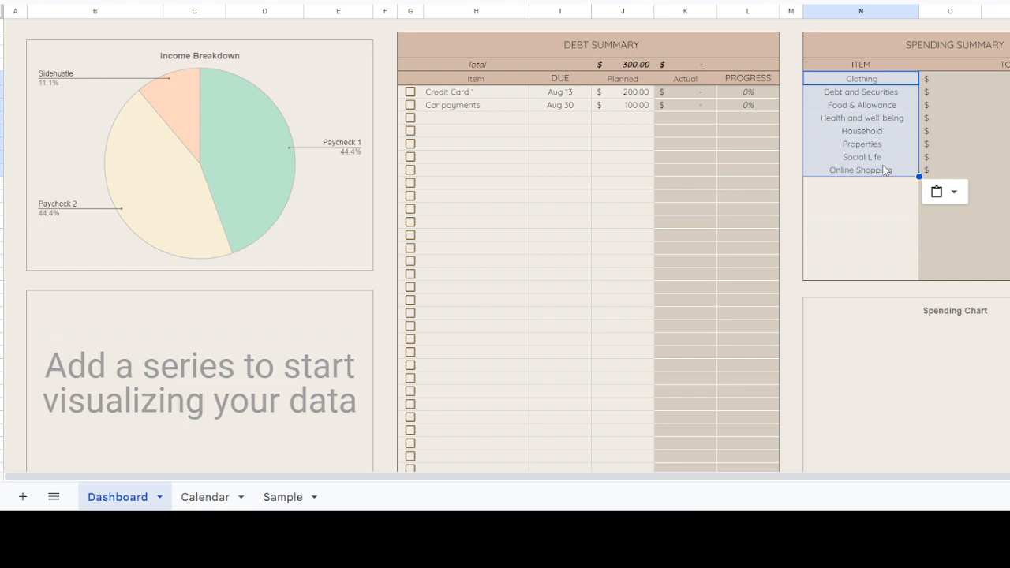
scroll(616, 217, "down", 3)
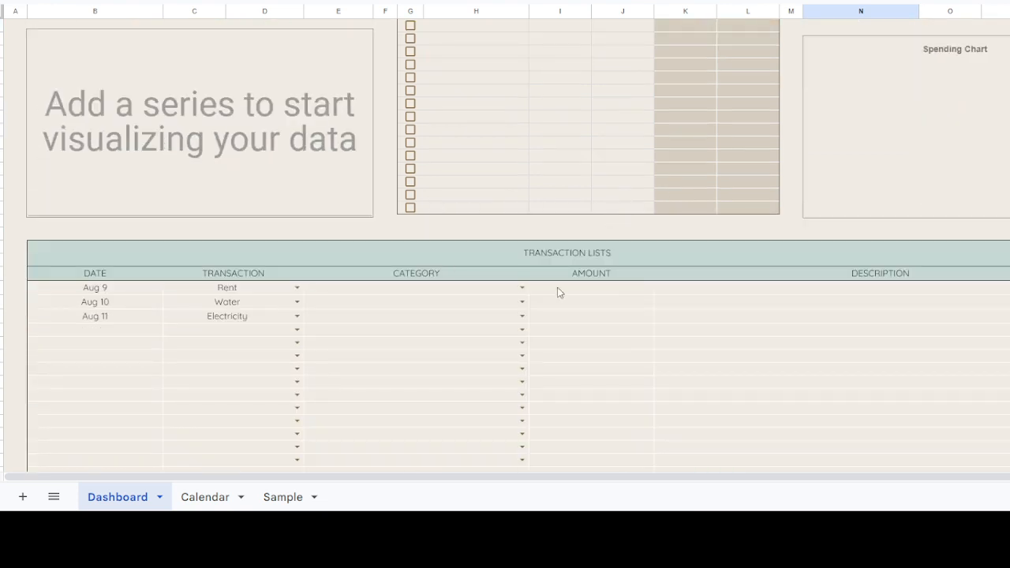
left_click(522, 287)
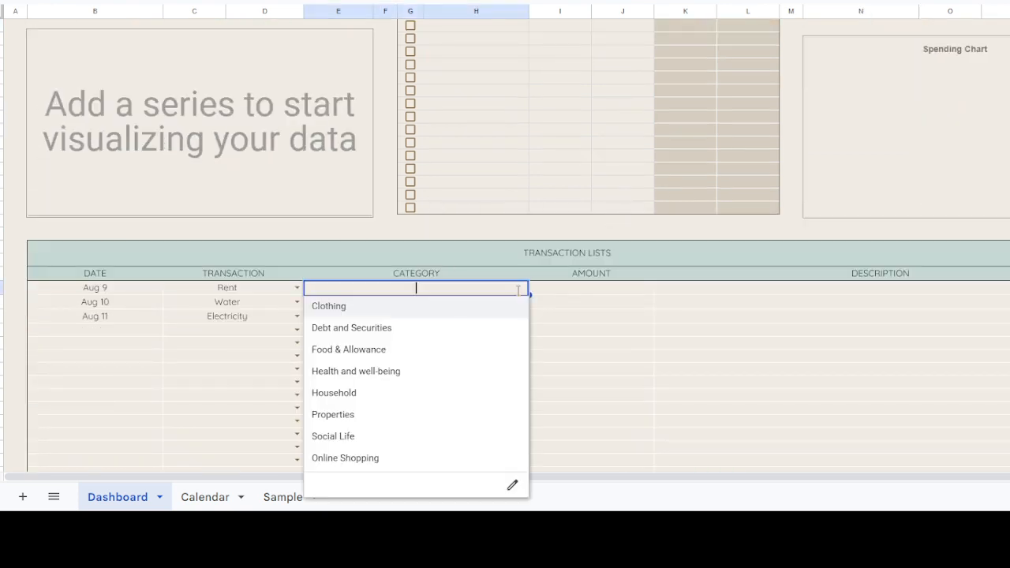
left_click(348, 392)
left_click(522, 301)
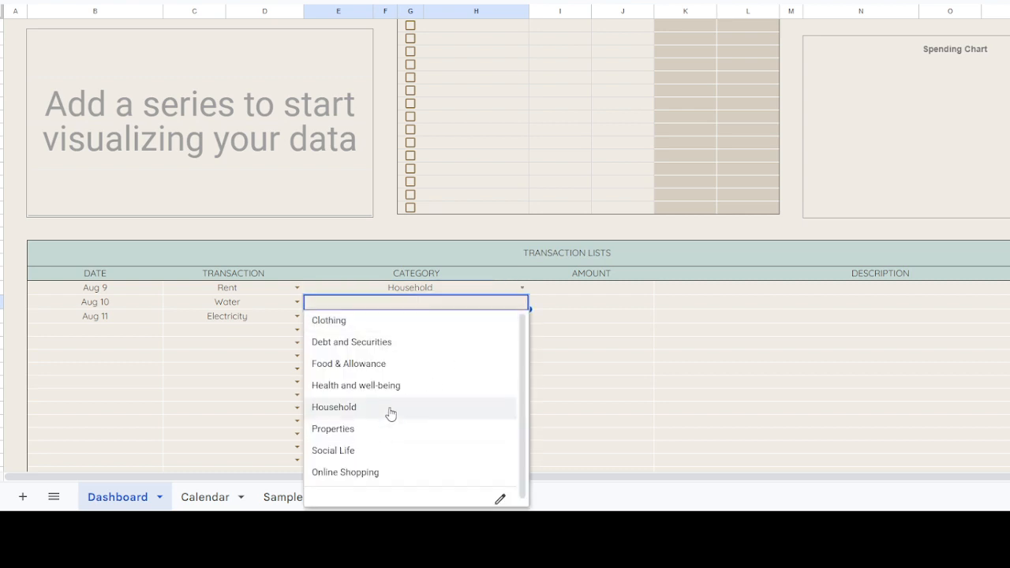
left_click(390, 409)
left_click(522, 316)
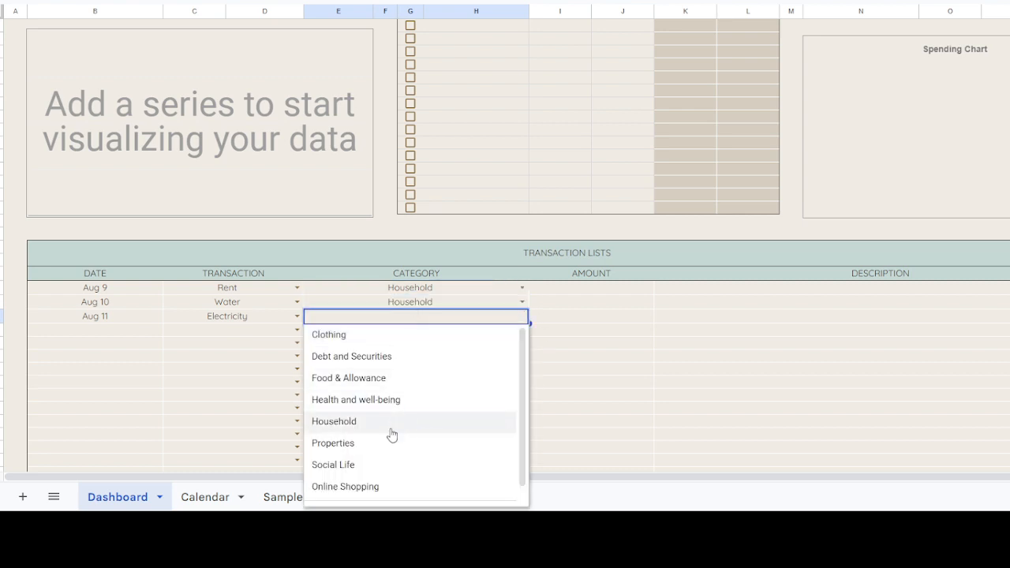
left_click(390, 424)
Step: Copy the planned amounts of Rent, Water and Electricity from the Bill Tracker into the Amount column of their transactions
left_click(609, 290)
scroll(625, 294, "up", 2)
scroll(625, 294, "up", 5)
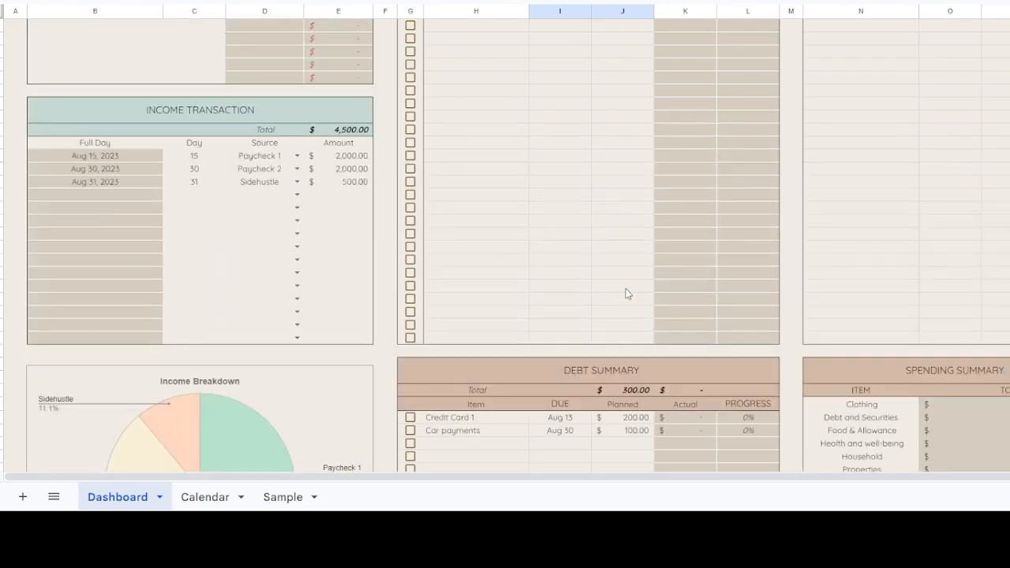
left_click(640, 66)
left_click_drag(639, 68, 636, 98)
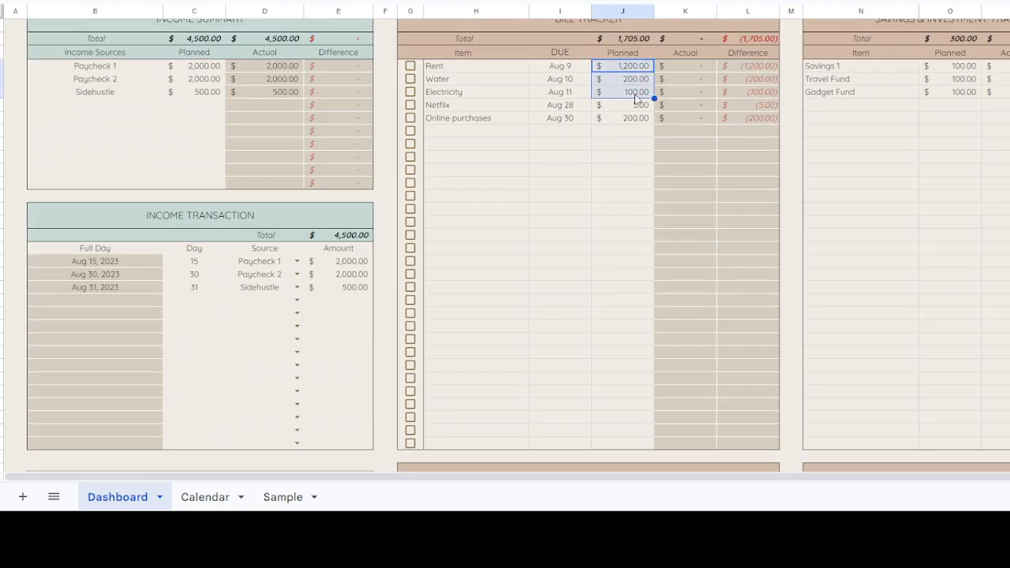
scroll(632, 174, "down", 7)
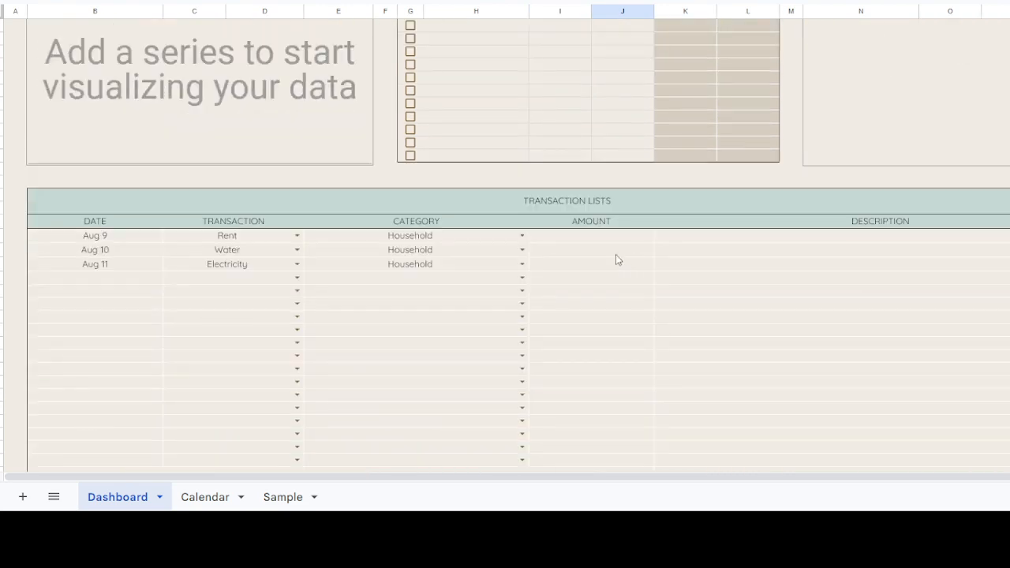
left_click(605, 242)
key("ctrl+v")
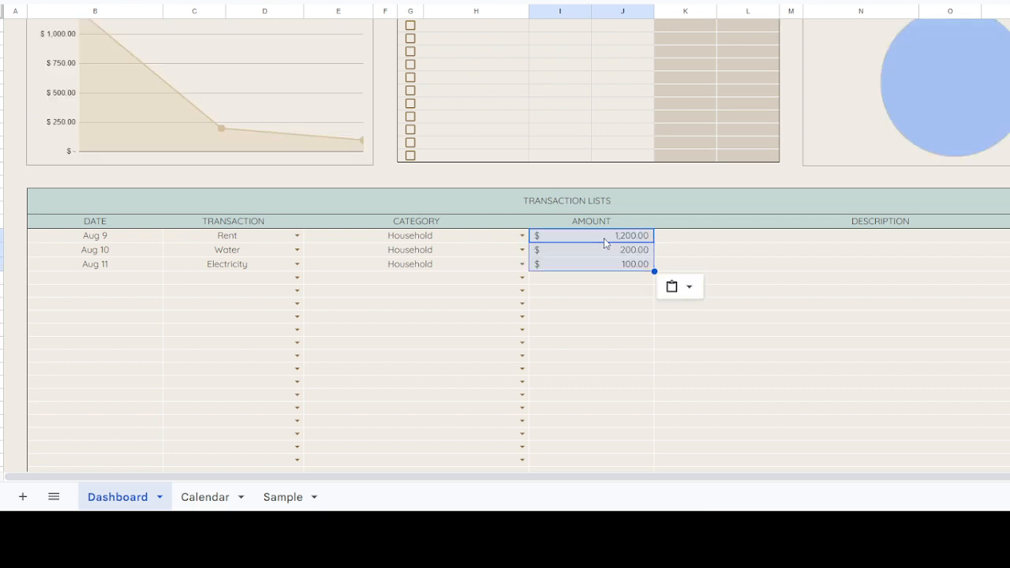
Step: Add a Dine Out item to the Bill Tracker below Online purchases
scroll(605, 243, "up", 2)
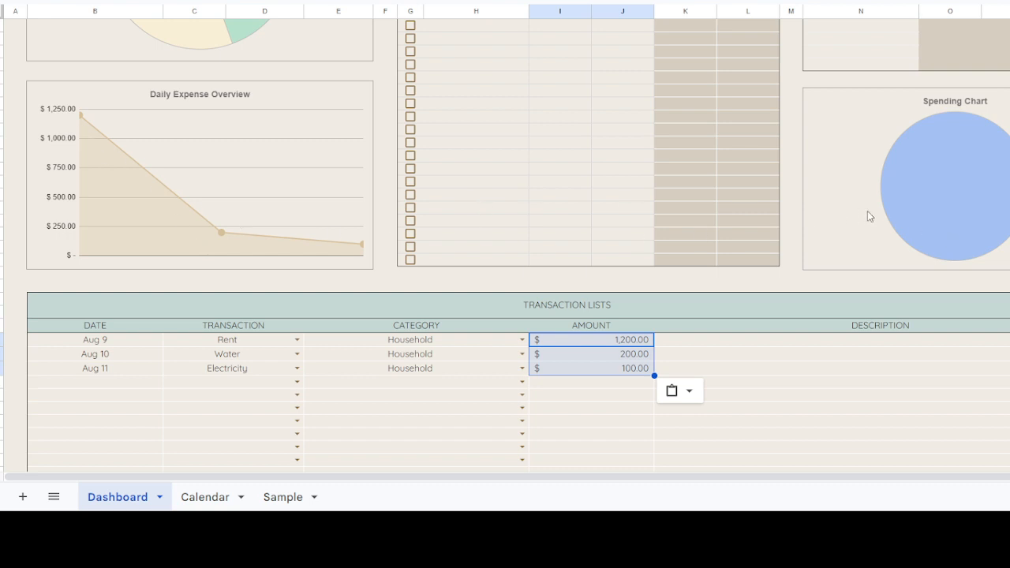
scroll(958, 215, "up", 2)
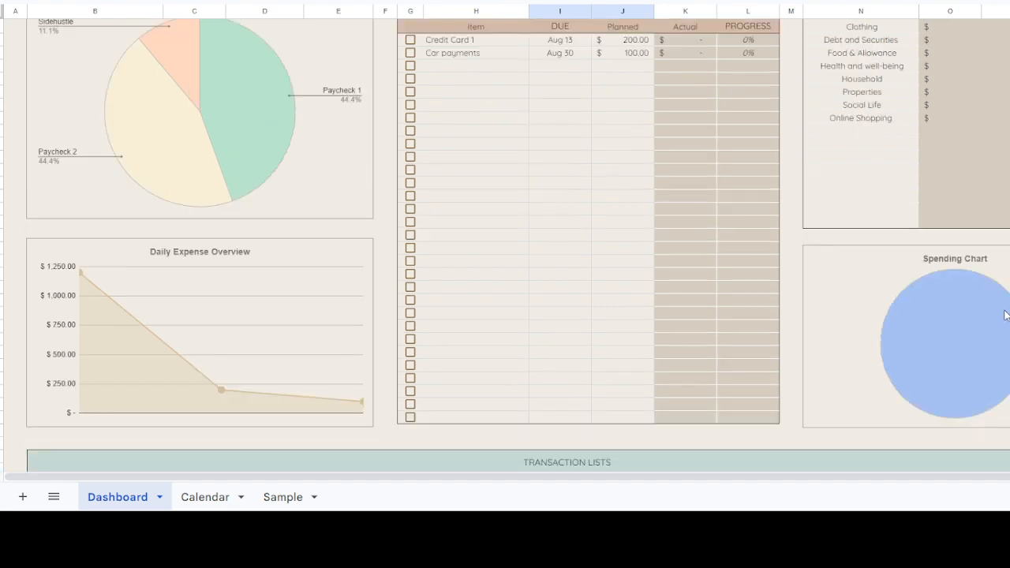
scroll(1006, 315, "up", 2)
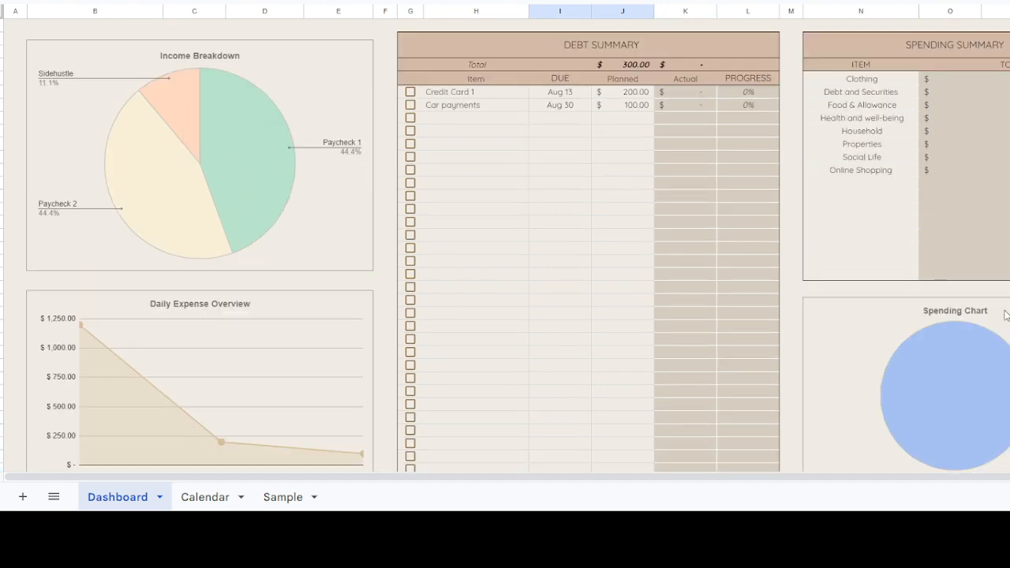
scroll(647, 203, "up", 10)
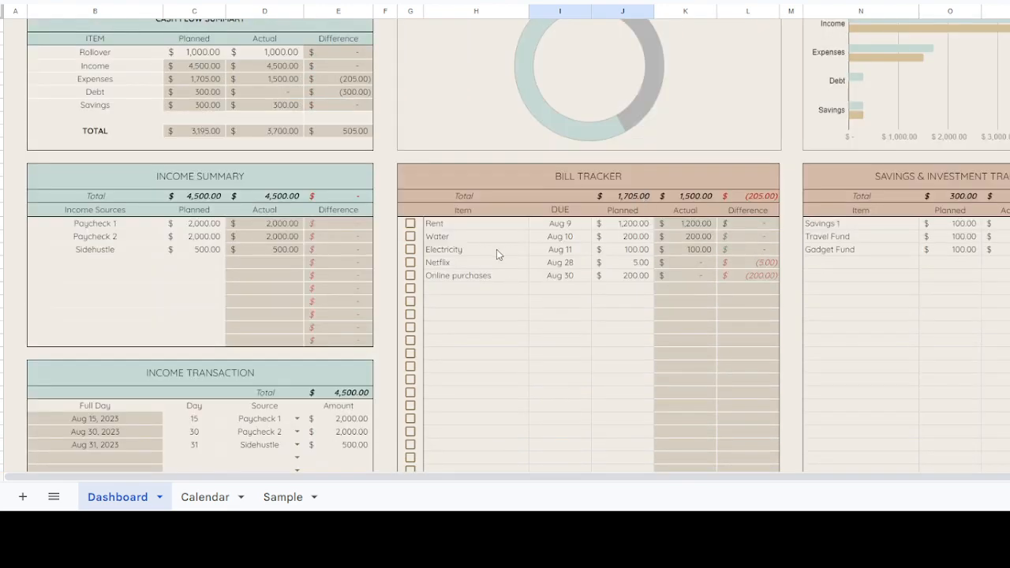
left_click(499, 265)
left_click(500, 275)
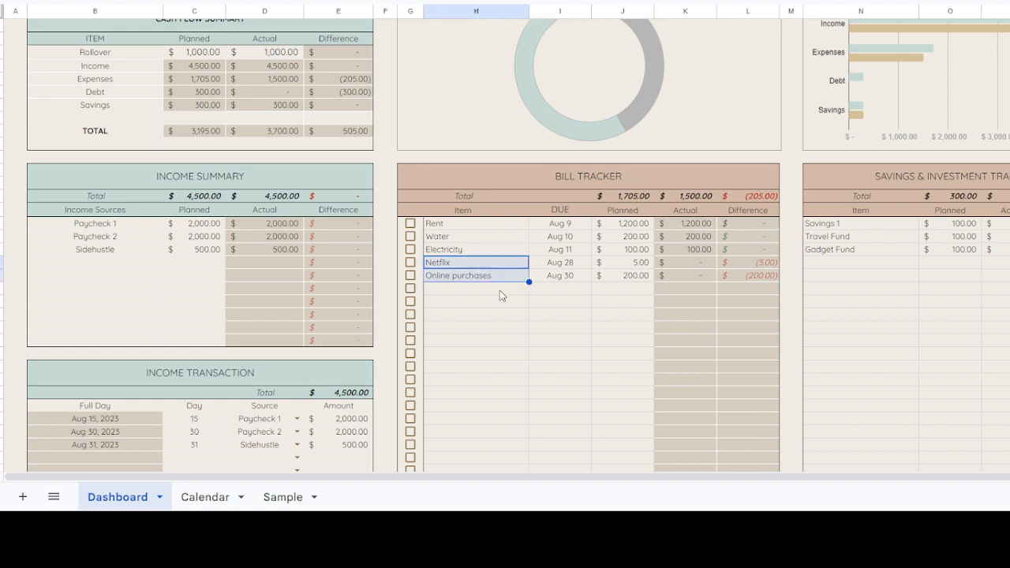
left_click(500, 289)
type("Din")
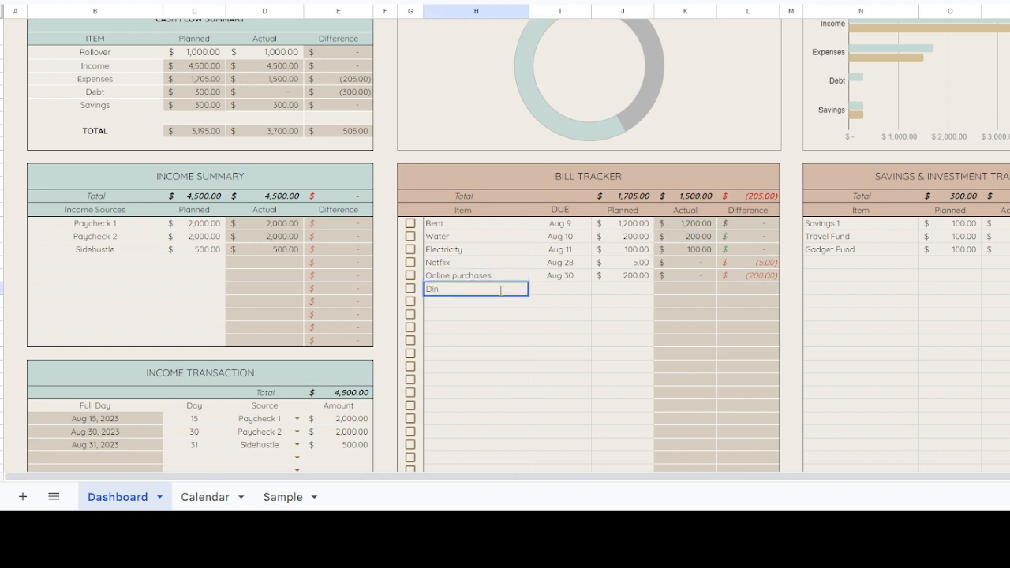
type("e OUt")
key("Return")
left_click(502, 265)
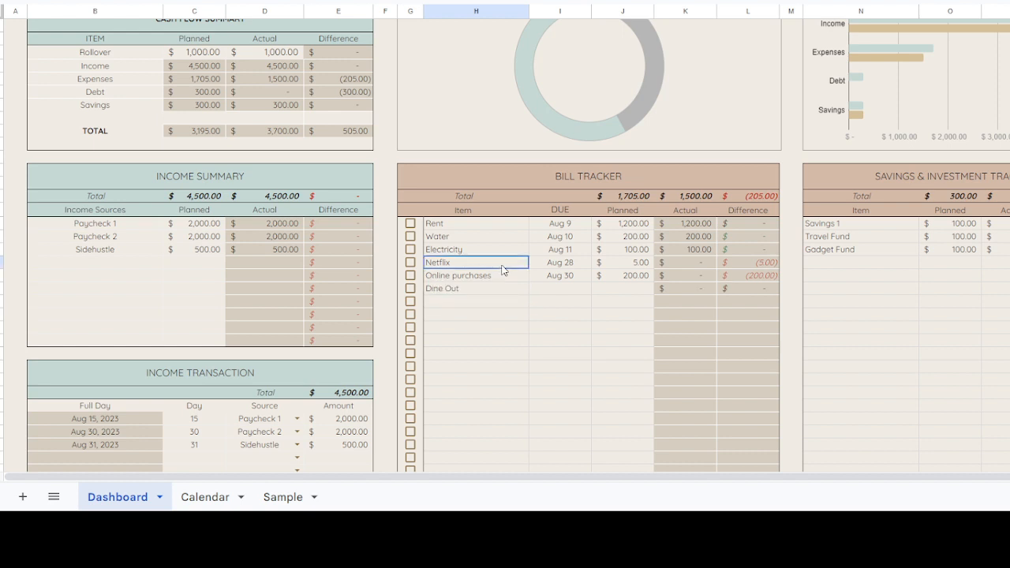
Step: Enter the dates 8/13 and 8/15 in the Transaction Lists below the Electricity transaction
left_click_drag(503, 276, 504, 292)
scroll(367, 353, "down", 15)
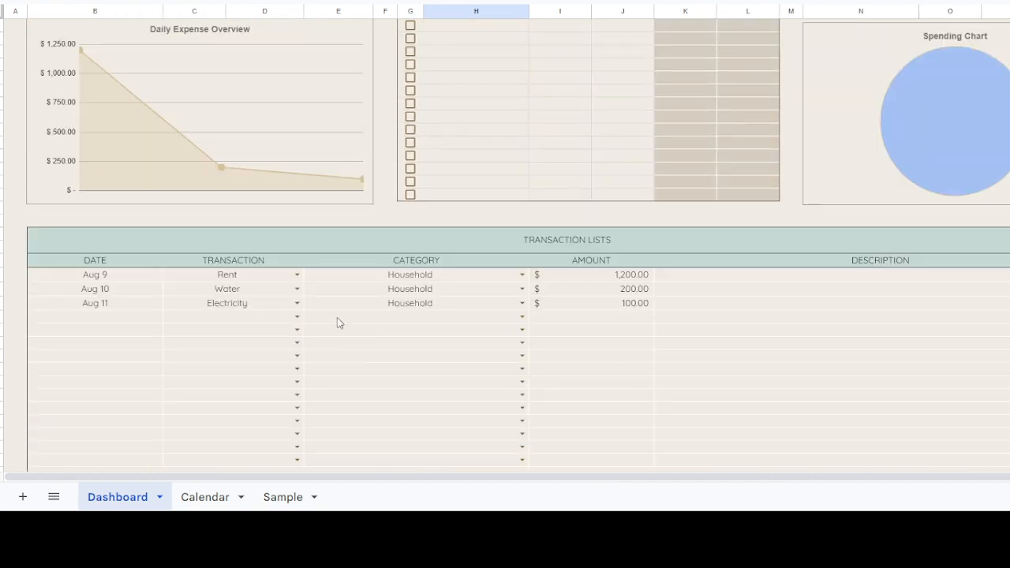
left_click(351, 320)
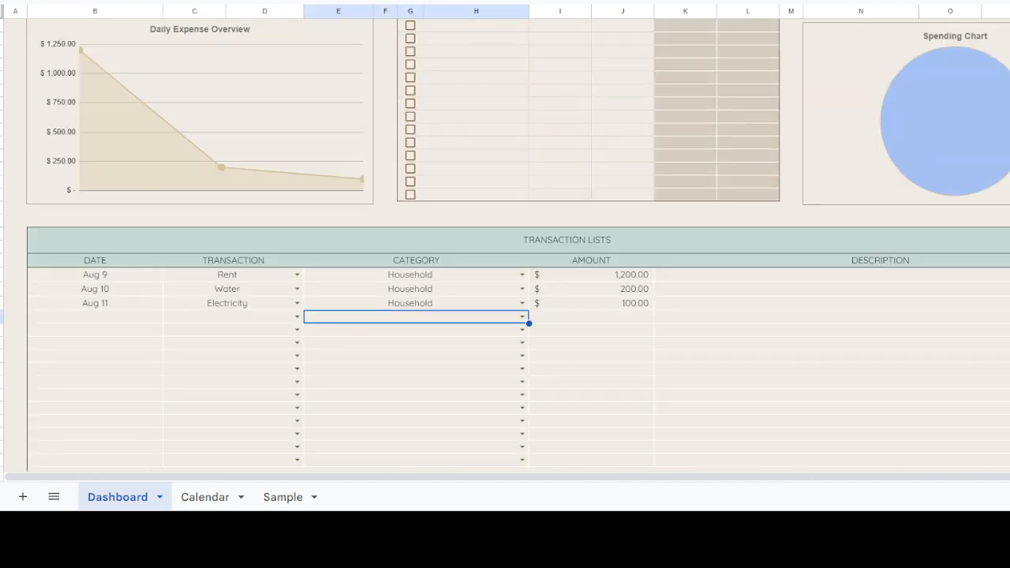
left_click(83, 318)
type("8/13")
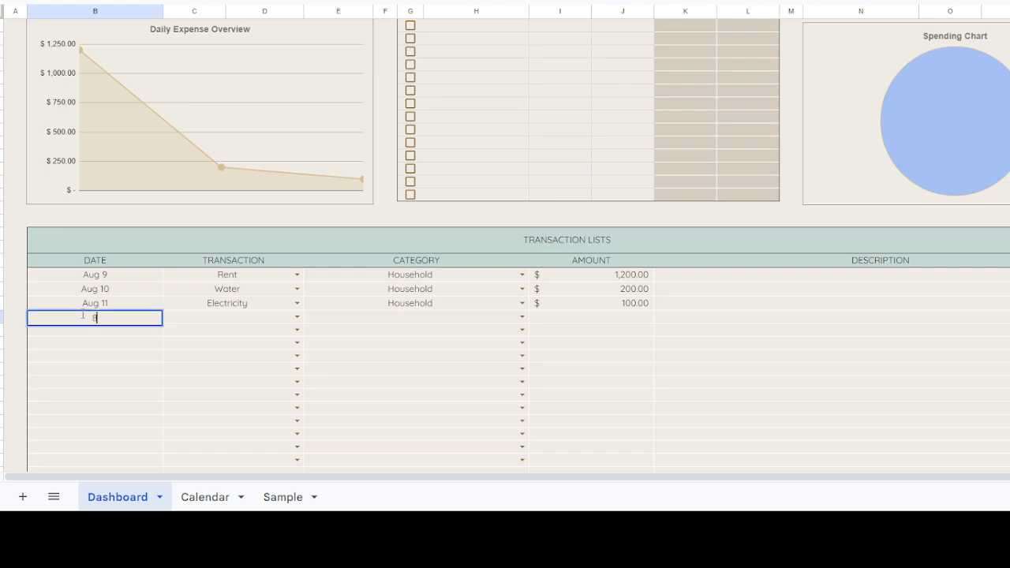
key("Return")
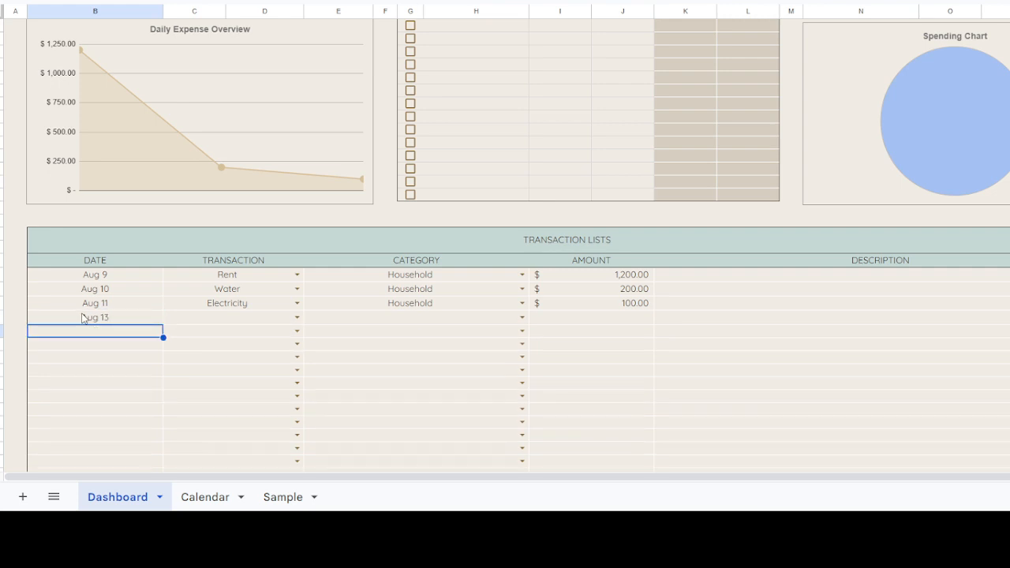
type("8/15")
key("Return")
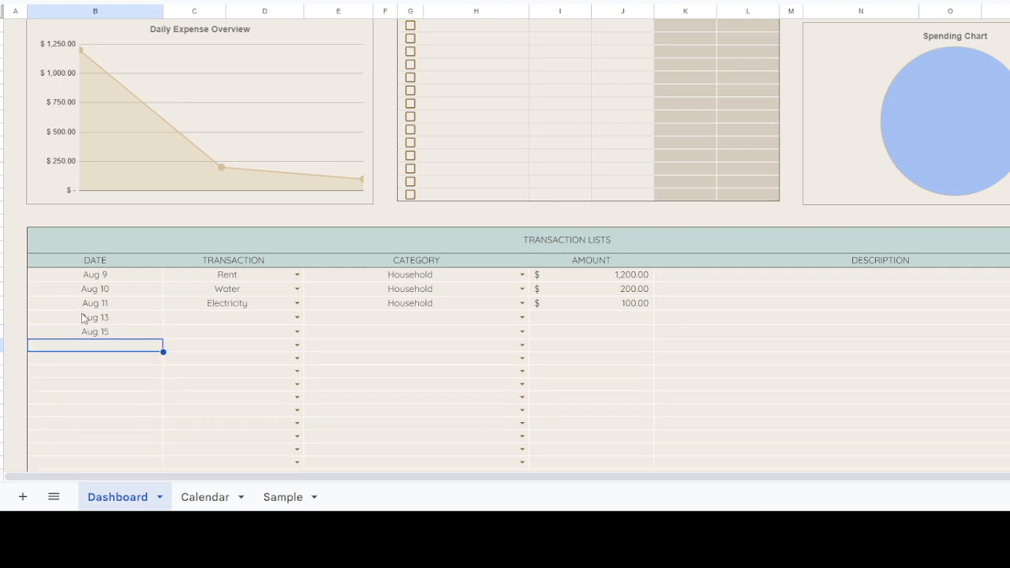
Step: Set the Aug 13 transaction to Online purchases and the Aug 15 transaction to Dine Out
scroll(338, 244, "up", 10)
scroll(339, 244, "down", 13)
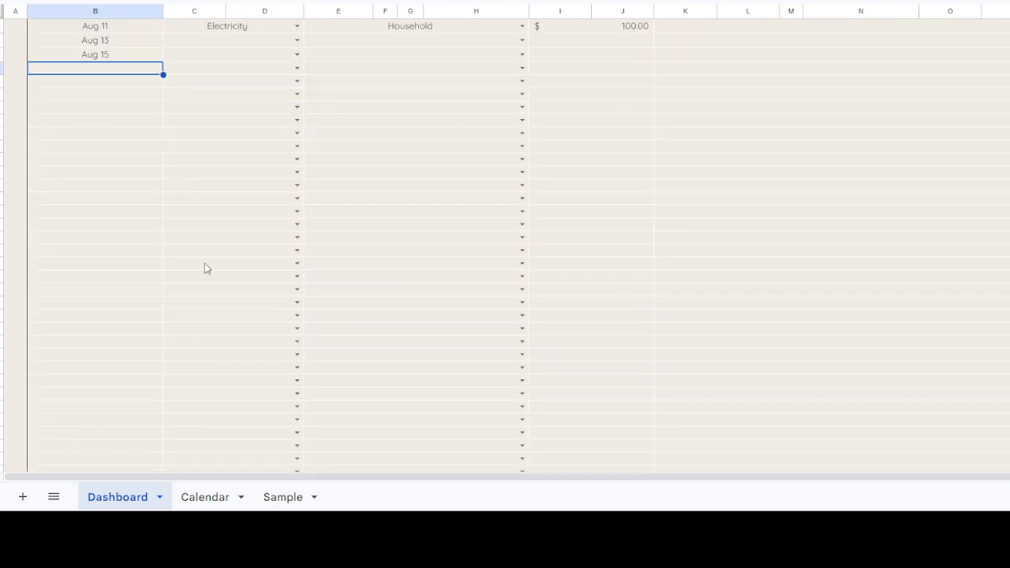
scroll(205, 269, "up", 4)
left_click(296, 200)
left_click(237, 307)
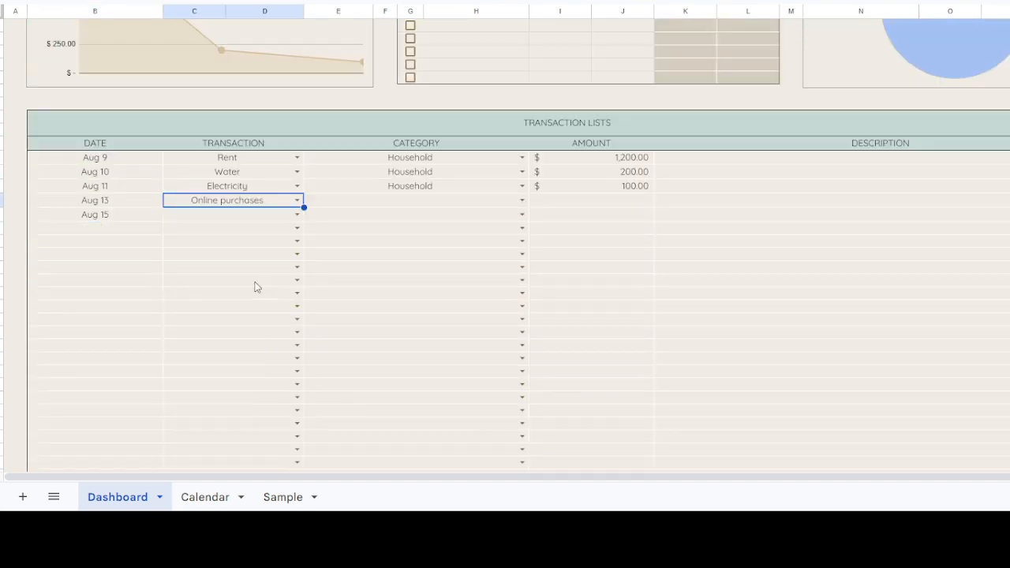
left_click(297, 213)
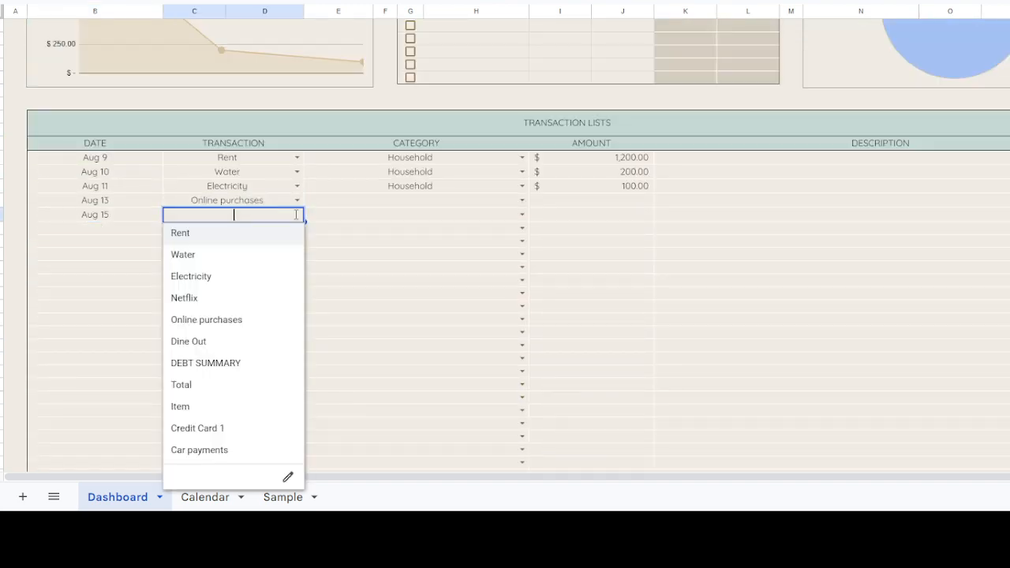
left_click(228, 342)
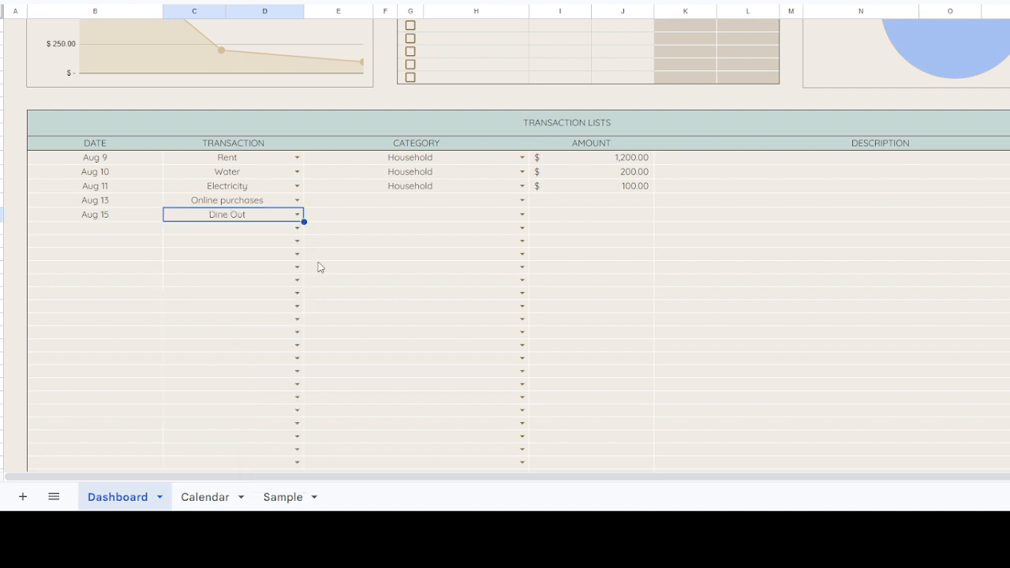
Step: Categorize the Online purchases transaction as Online Shopping and enter an amount of 50
left_click(522, 200)
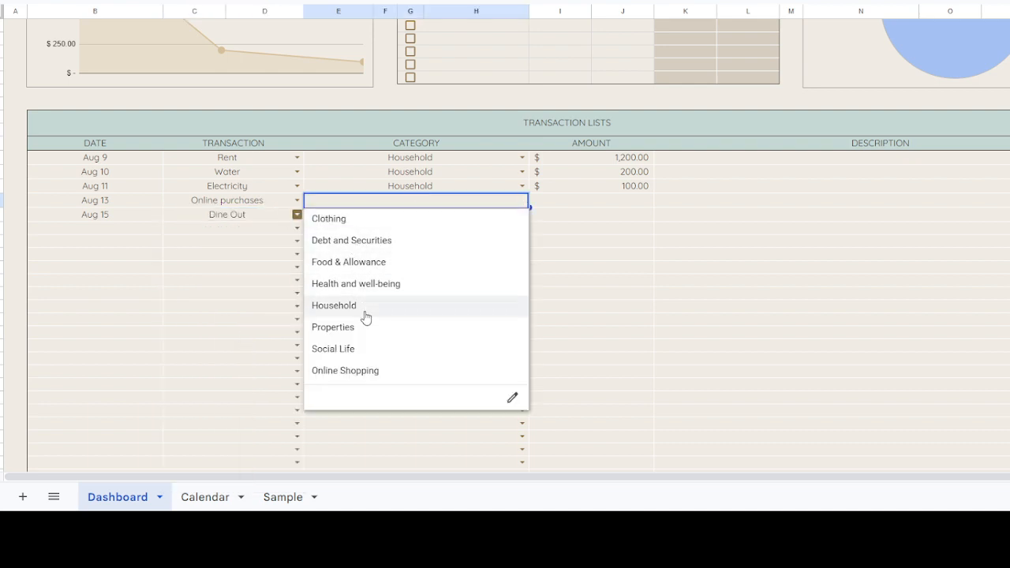
left_click(359, 371)
left_click(596, 201)
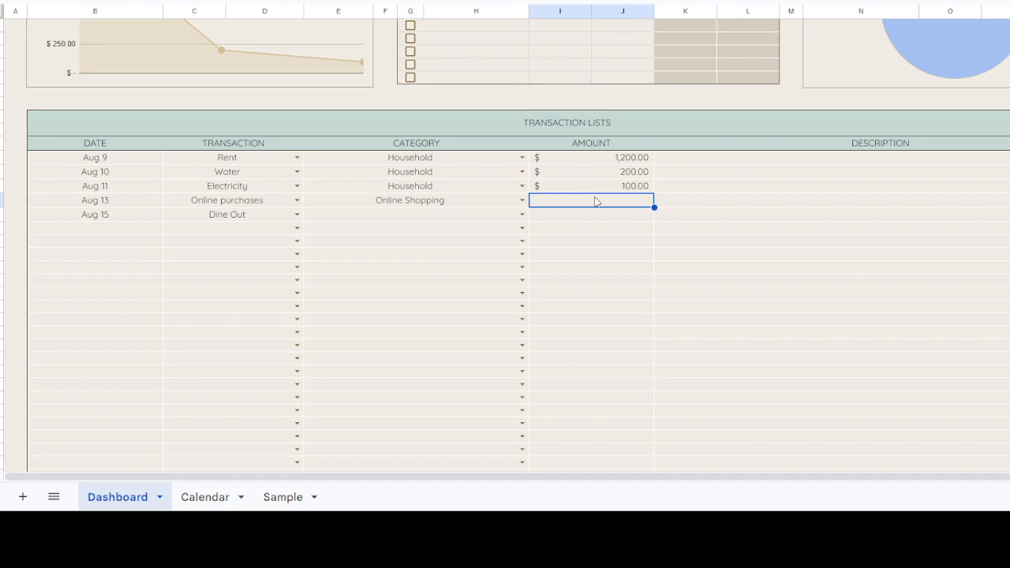
type("50")
key("Return")
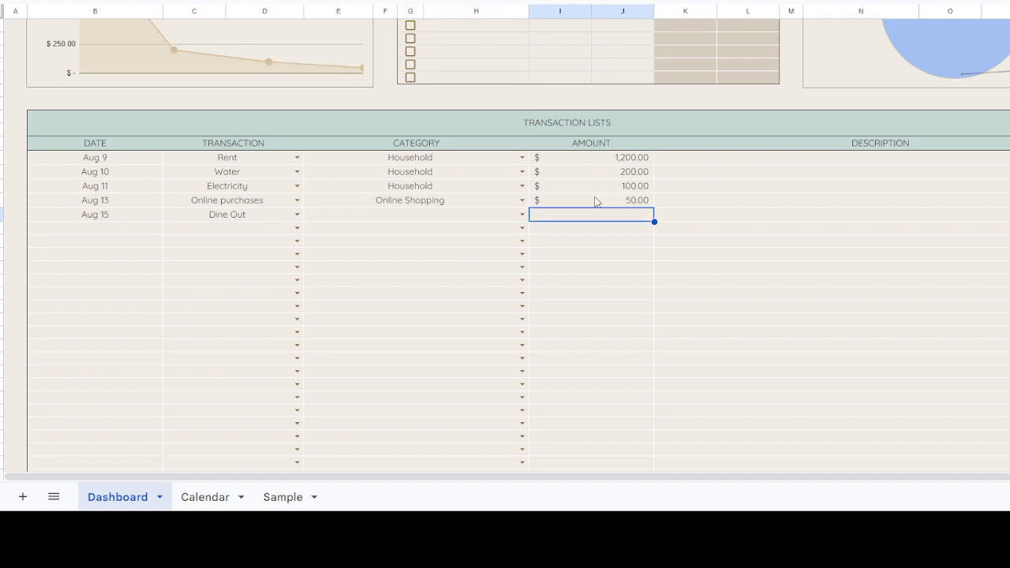
Step: Set the planned amount of Dine Out in the Bill Tracker to 200
left_click(477, 218)
scroll(544, 219, "up", 5)
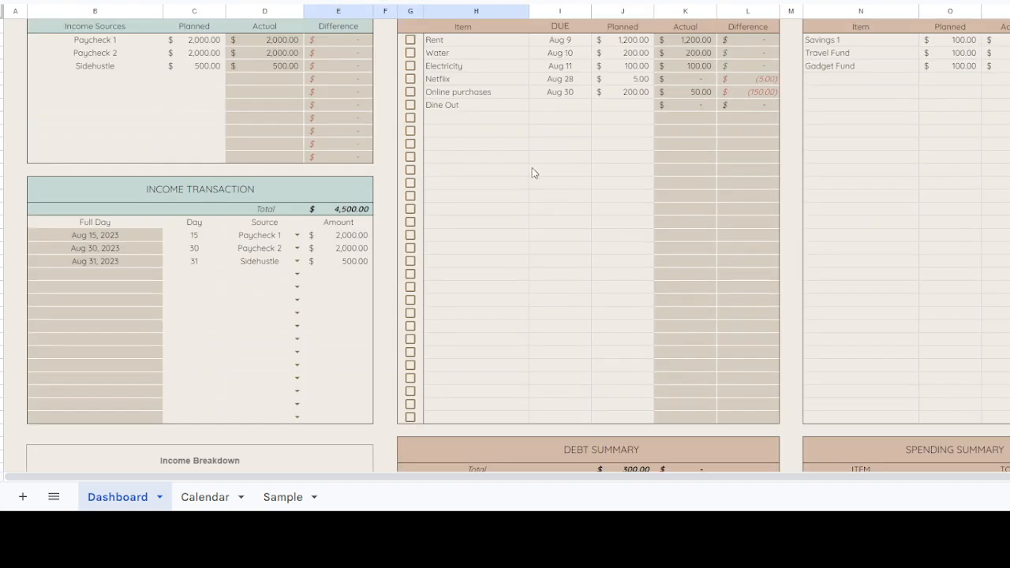
left_click(612, 107)
type("200")
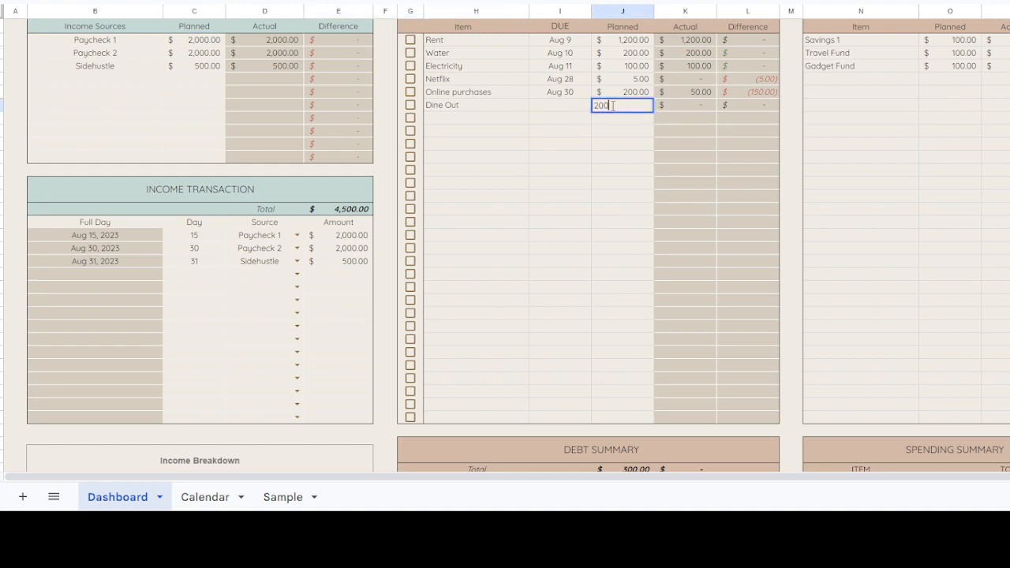
key("Return")
Step: Categorize the Dine Out transaction as Social Life and enter an amount of 50
scroll(611, 108, "up", 4)
scroll(611, 108, "down", 10)
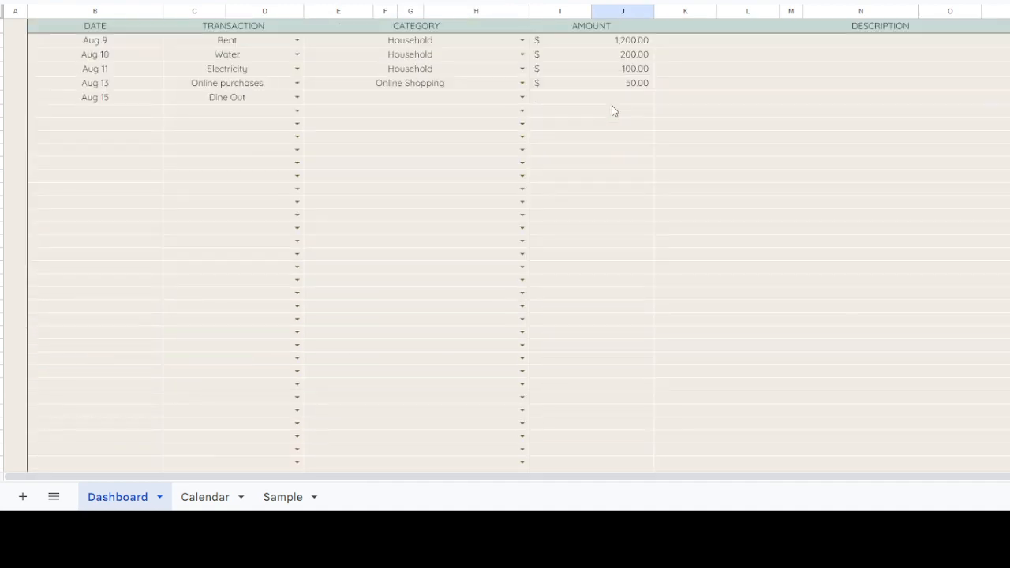
left_click(462, 110)
left_click(478, 100)
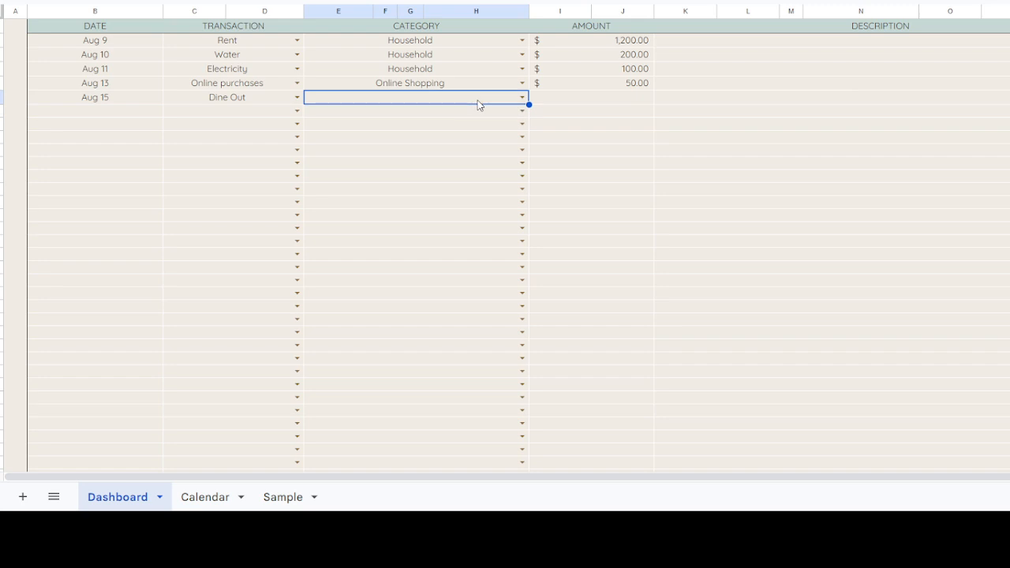
left_click(522, 97)
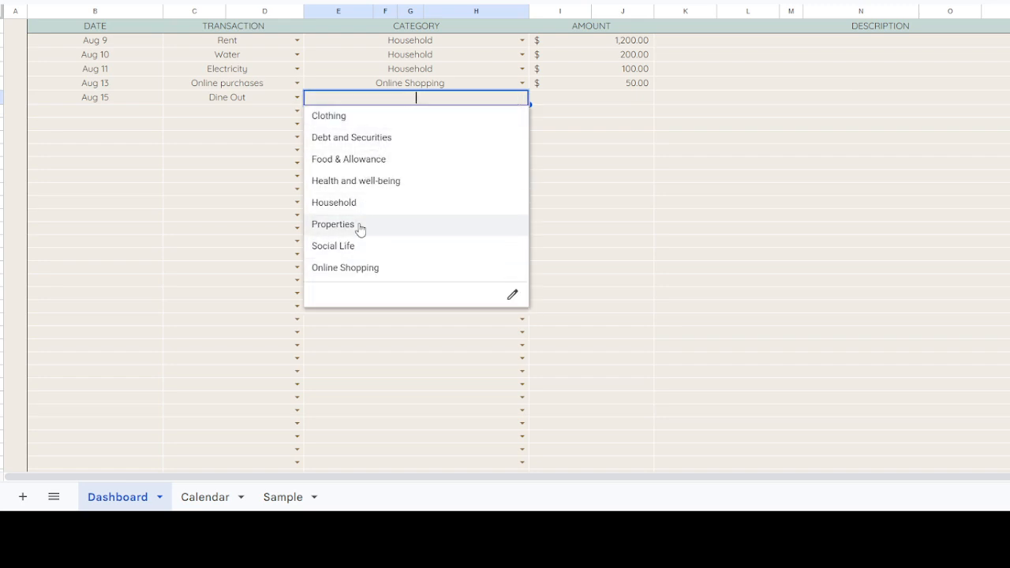
left_click(358, 251)
left_click(621, 99)
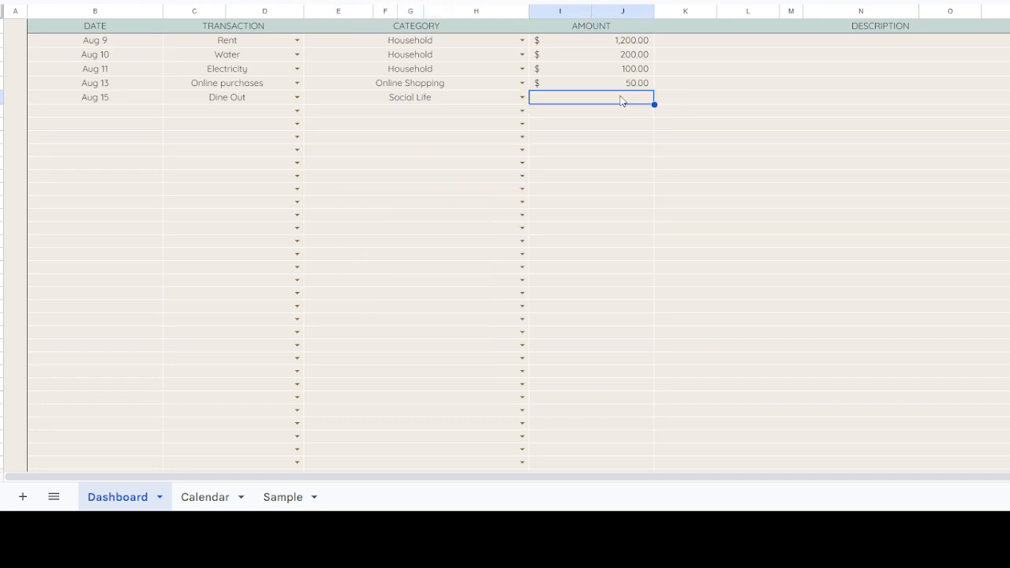
type("50")
key("Return")
Step: Examine the Spending Chart and Daily Expense Overview along with the entries in the Transaction Lists
scroll(621, 99, "up", 3)
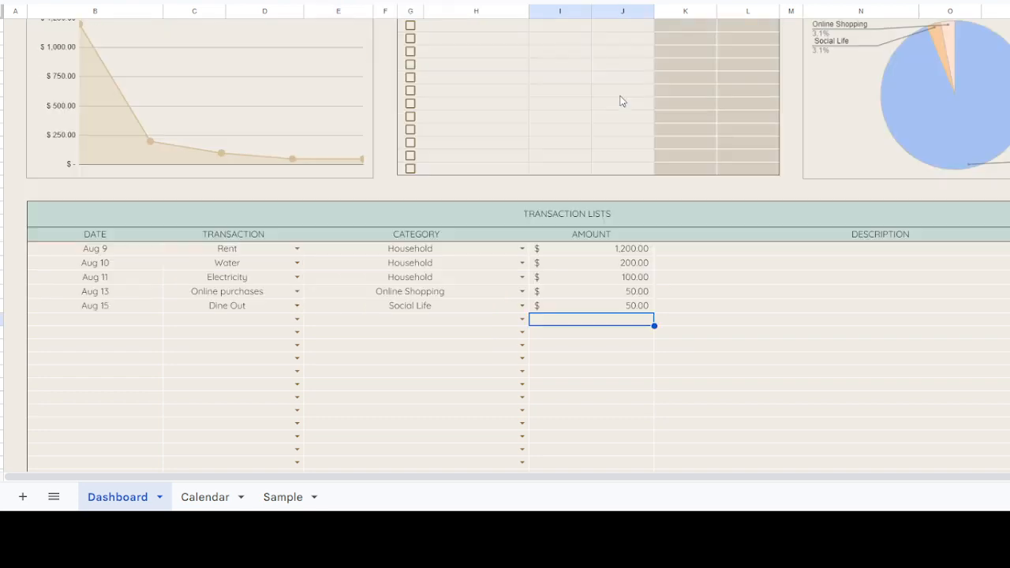
scroll(843, 84, "up", 5)
scroll(906, 134, "down", 1)
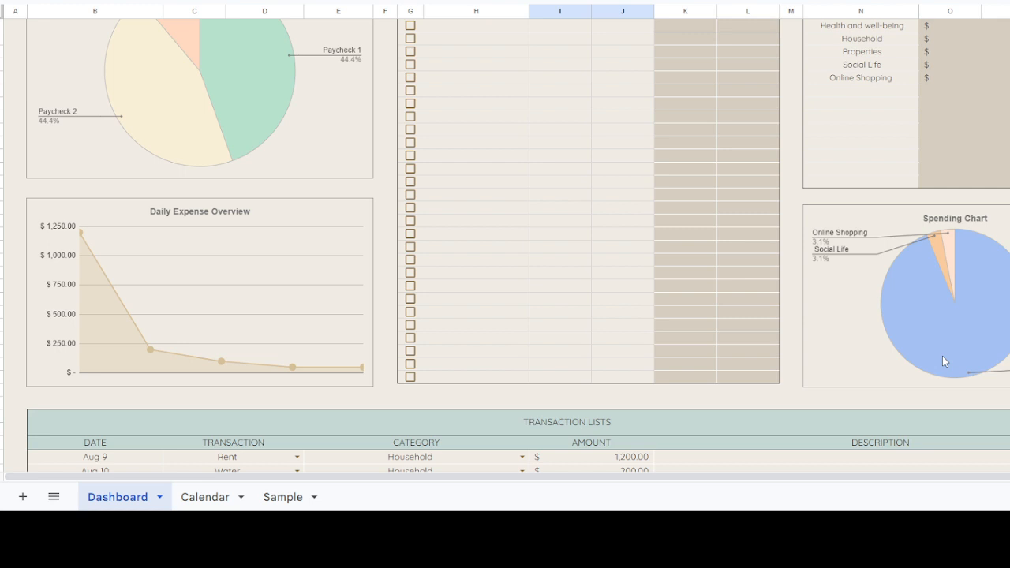
scroll(608, 338, "down", 3)
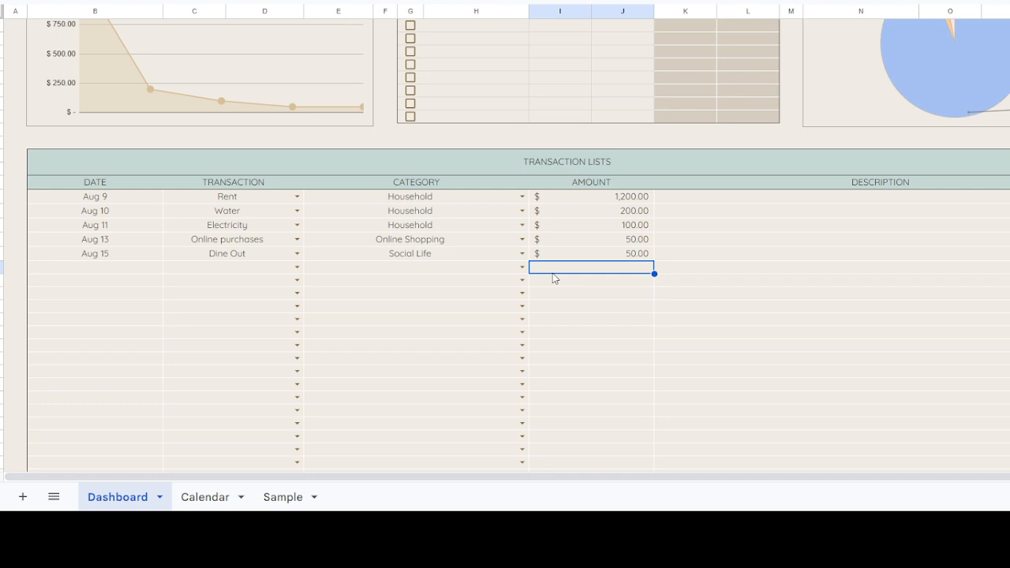
left_click(115, 267)
left_click(208, 323)
left_click(85, 257)
left_click(87, 265)
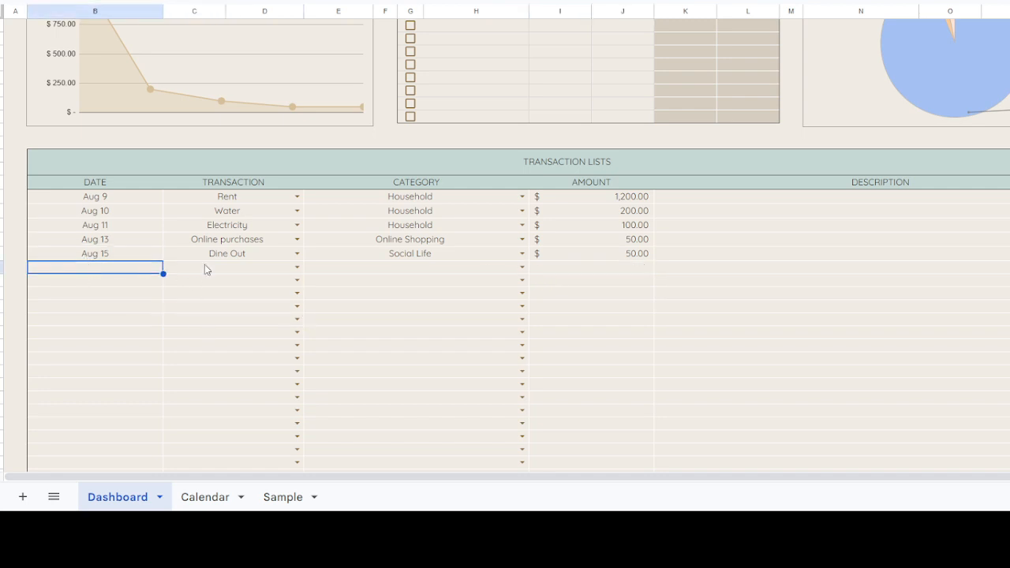
left_click(362, 270)
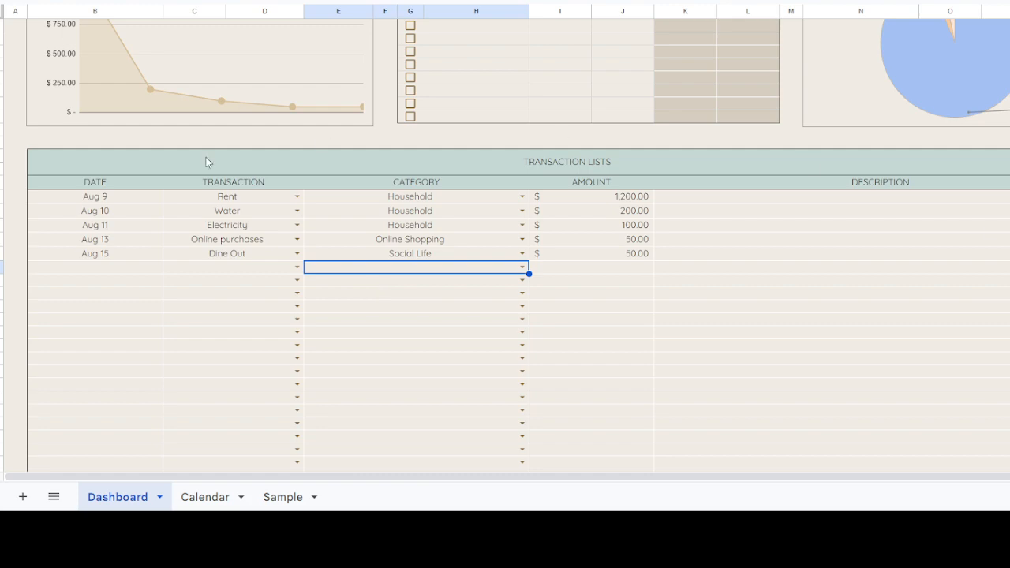
Step: Review the Dashboard's budget totals, Cash Flow Summary, Bill Tracker, Debt Summary and charts for August 2023
scroll(378, 405, "up", 3)
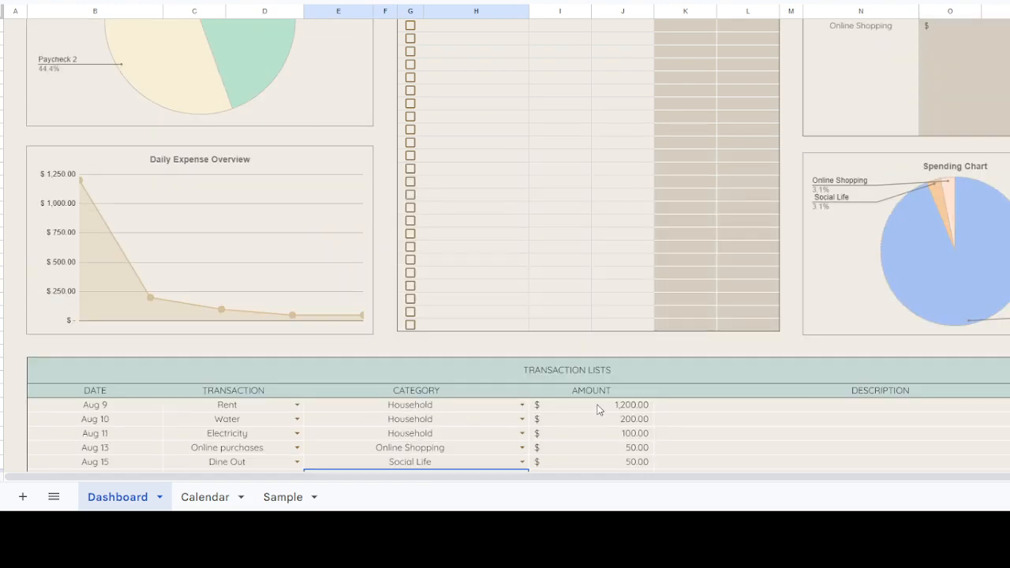
scroll(597, 409, "up", 10)
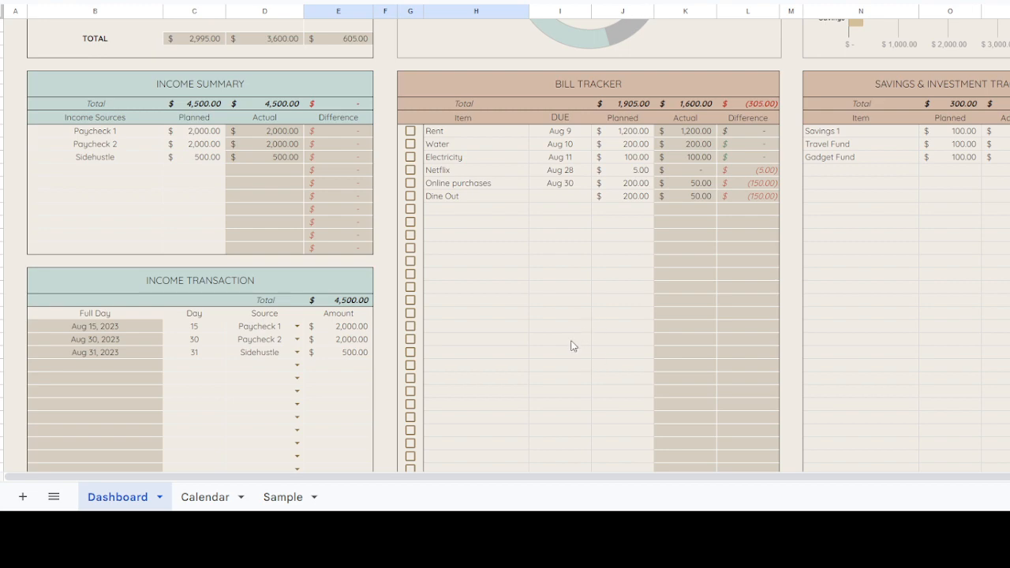
scroll(570, 340, "up", 4)
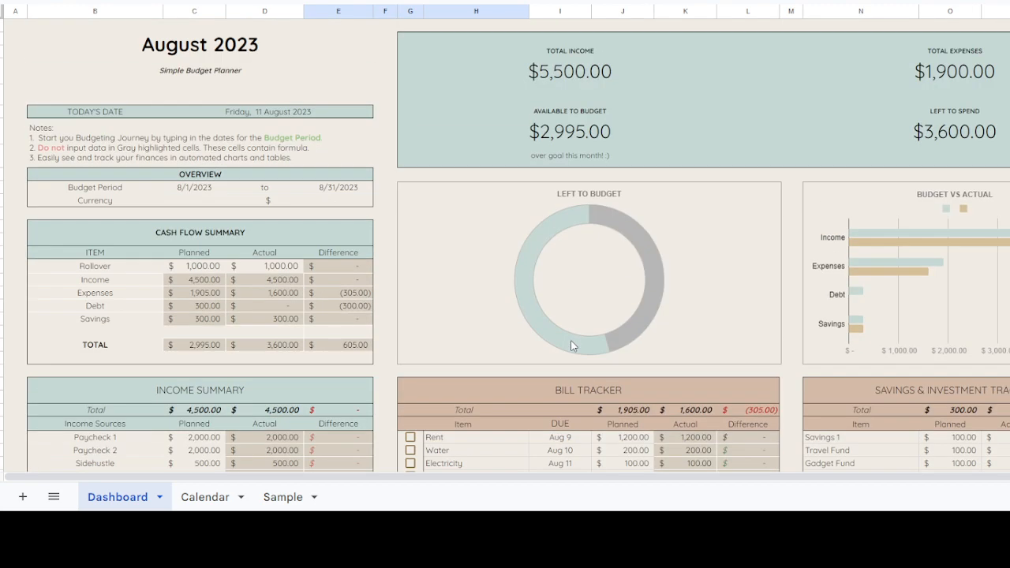
scroll(577, 339, "down", 3)
scroll(581, 338, "down", 6)
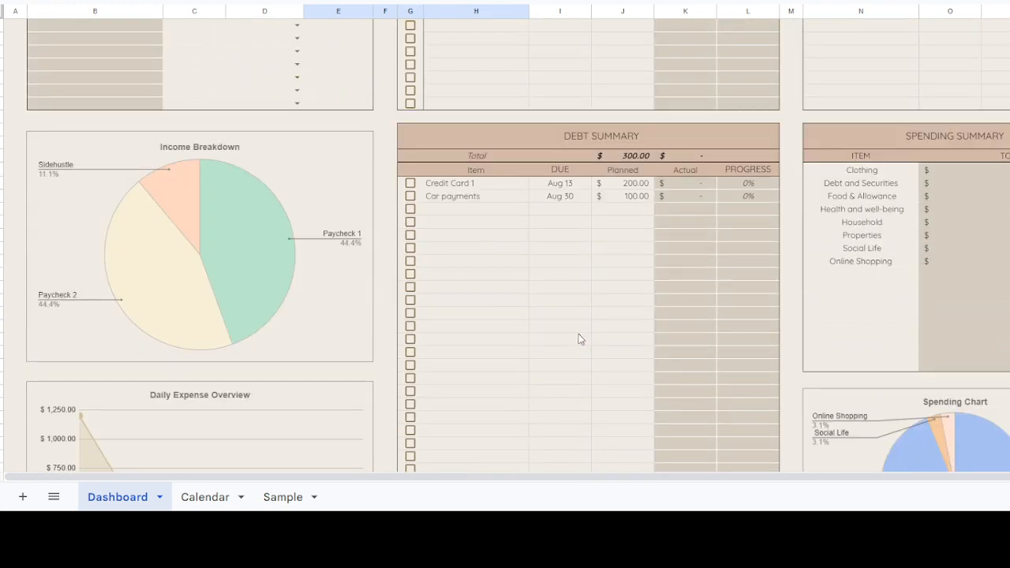
scroll(580, 340, "up", 6)
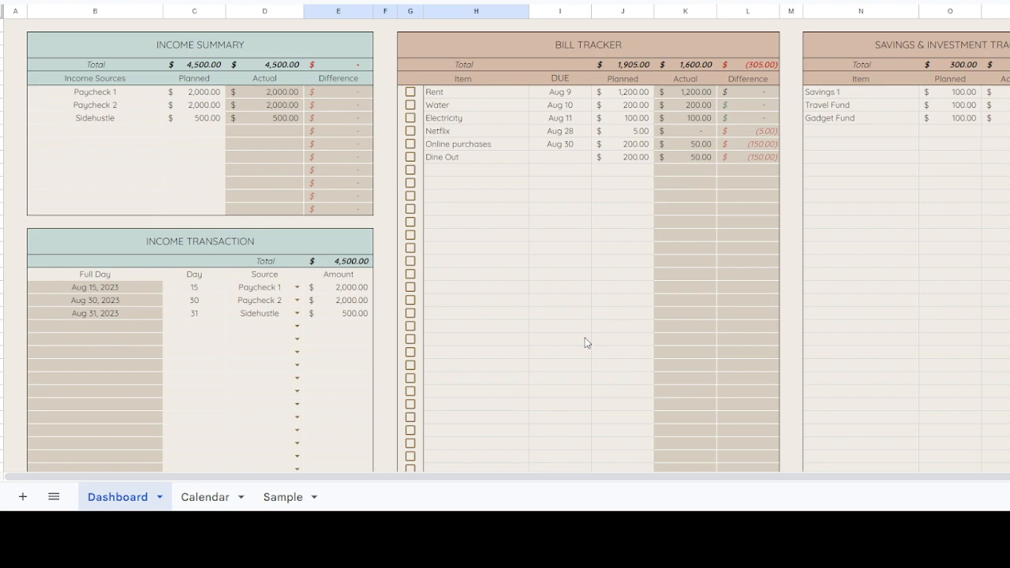
scroll(585, 343, "down", 5)
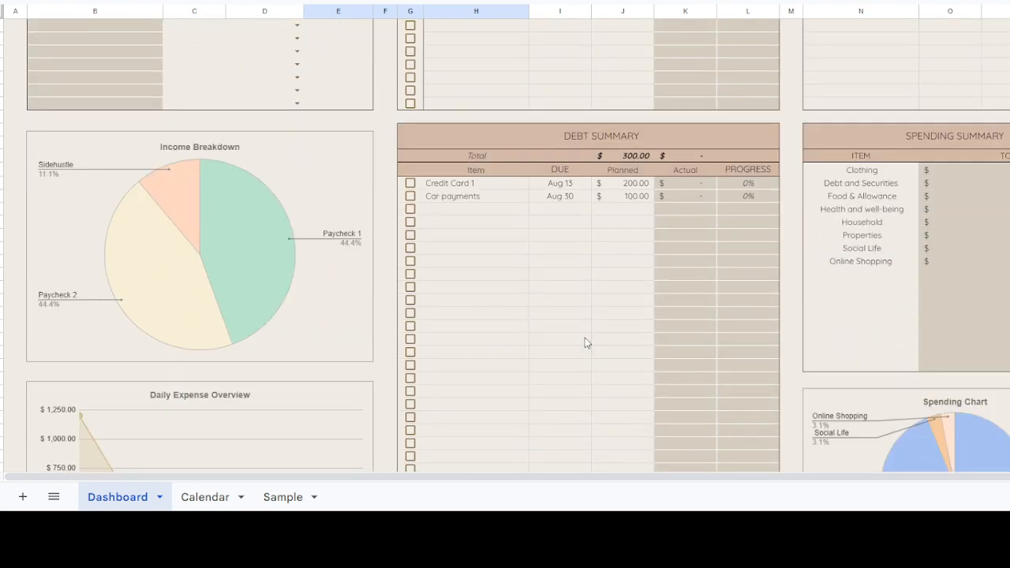
scroll(585, 342, "down", 3)
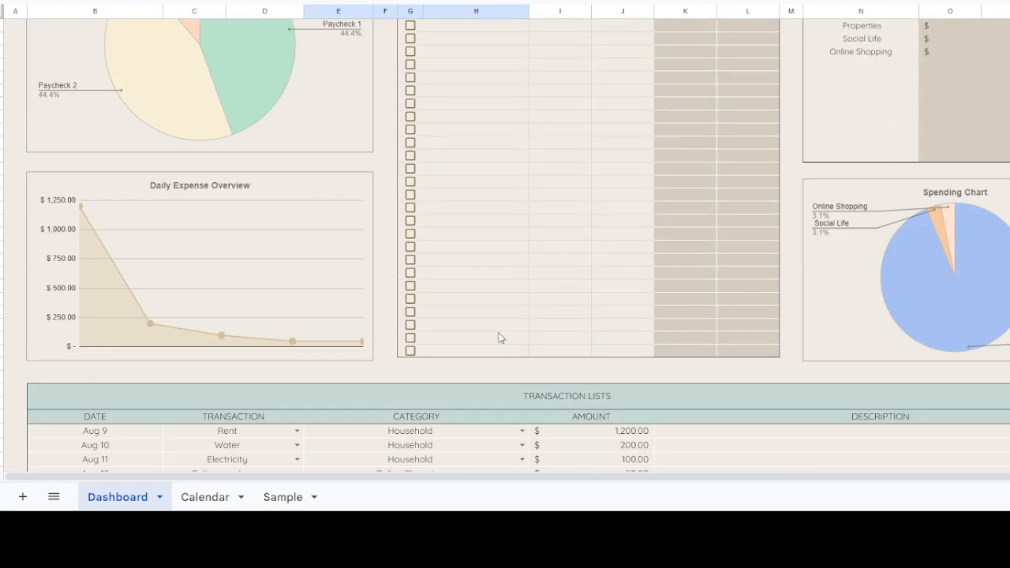
scroll(458, 295, "up", 8)
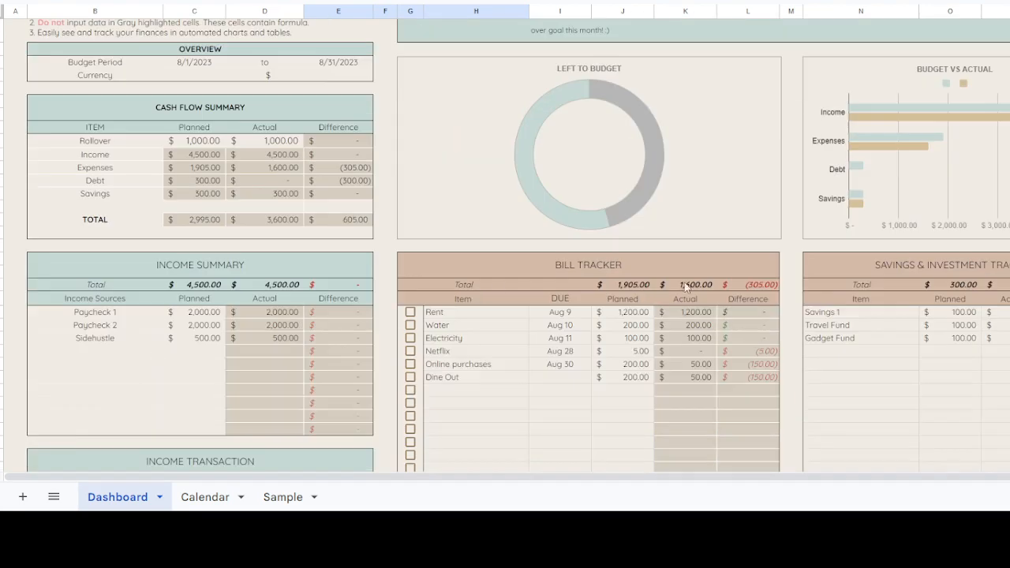
scroll(519, 332, "down", 5)
scroll(597, 355, "up", 5)
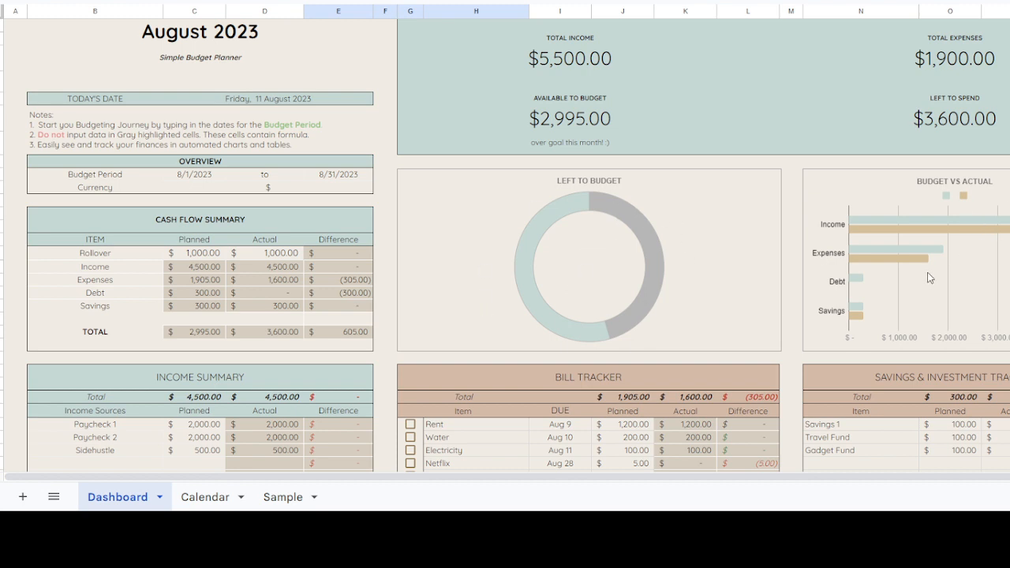
scroll(927, 264, "down", 2)
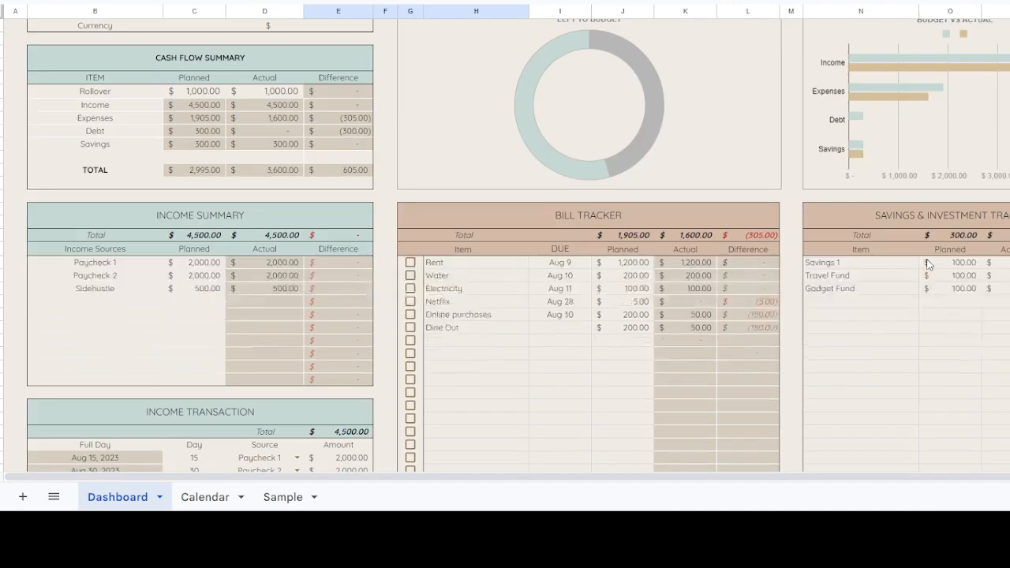
scroll(979, 260, "up", 2)
scroll(714, 263, "down", 4)
scroll(715, 263, "down", 7)
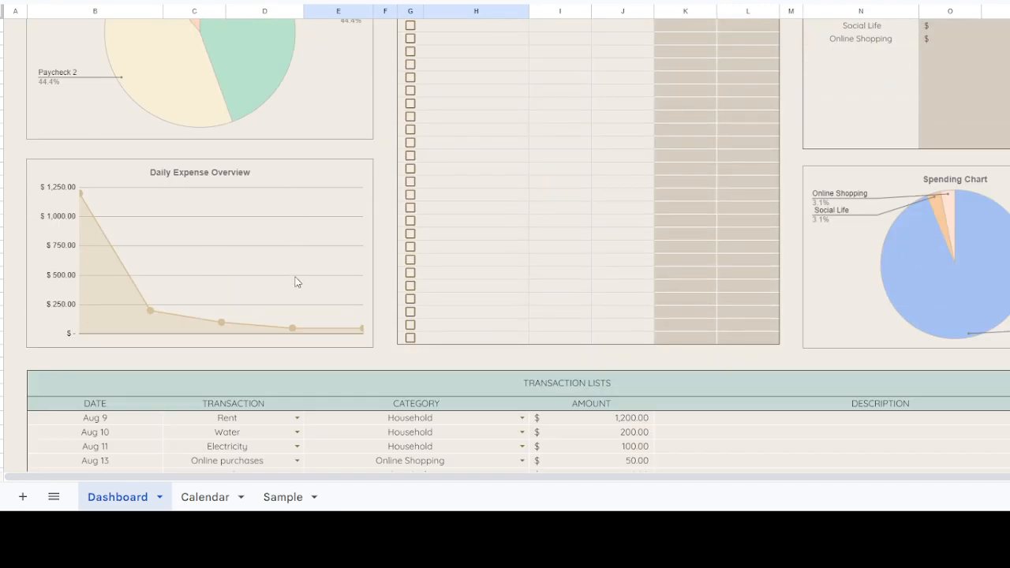
scroll(956, 315, "up", 10)
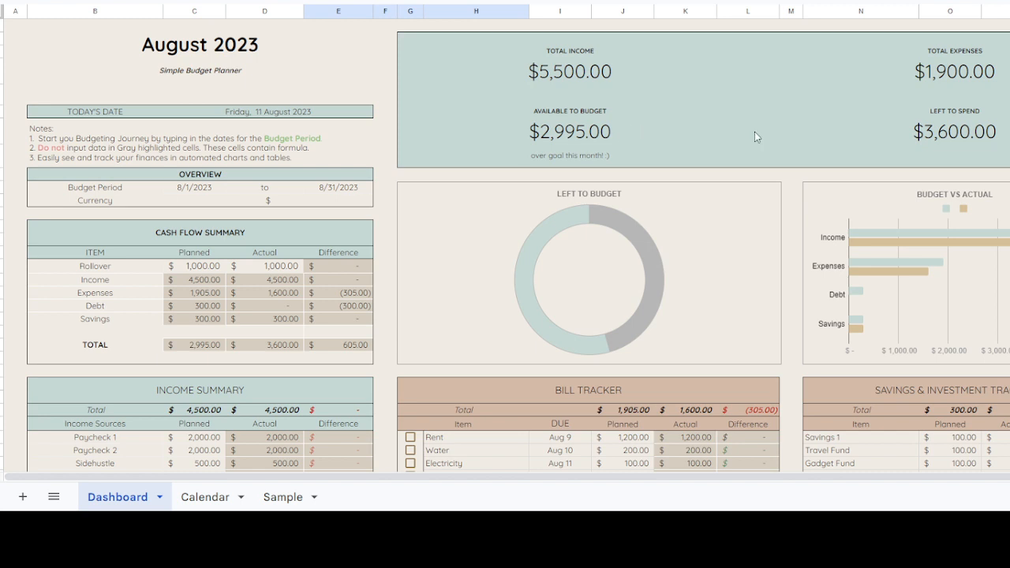
Step: Open the Calendar sheet and examine how the Pay Dates and Billing Due Dates entries are placed on the August calendar
left_click(198, 498)
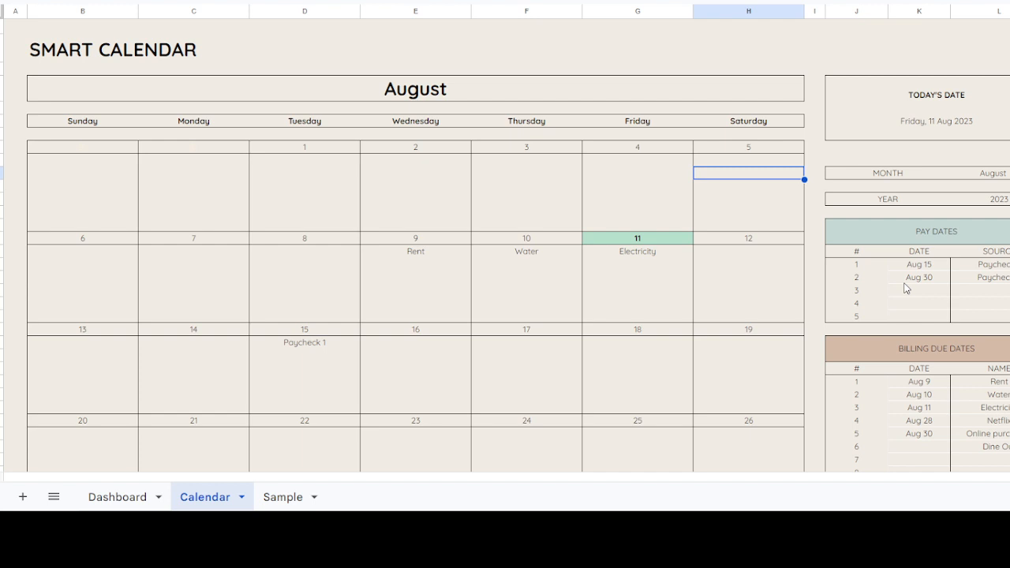
scroll(453, 247, "down", 1)
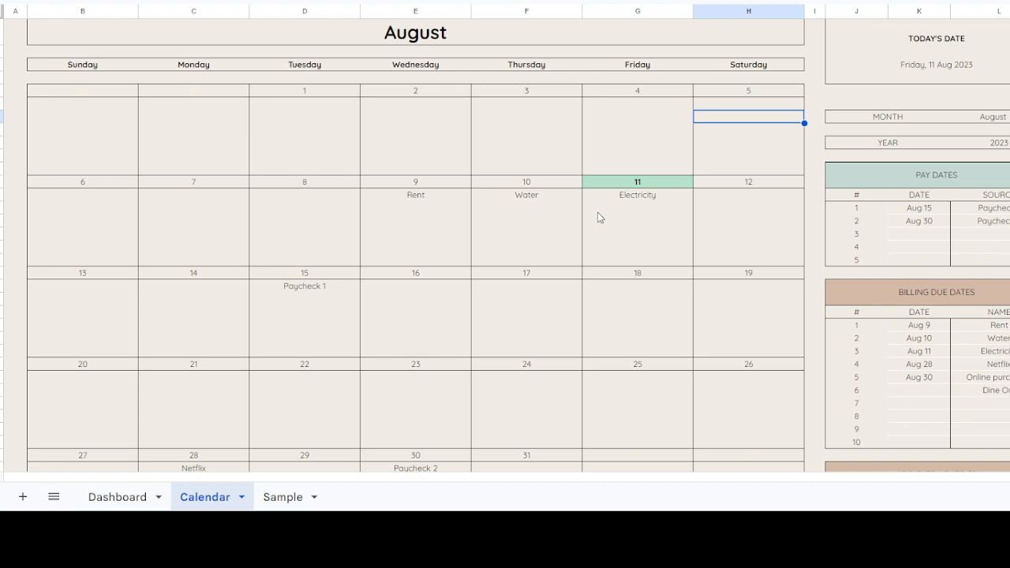
left_click(1004, 210)
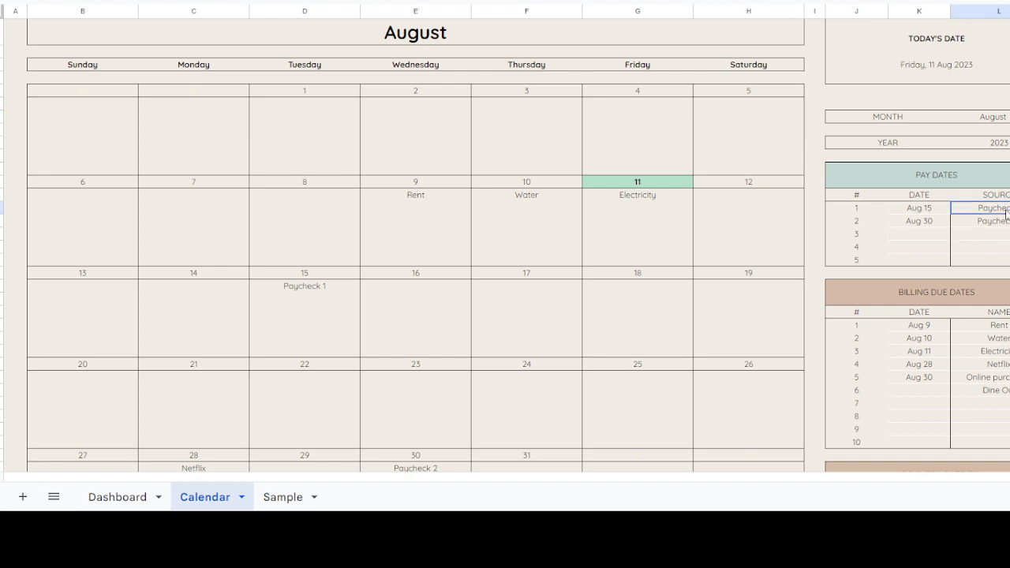
left_click_drag(1006, 212, 1001, 223)
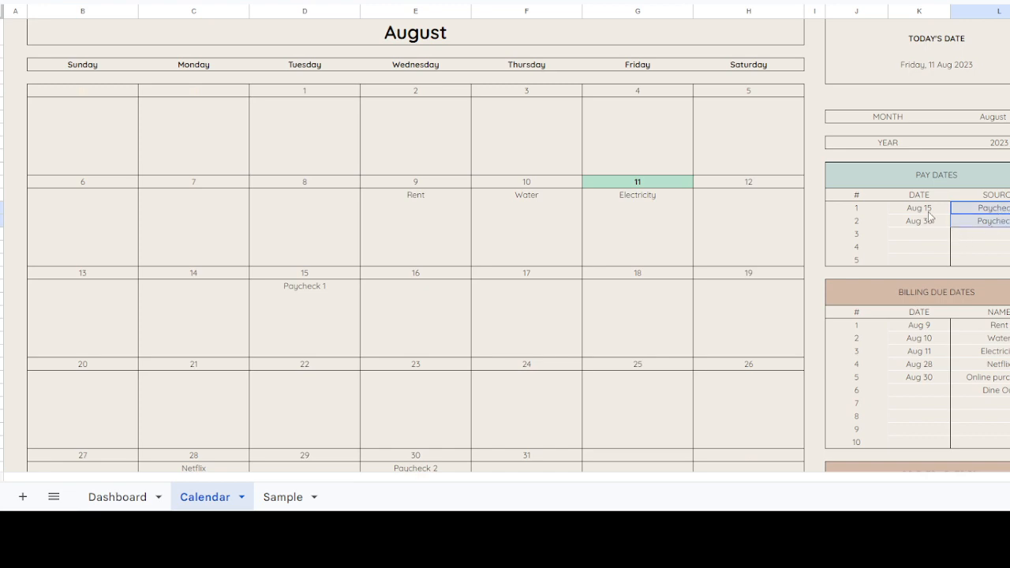
left_click(315, 287)
scroll(312, 315, "down", 3)
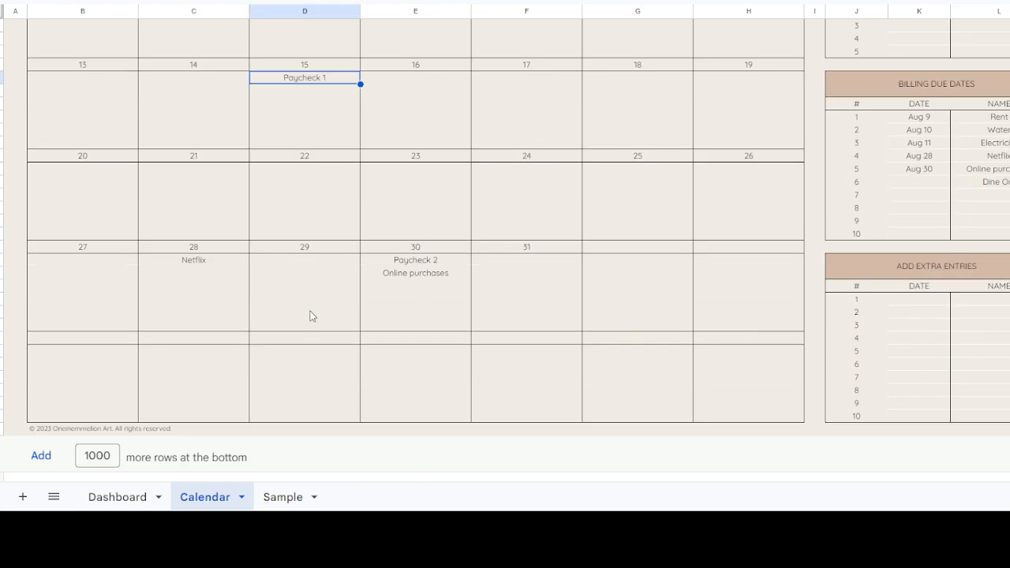
scroll(310, 315, "up", 3)
scroll(309, 313, "down", 3)
scroll(311, 304, "up", 4)
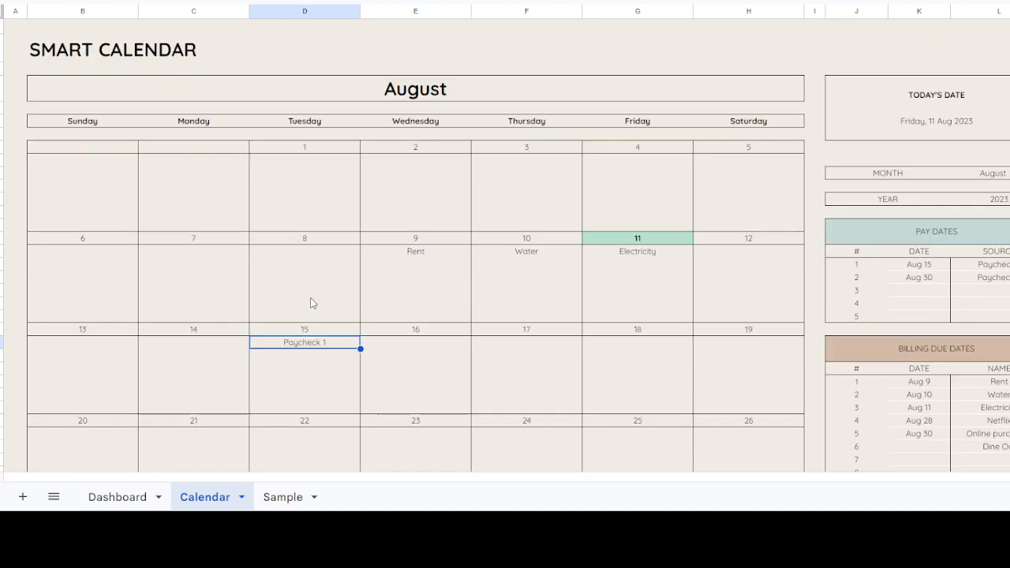
scroll(320, 334, "down", 2)
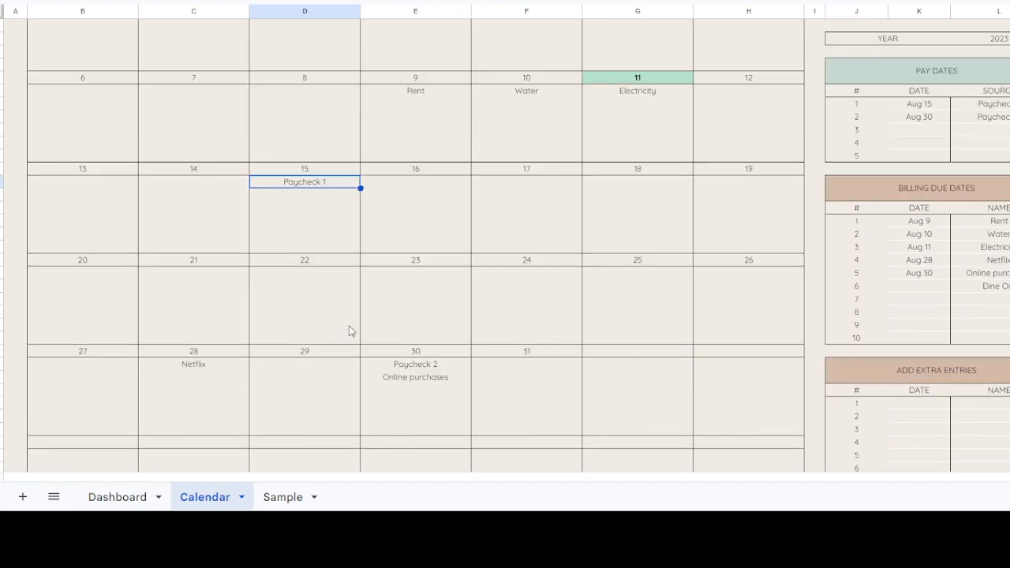
left_click(427, 376)
left_click(953, 249)
left_click(961, 289)
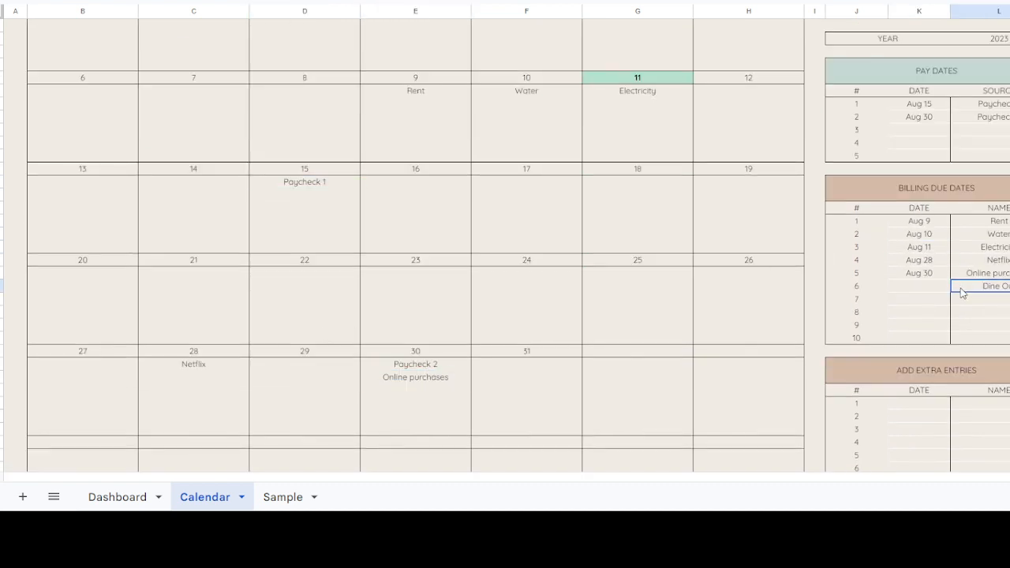
Step: Clear the dates and sources of the two paycheck entries in the calendar's Pay Dates table
scroll(963, 284, "up", 2)
scroll(478, 250, "up", 1)
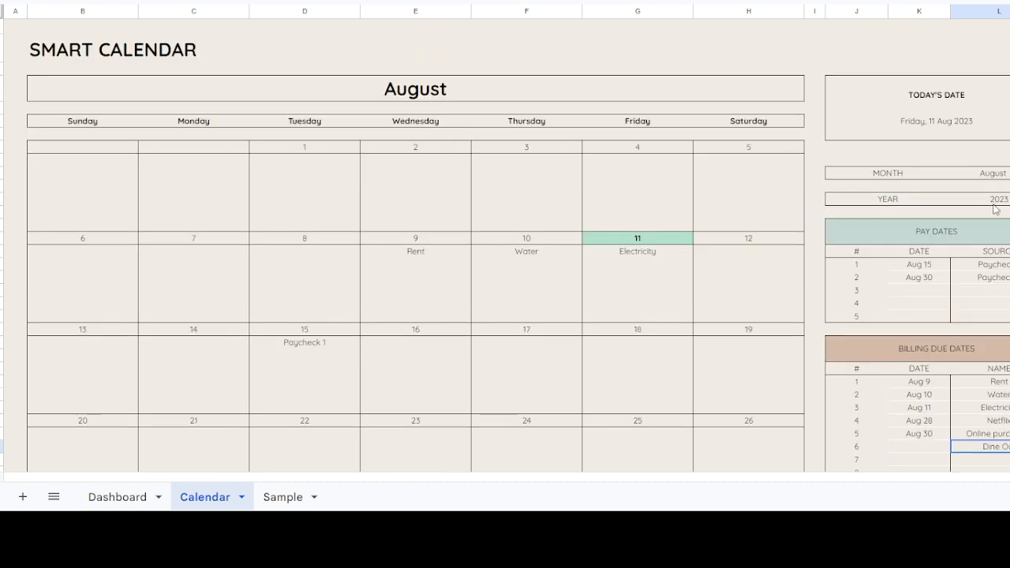
left_click_drag(937, 265, 968, 283)
key("Delete")
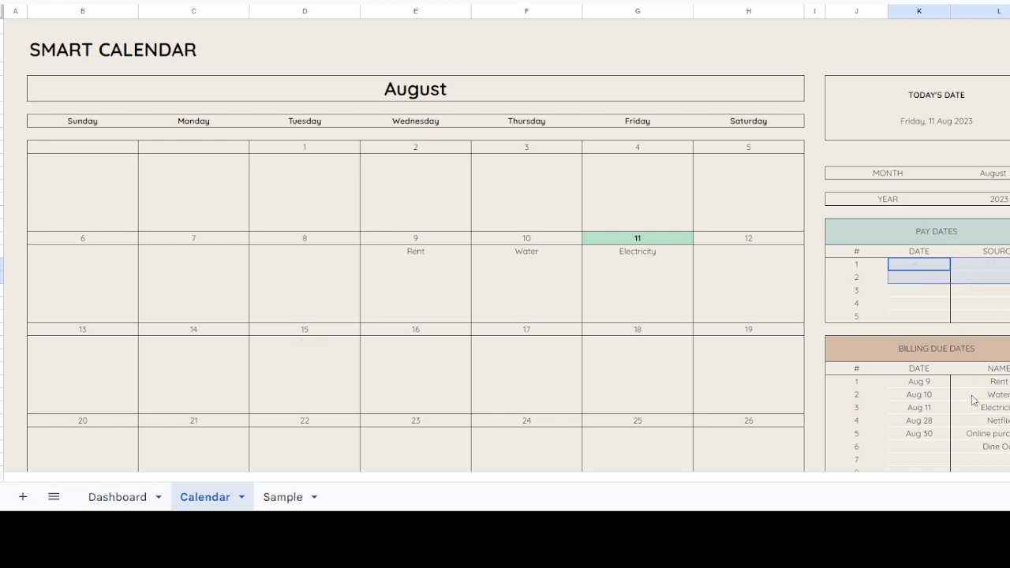
Step: Compare the calendar's Billing Due Dates list with the Bill Tracker on the Dashboard, returning to the Calendar sheet
scroll(972, 400, "down", 2)
left_click(964, 316)
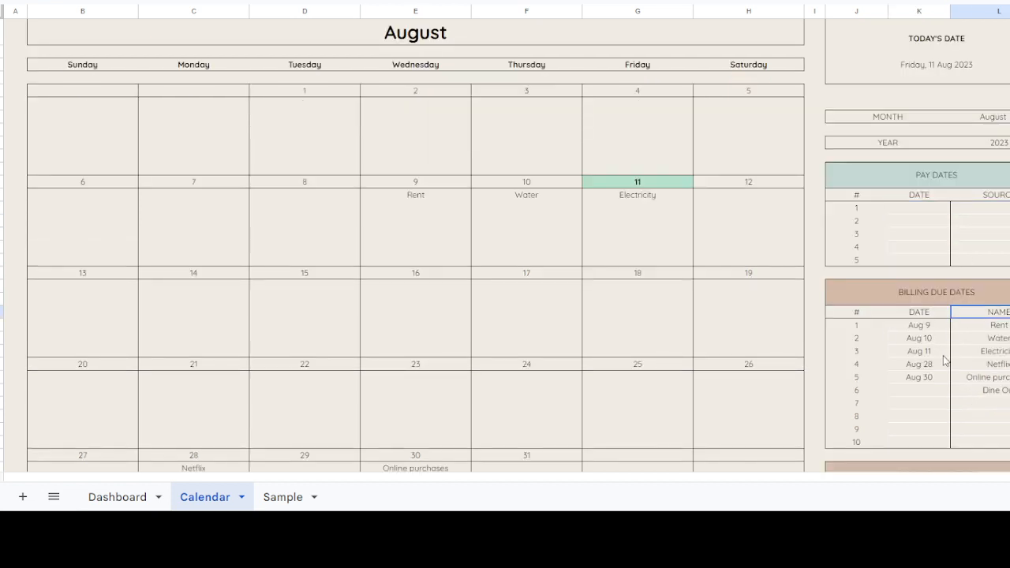
left_click(125, 497)
scroll(490, 287, "down", 5)
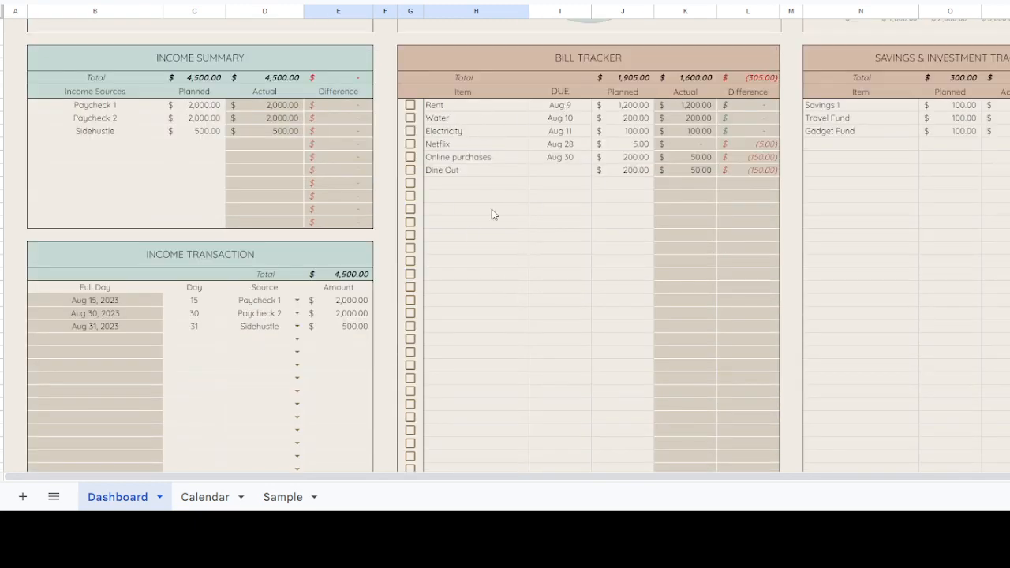
left_click(194, 497)
scroll(607, 391, "up", 2)
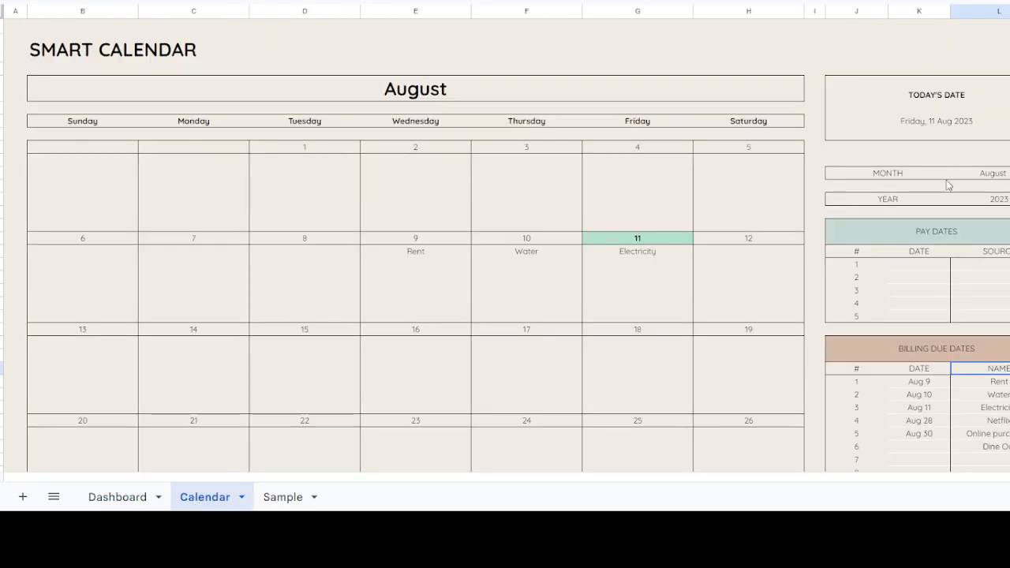
Step: Preview the calendar for September and November, and restore the month to August
left_click(979, 174)
left_click(1009, 174)
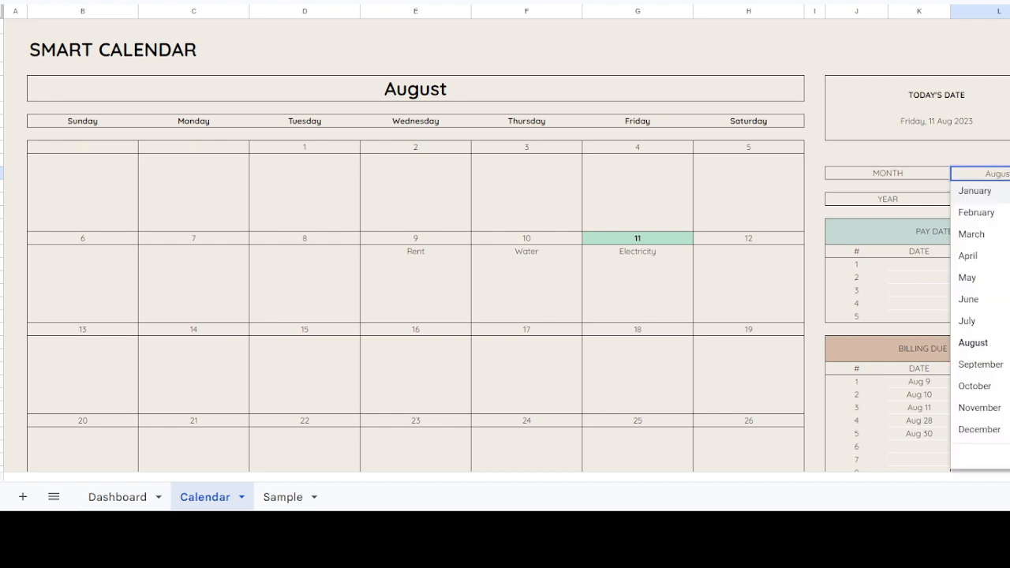
left_click(979, 364)
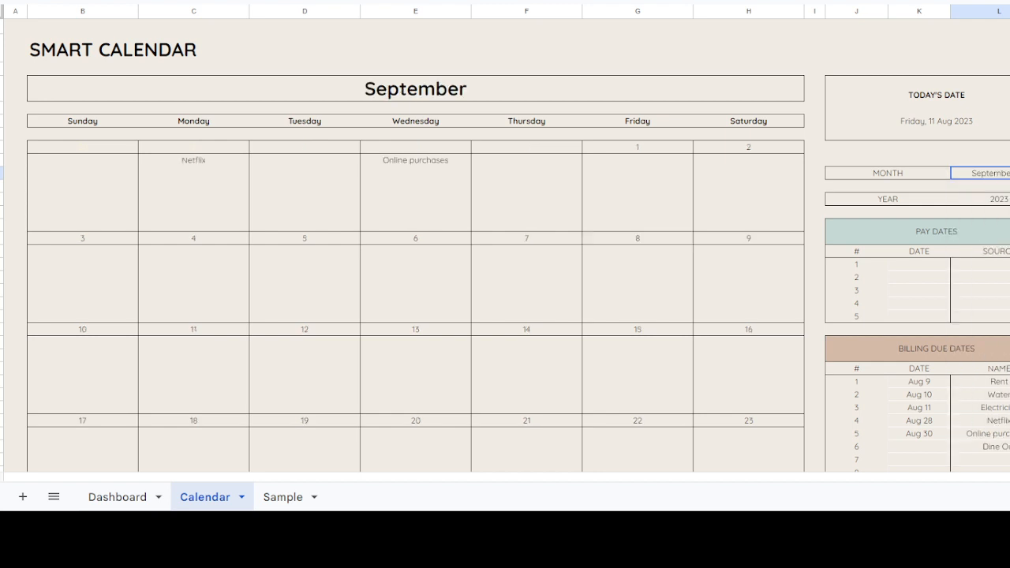
left_click(1008, 174)
left_click(986, 406)
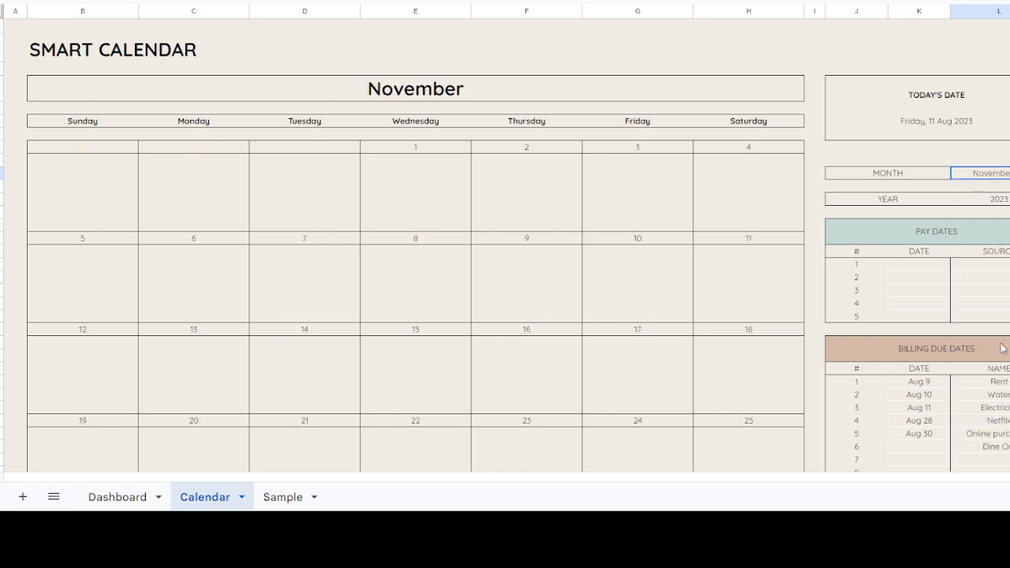
left_click(1009, 173)
scroll(605, 207, "down", 3)
scroll(624, 209, "up", 3)
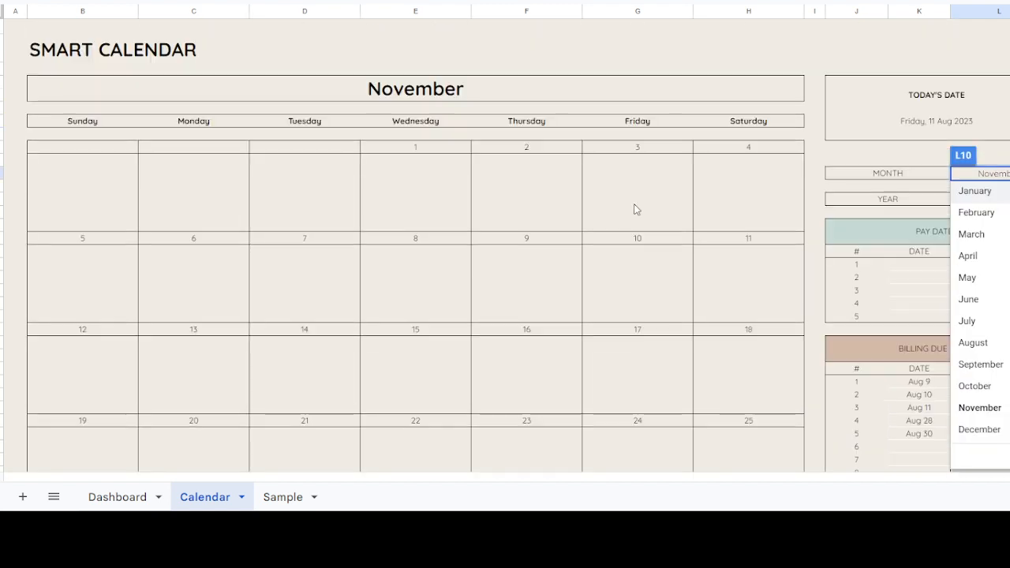
left_click(998, 345)
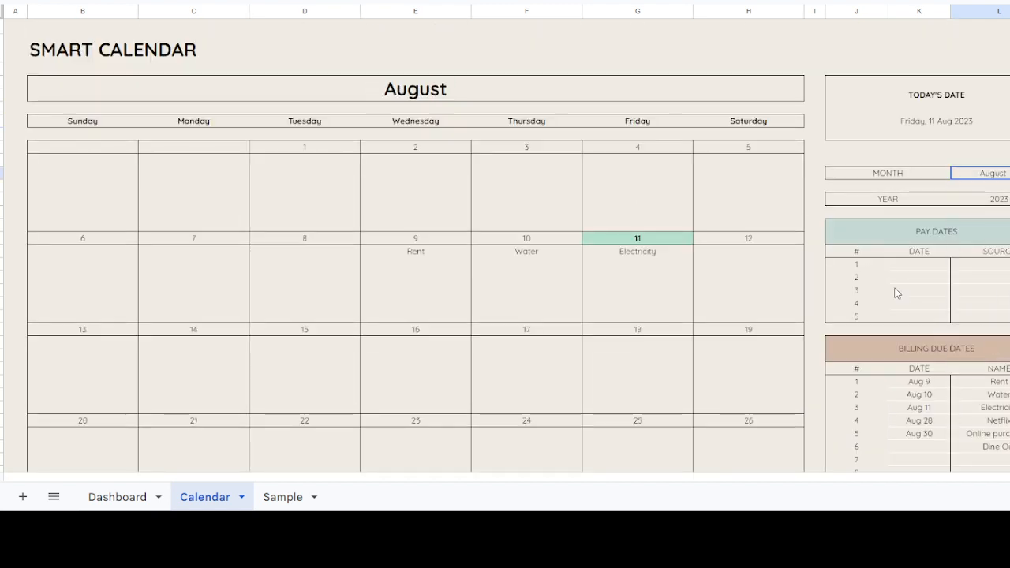
Step: Check the highlighted current date and the bill entries in the August calendar
left_click(647, 237)
scroll(672, 244, "down", 3)
scroll(553, 197, "up", 3)
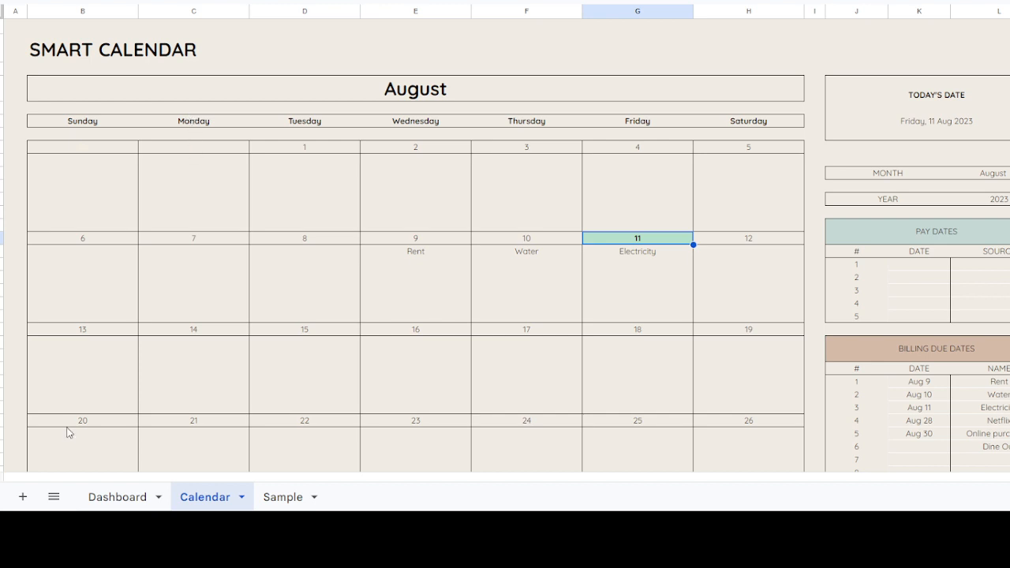
Step: Return to the Dashboard and examine its budget totals, charts, Bill Tracker and Savings & Investment Tracker items
left_click(126, 498)
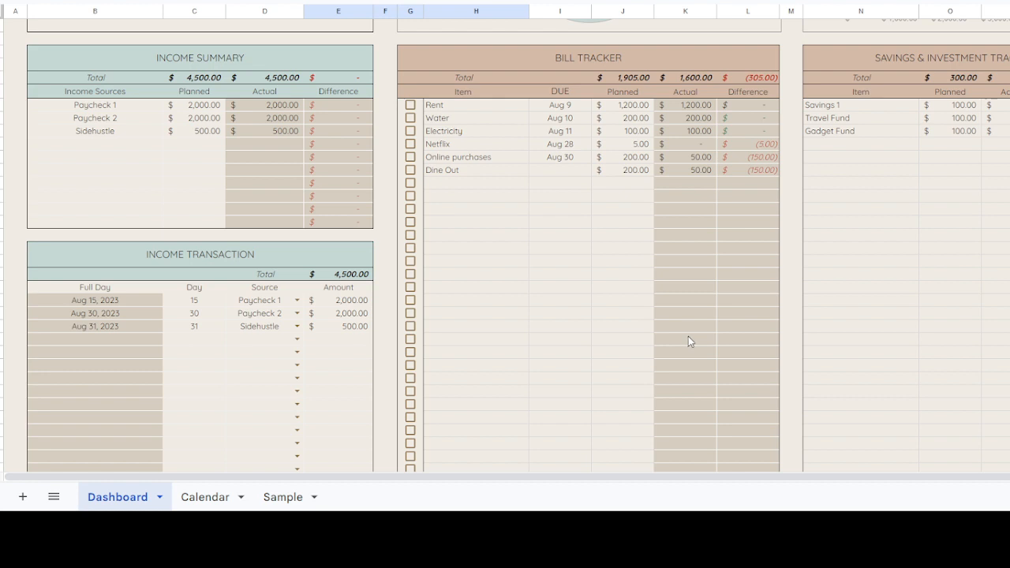
scroll(731, 331, "up", 5)
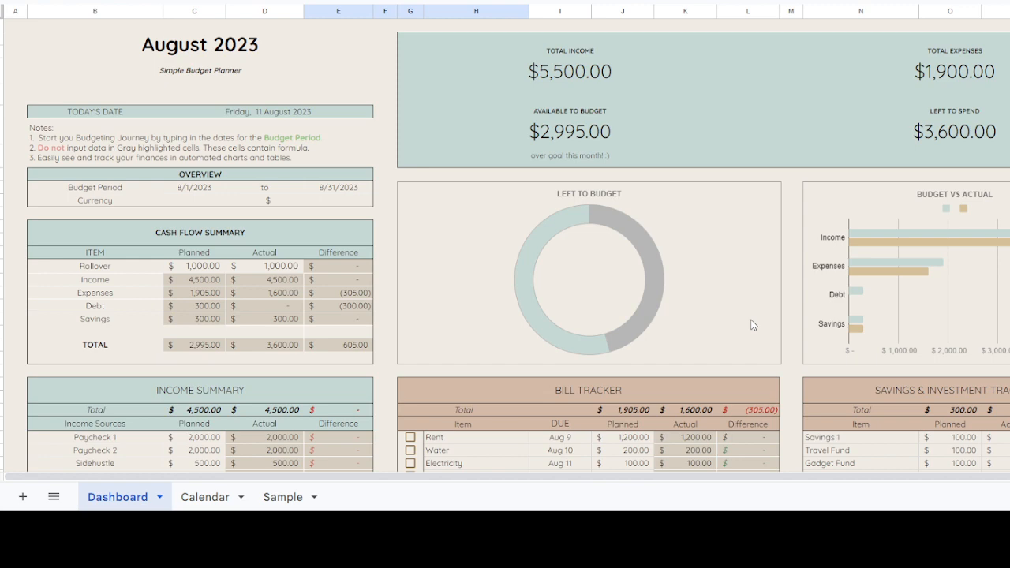
scroll(1000, 401, "down", 15)
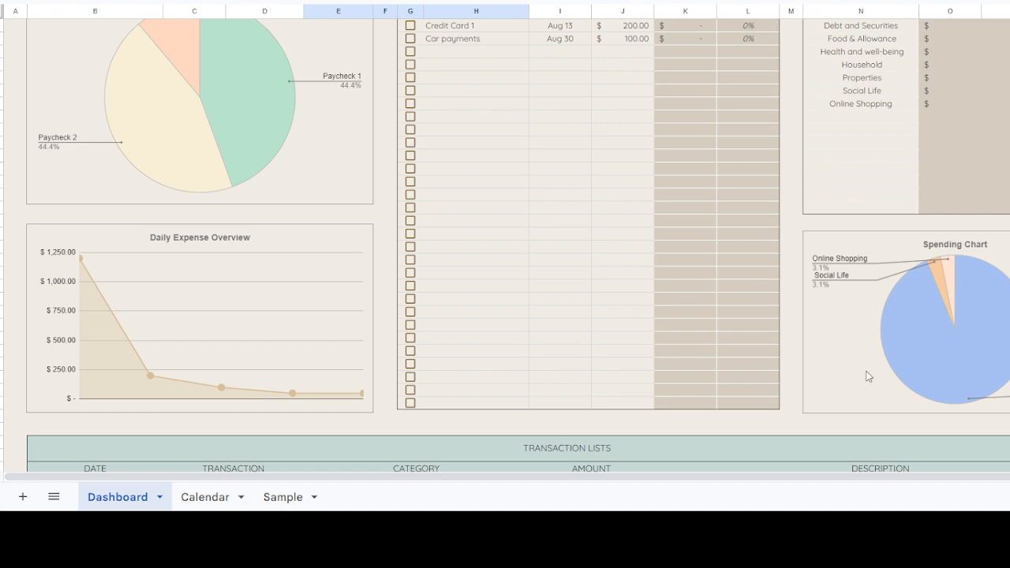
scroll(888, 450, "up", 9)
scroll(888, 450, "down", 1)
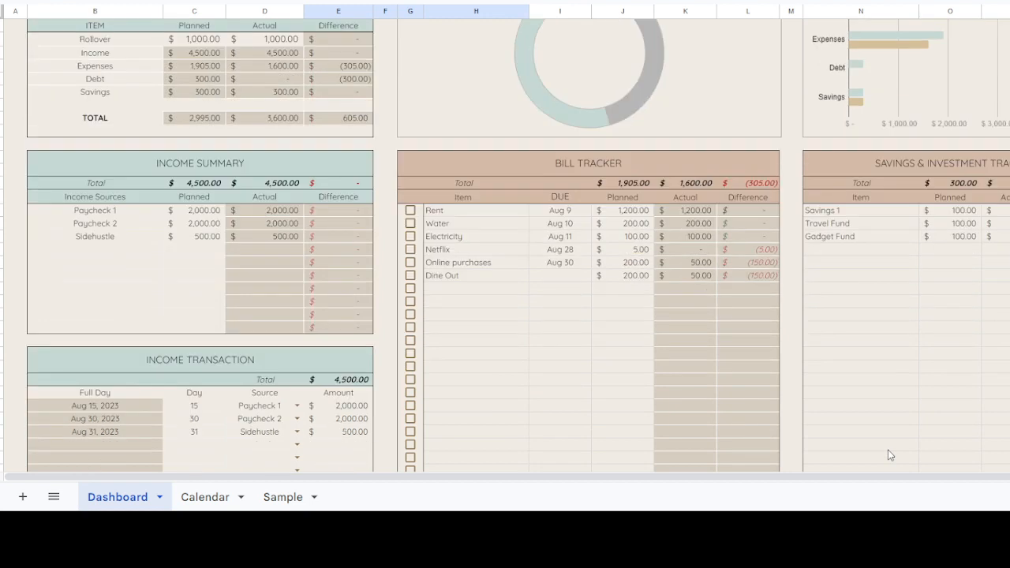
left_click(913, 214)
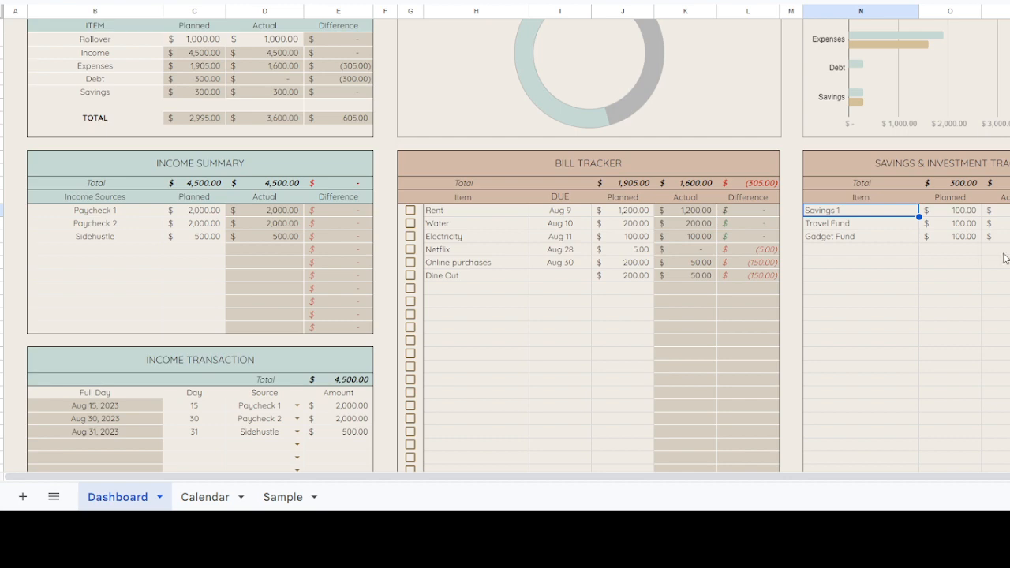
scroll(860, 300, "up", 5)
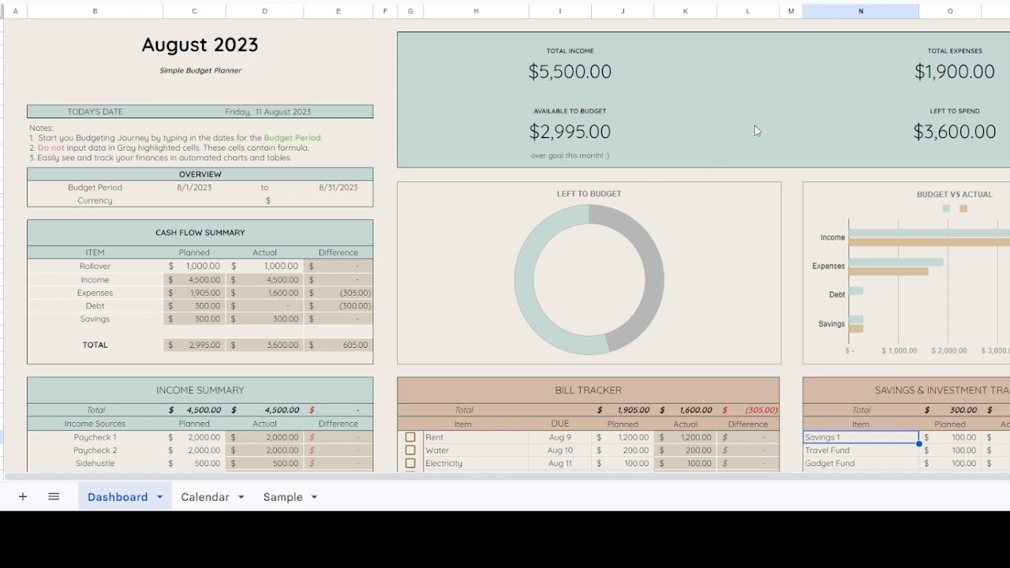
scroll(840, 221, "down", 5)
left_click(860, 291)
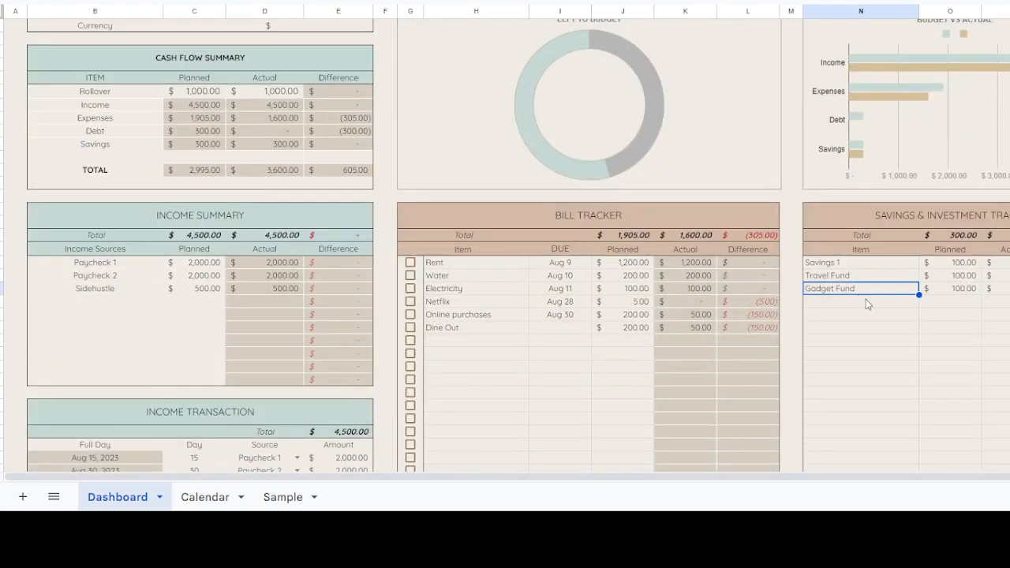
left_click(866, 303)
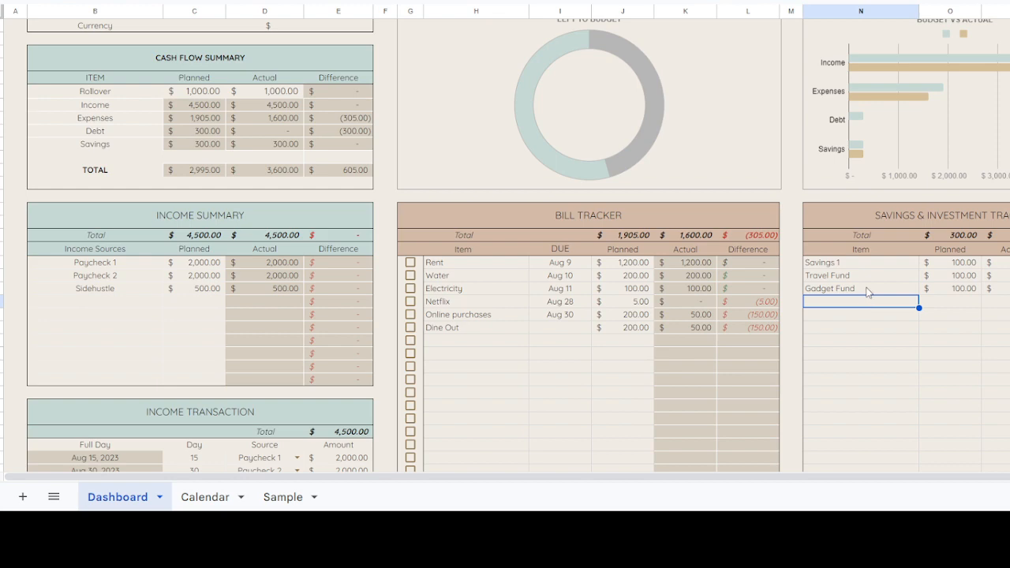
scroll(594, 175, "up", 4)
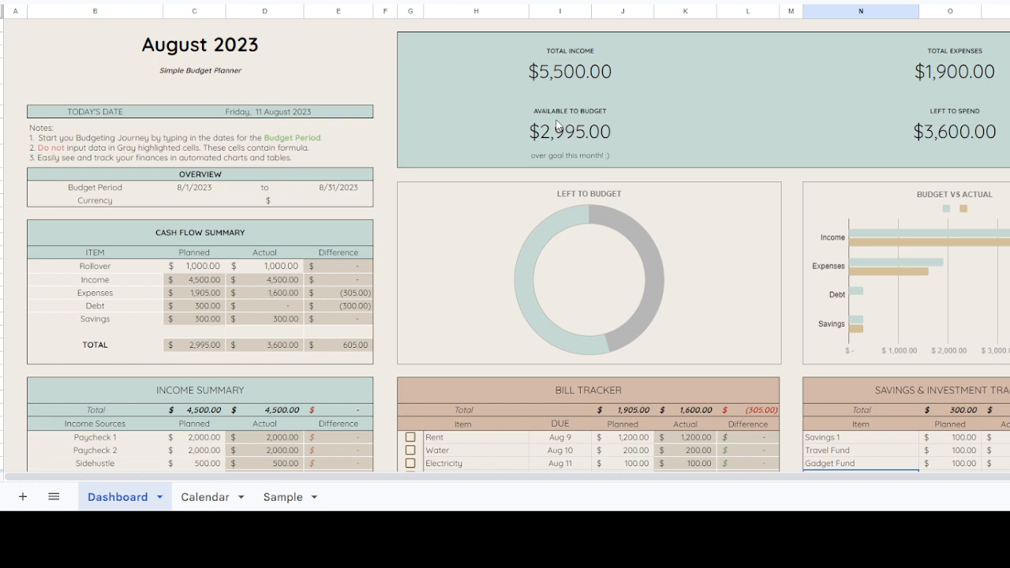
scroll(900, 325, "down", 2)
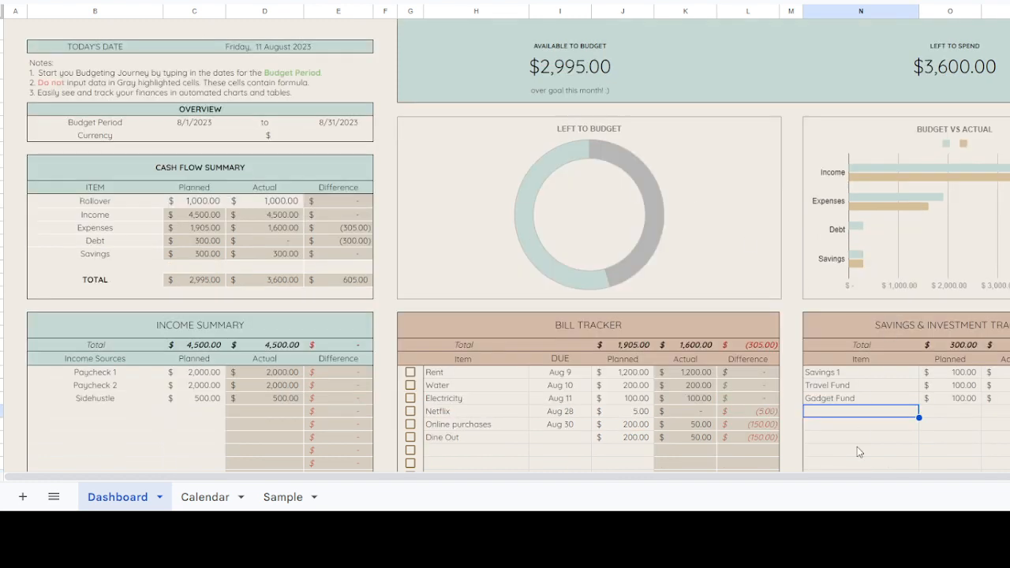